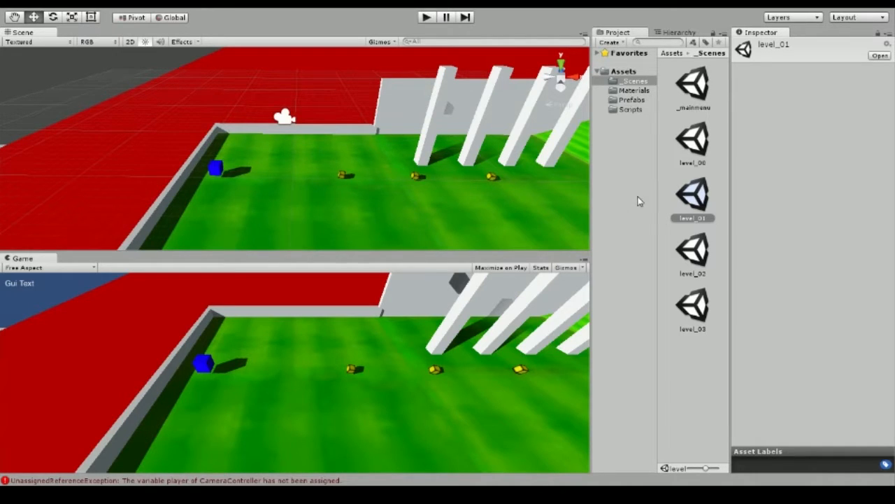
left_click_drag(731, 199, 764, 208)
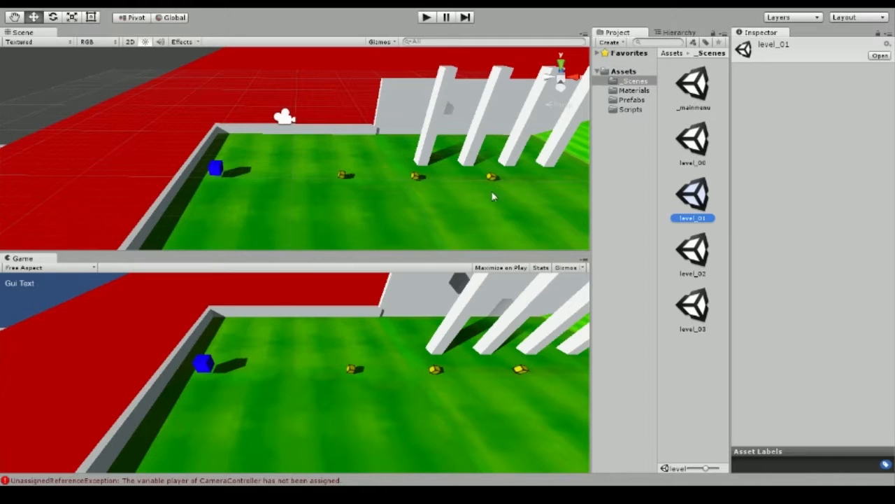
left_click(53, 86)
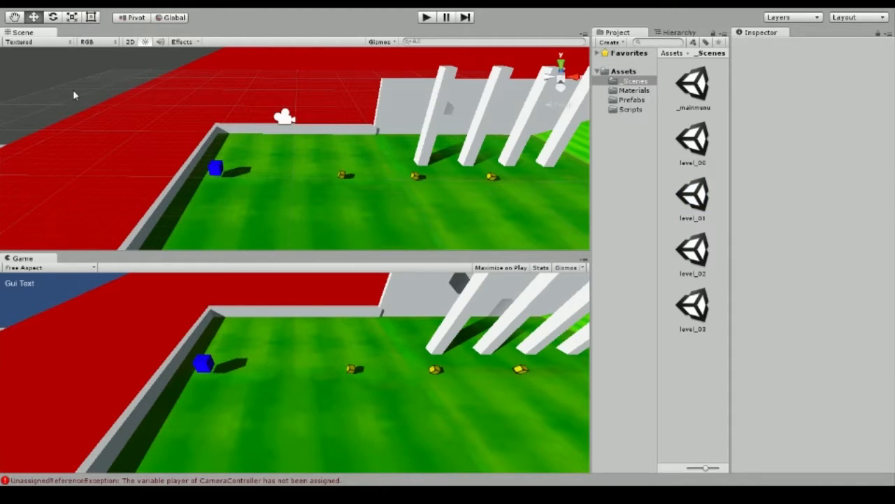
middle_click_drag(250, 148, 278, 156)
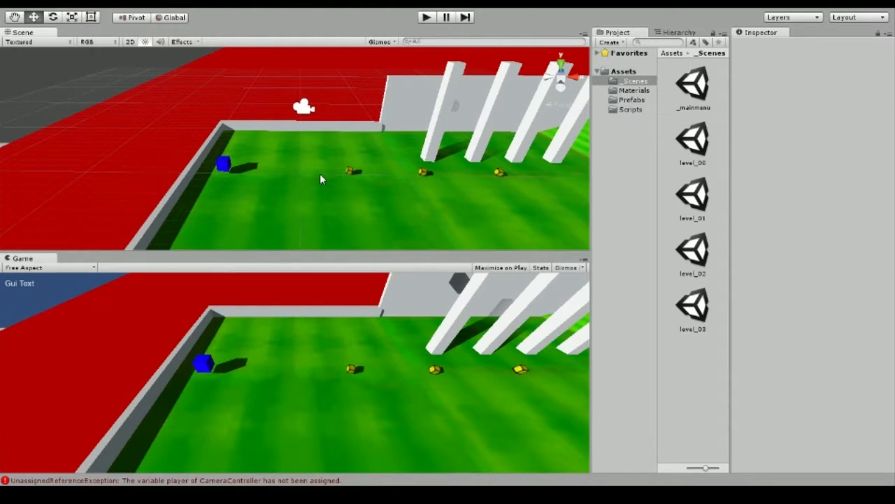
middle_click_drag(246, 139, 276, 144)
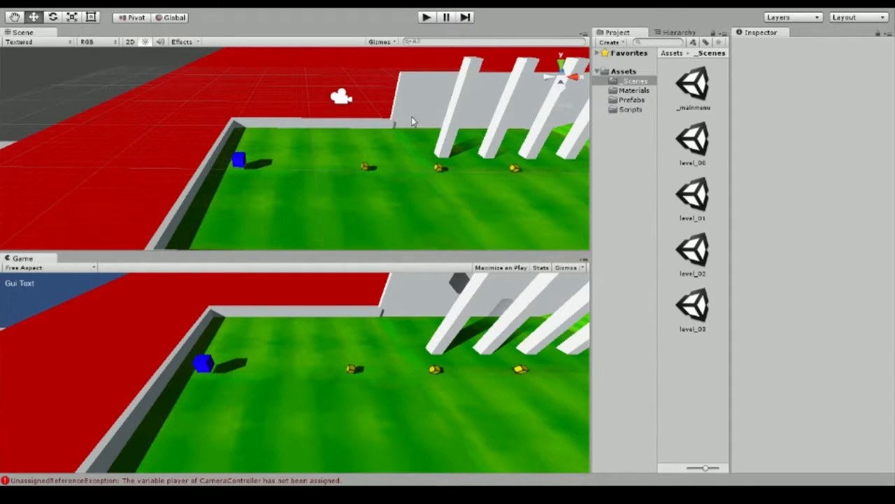
middle_click_drag(259, 156, 283, 151)
Step: Raise the west wall above the field and shift the Ground plane to about X 3.58
left_click_drag(284, 151, 499, 95, "alt")
right_click_drag(500, 95, 262, 163)
left_click(281, 164)
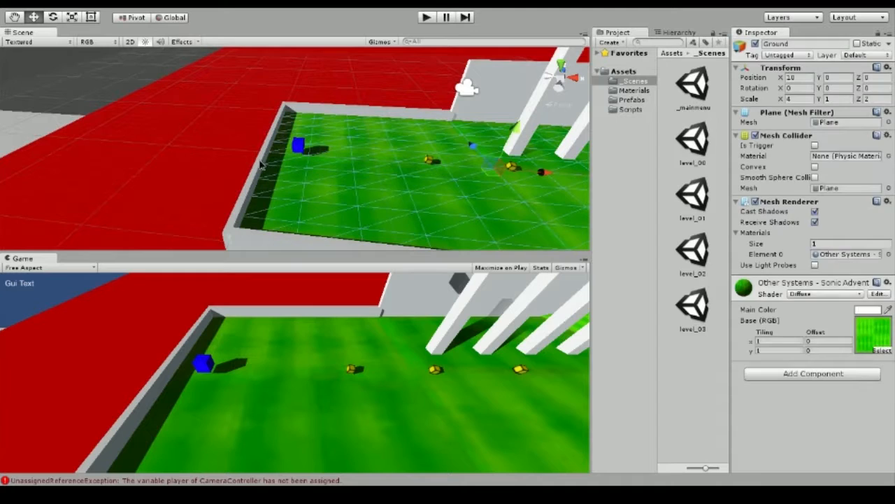
left_click(260, 164)
left_click_drag(259, 106, 257, 60)
left_click(364, 202)
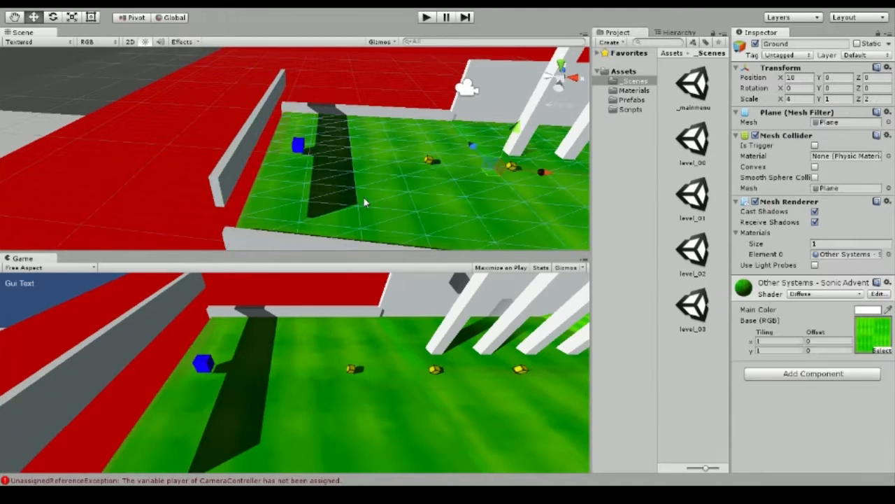
left_click_drag(543, 172, 461, 183)
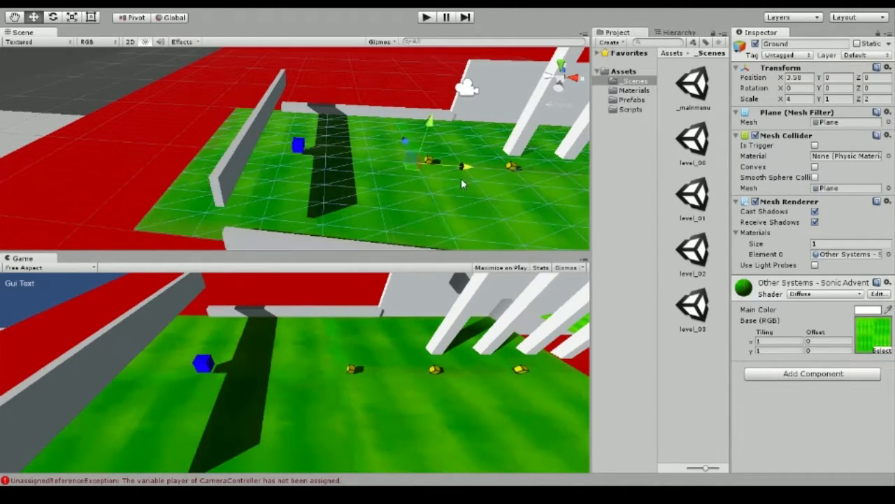
Step: Raise the blue player cube above the field and move the nearest yellow pickup along the X axis
left_click(296, 144)
left_click_drag(300, 98, 394, 130)
left_click(428, 161)
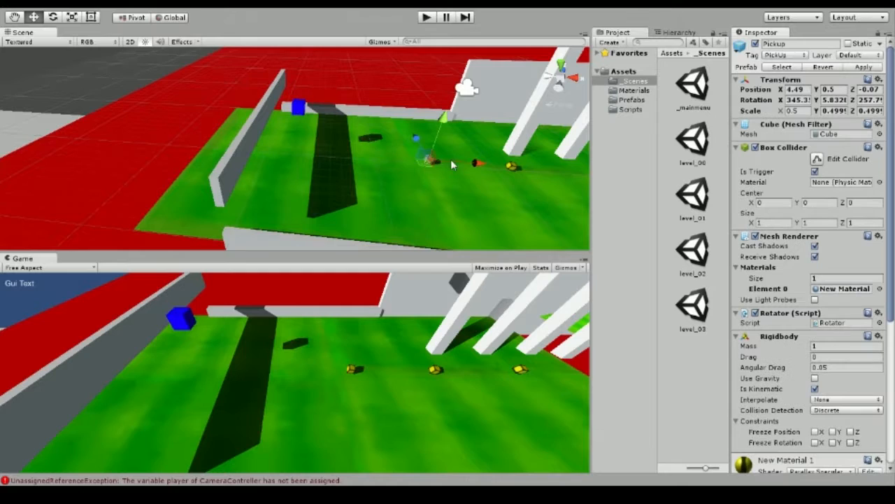
left_click_drag(455, 160, 306, 163)
Step: Undo the moves of the pickup, player cube, Ground plane and west wall
key("ctrl+z")
key("ctrl+z")
key("ctrl+z")
key("ctrl+z")
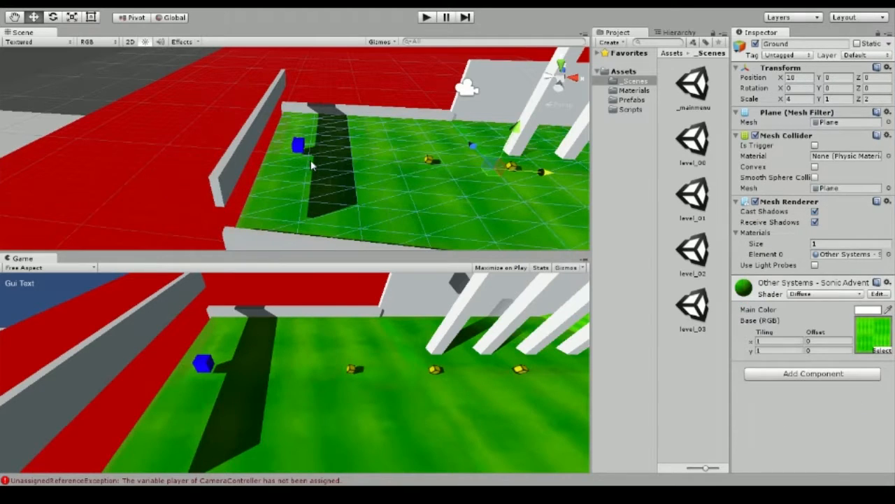
key("ctrl+z")
key("ctrl+z")
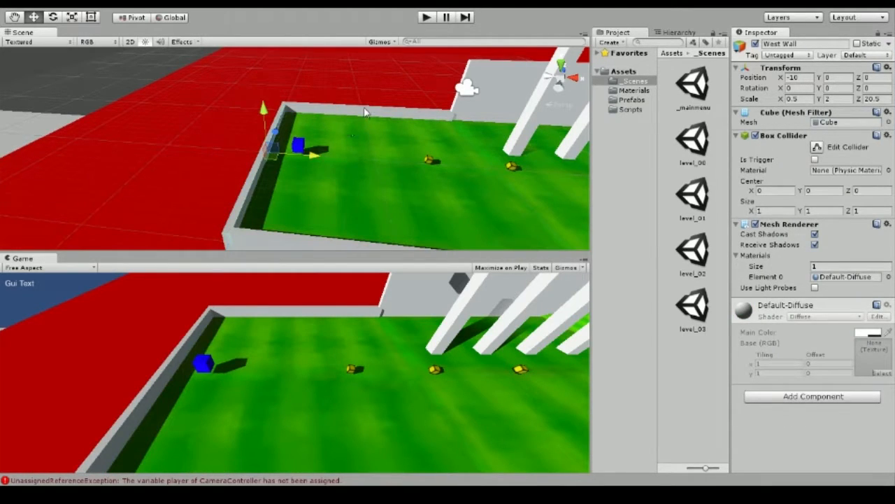
Step: Examine the contents of the project's Materials, Prefabs, Scripts and _Scenes asset folders
left_click(328, 377)
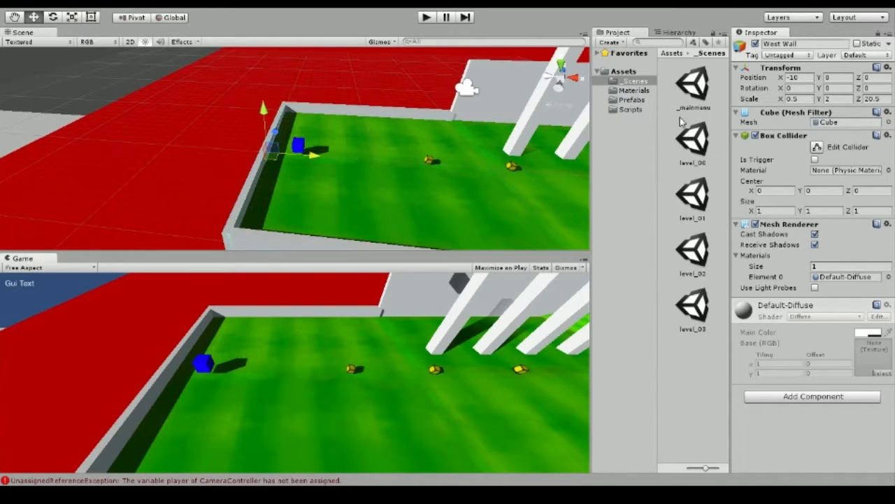
left_click(637, 93)
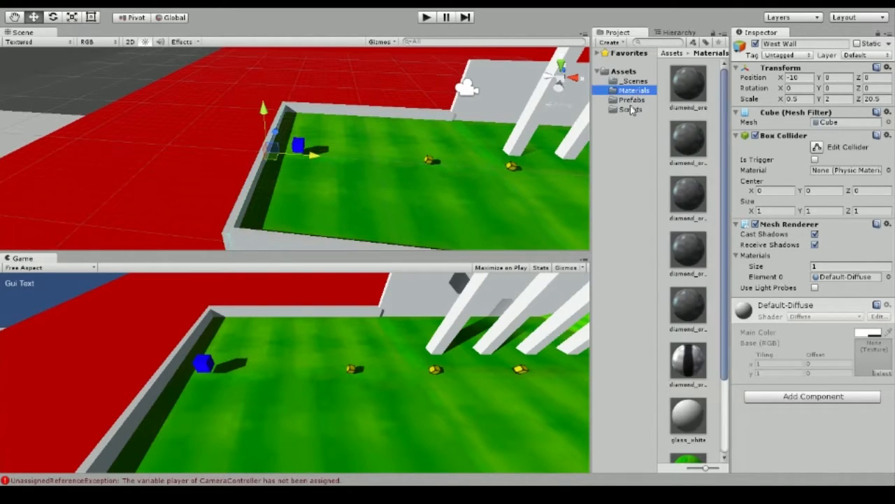
left_click(632, 100)
left_click(699, 202)
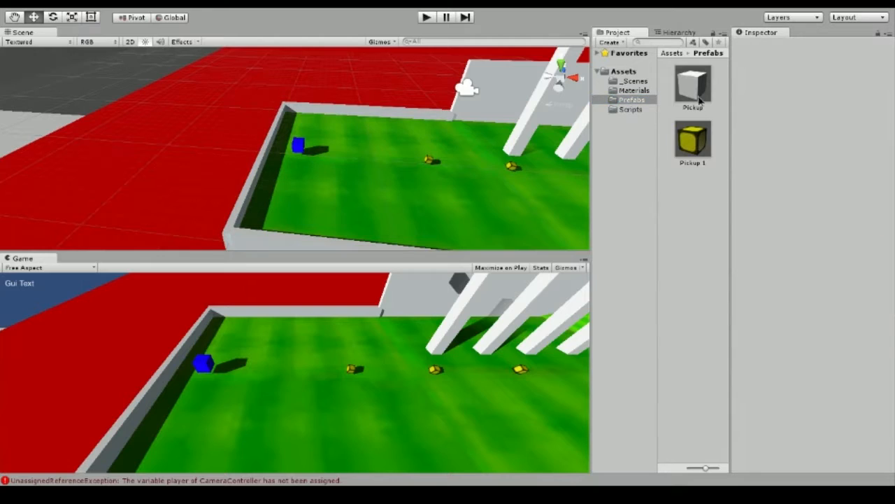
left_click(631, 110)
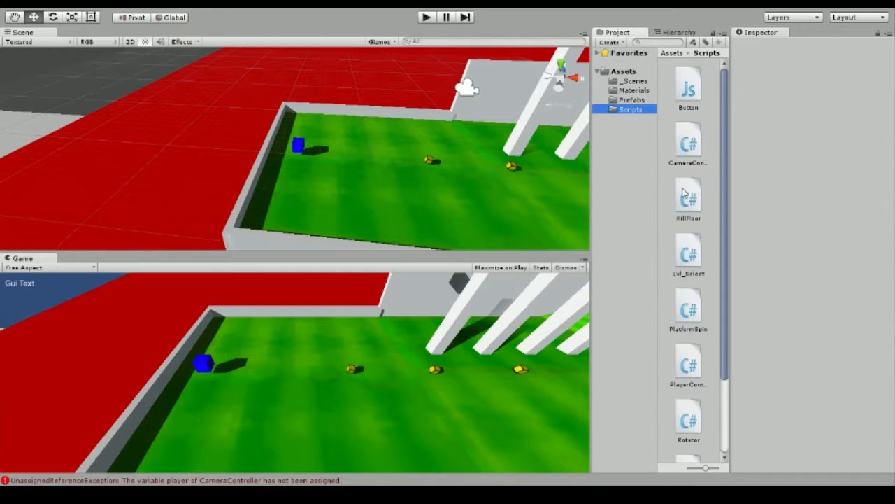
left_click(634, 82)
left_click(623, 111)
left_click(633, 91)
left_click(629, 101)
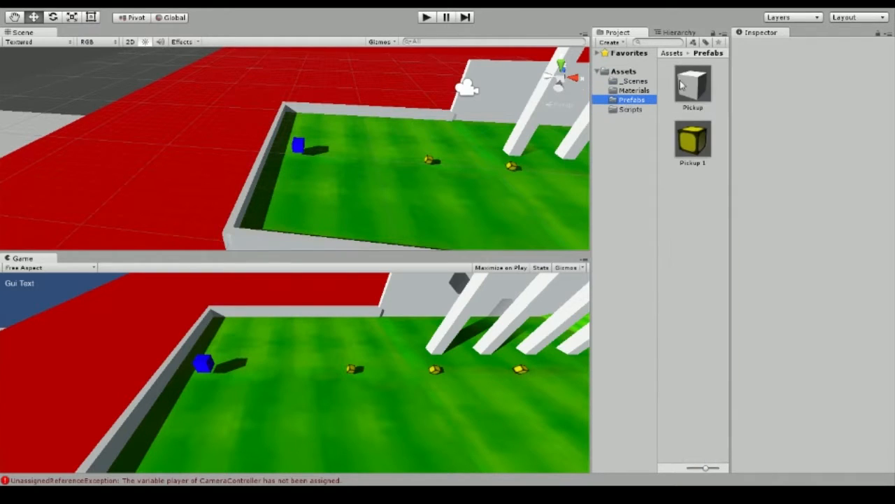
left_click(622, 76)
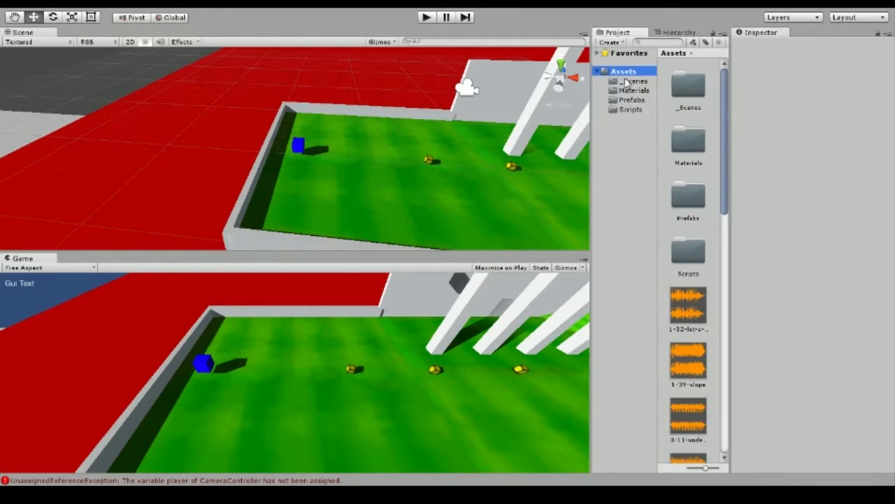
left_click(629, 81)
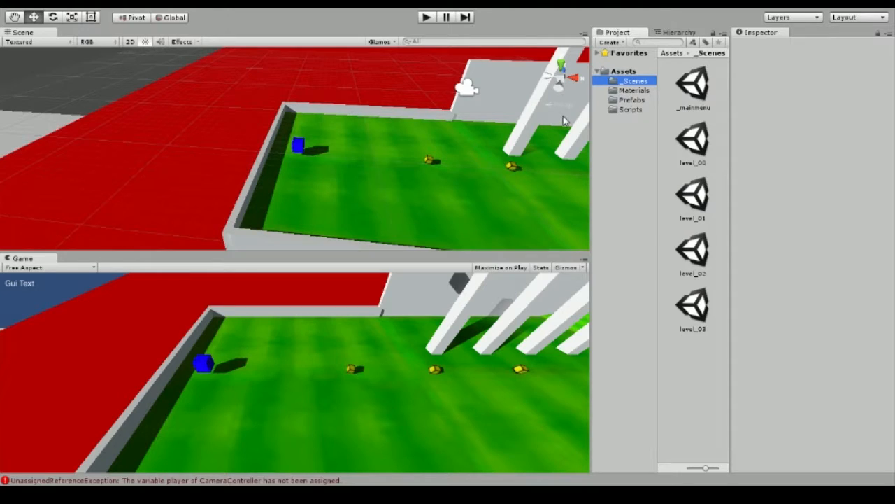
Step: Play-test the level, steering the blue cube around the first green field to collect its three yellow pickups
left_click(427, 18)
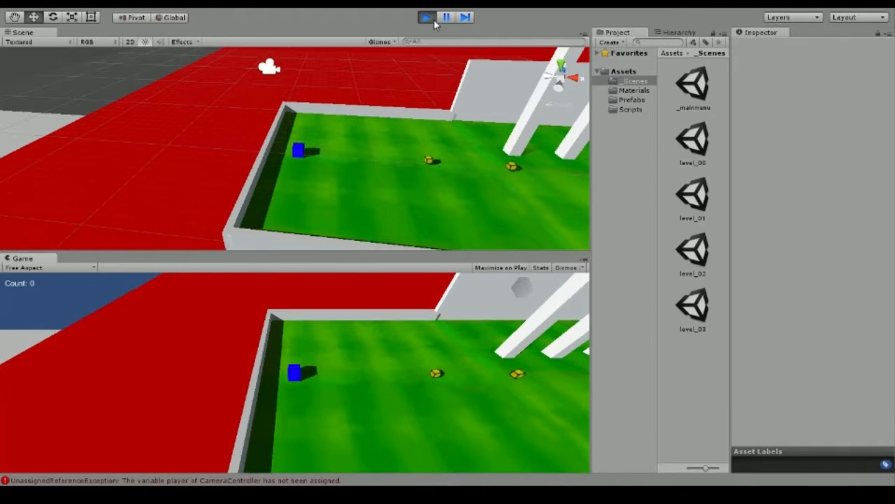
key("Right")
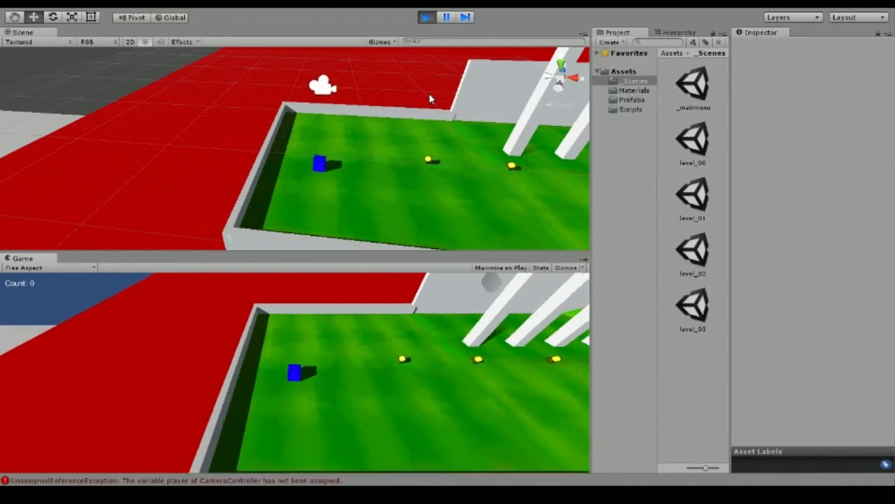
key("Right")
key("Up")
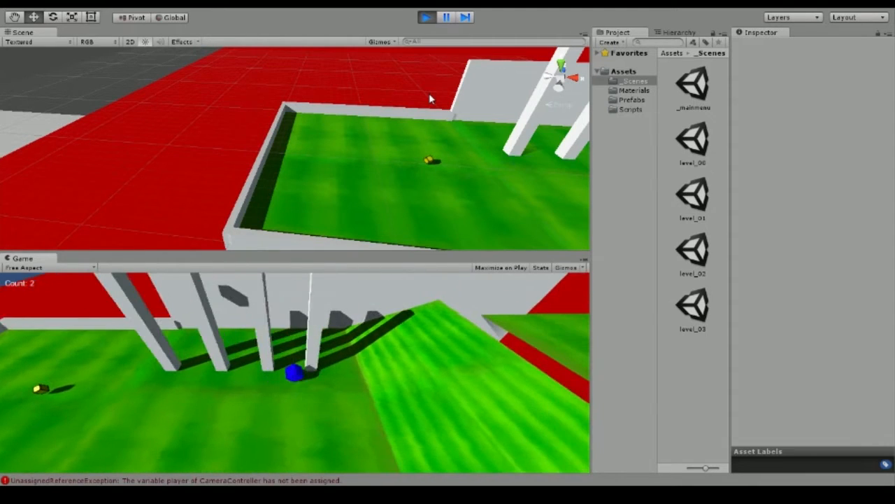
key("Right")
key("Down")
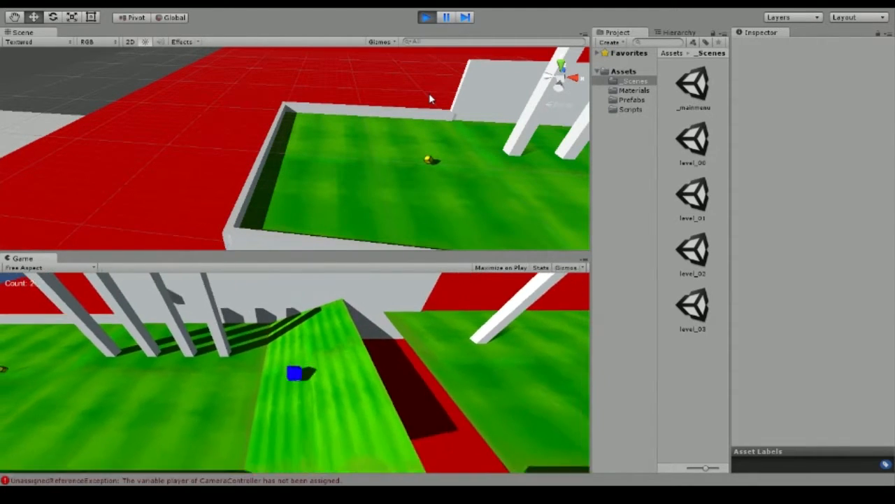
key("Left")
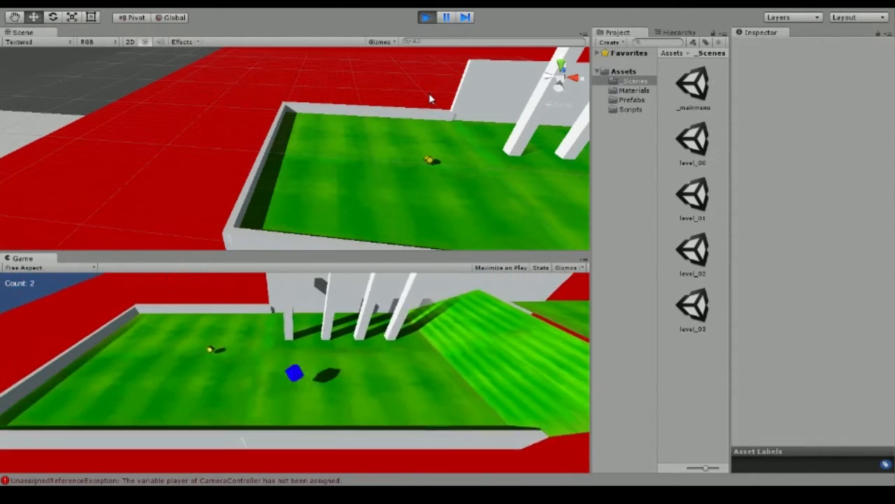
key("Right")
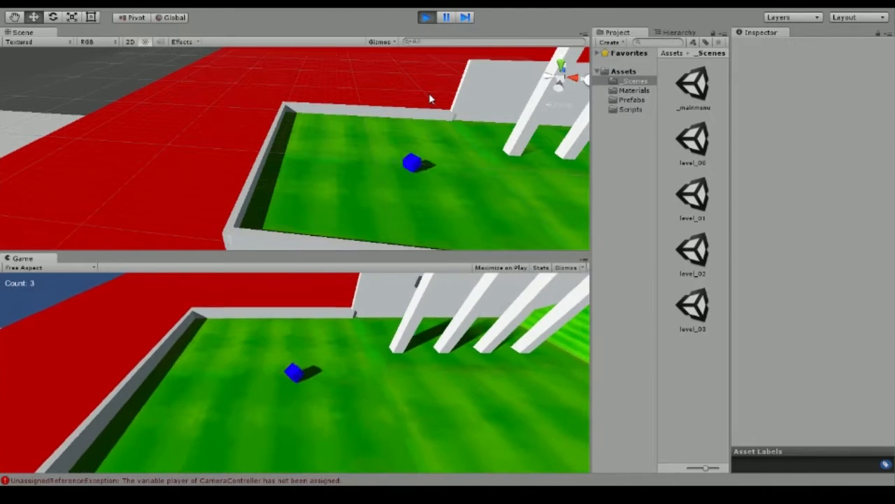
Step: Steer the cube over the green ramp to the second field and collect the two pickups beside the white blocks
key("Right")
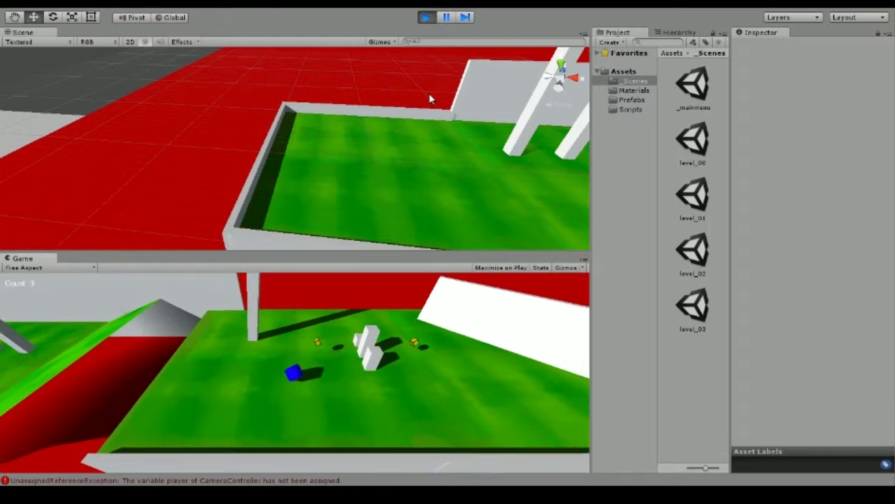
key("Right")
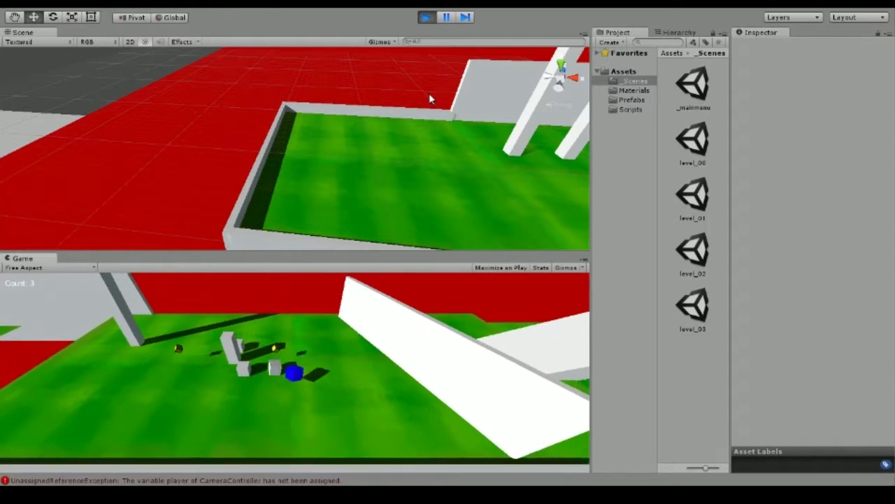
key("Up")
key("Left")
key("Down")
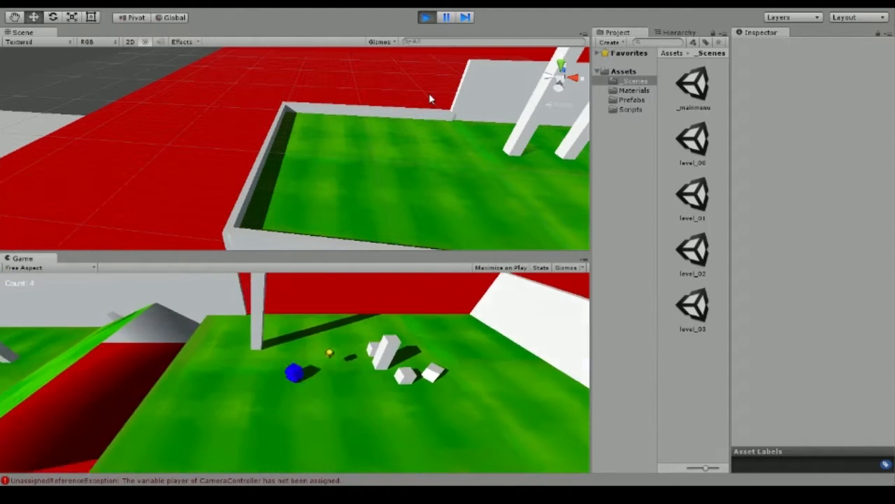
key("Up")
key("Right")
key("Down")
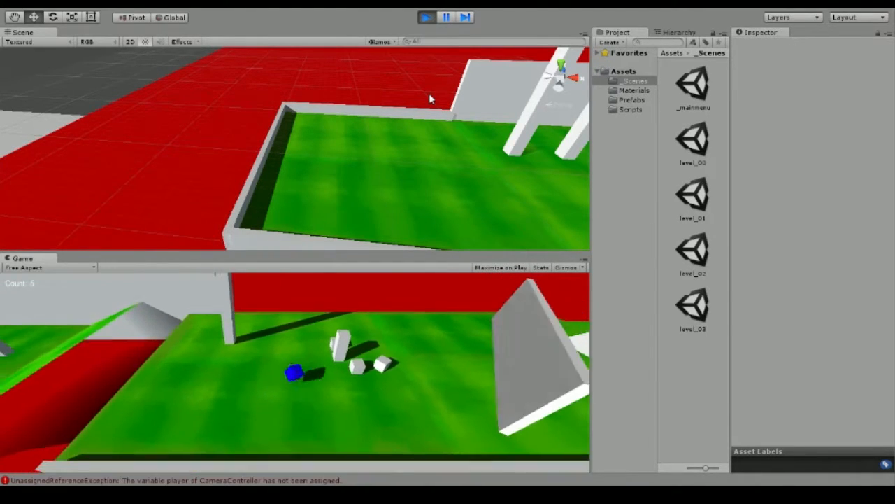
Step: Steer the cube past the slanted wall and up the white ramp, and continue across the gray platforms
key("Right")
key("Up")
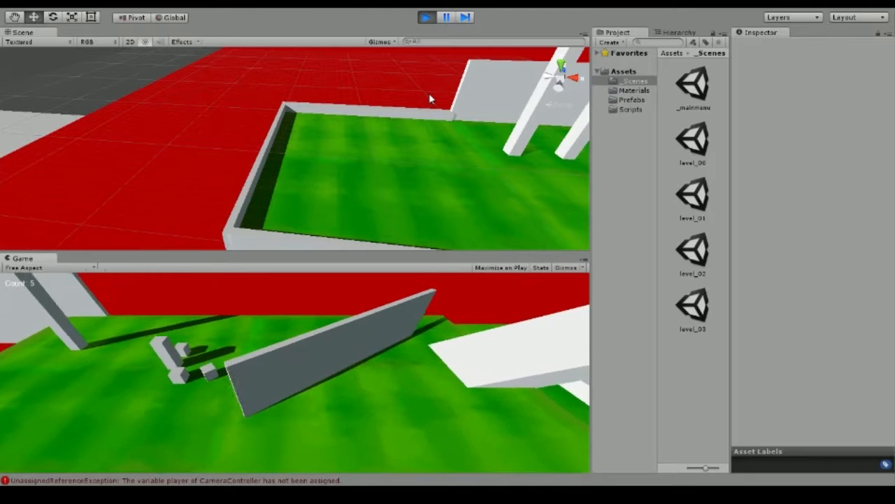
key("Up")
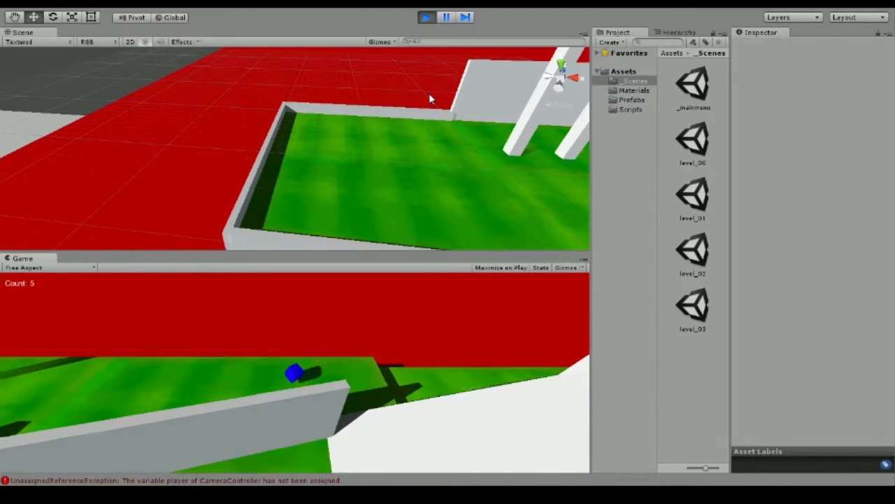
key("Up")
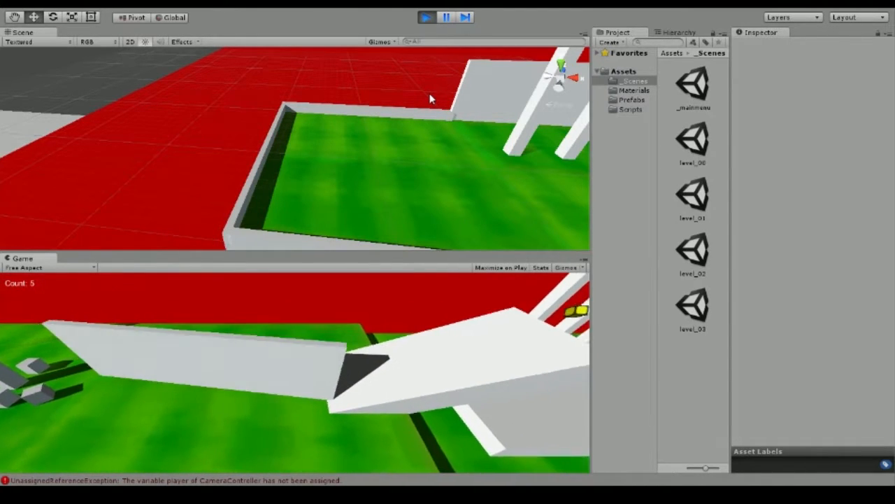
key("Up")
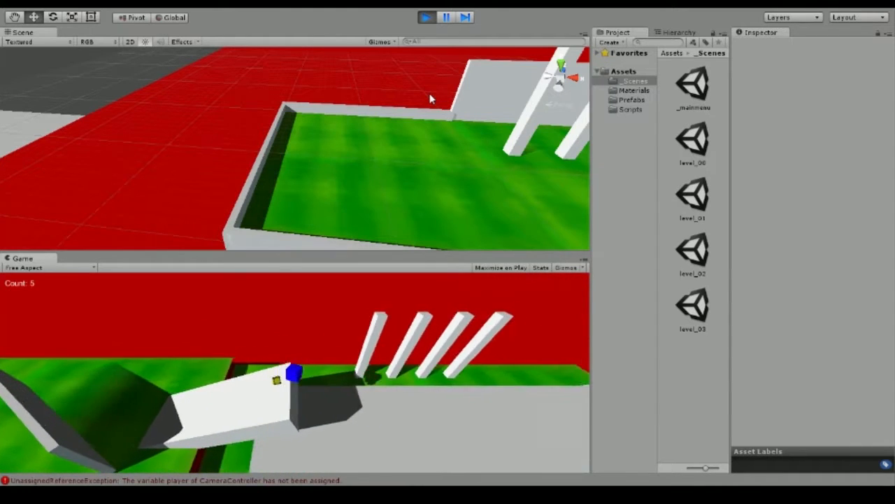
key("Up")
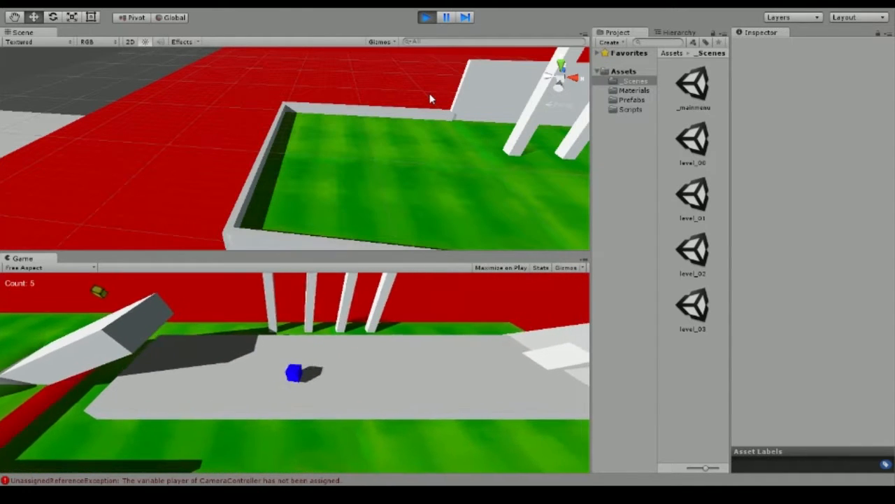
key("Right")
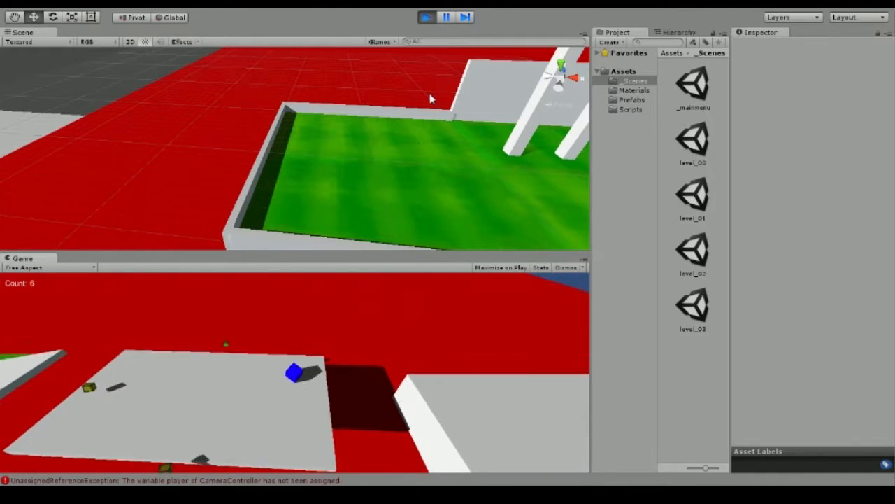
key("Left")
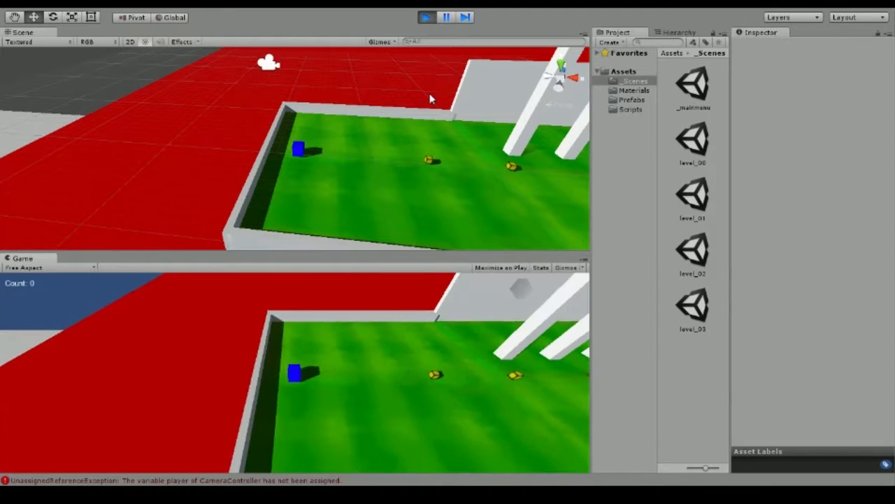
Step: Play-test the first green field, rolling the blue cube back and forth beside the yellow pickups
key("Right")
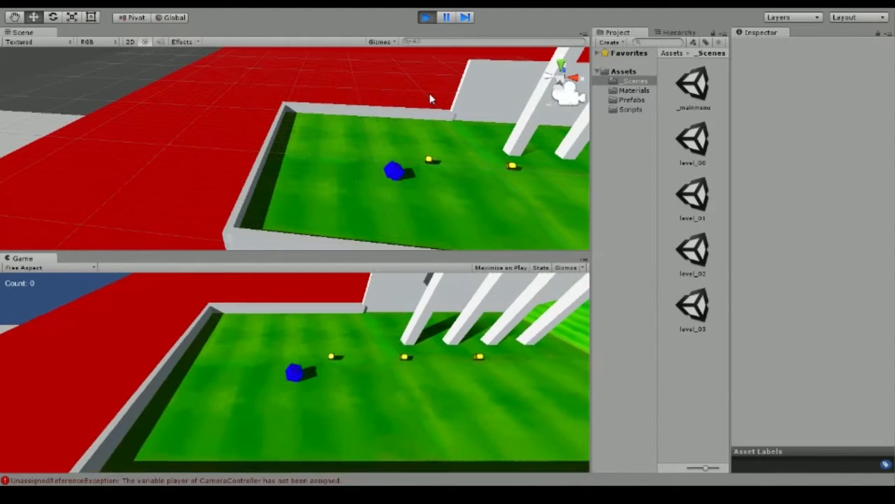
key("Left")
key("Down")
key("Right")
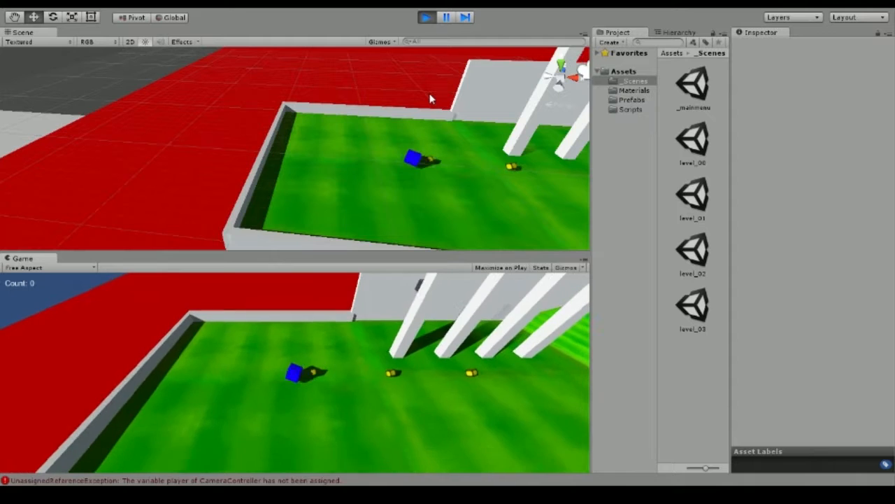
key("Left")
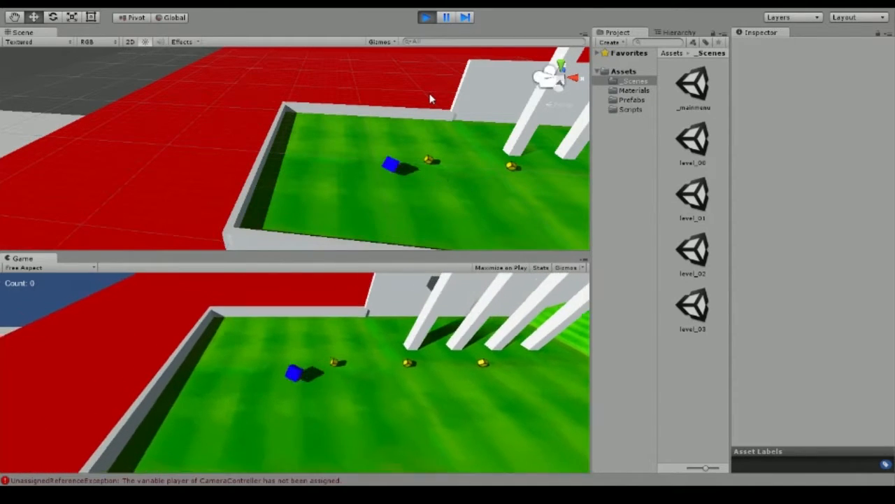
key("Right")
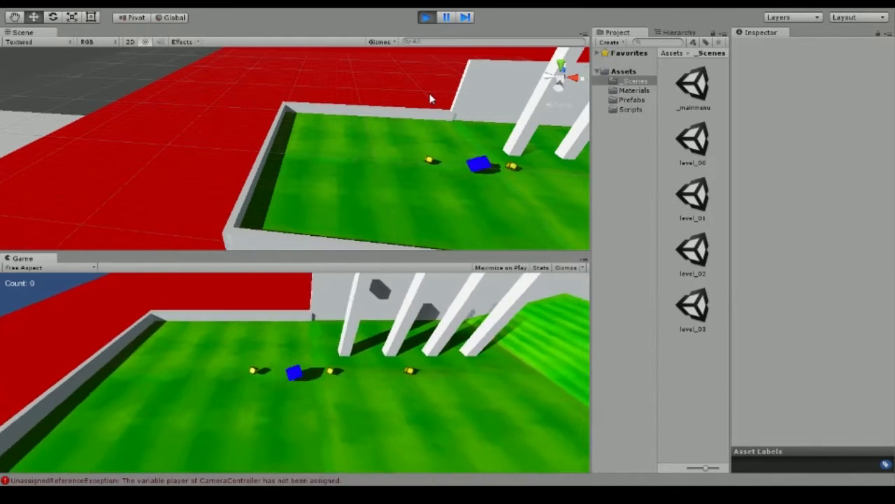
Step: Steer the cube past the green ramp to the white blocks on the second field and back to the first field
key("Right")
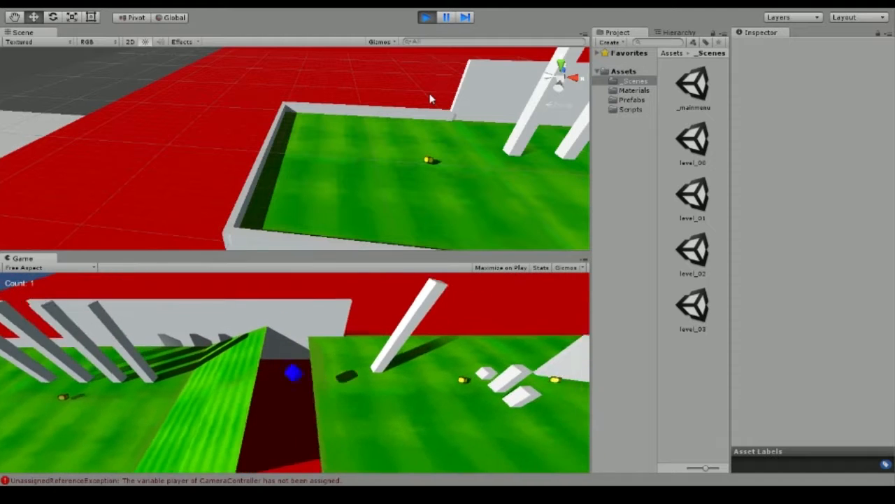
key("Down")
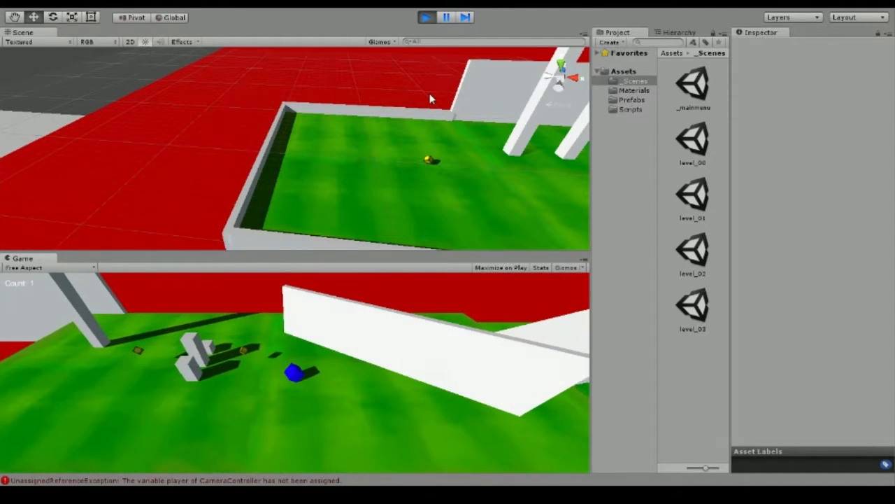
key("Left")
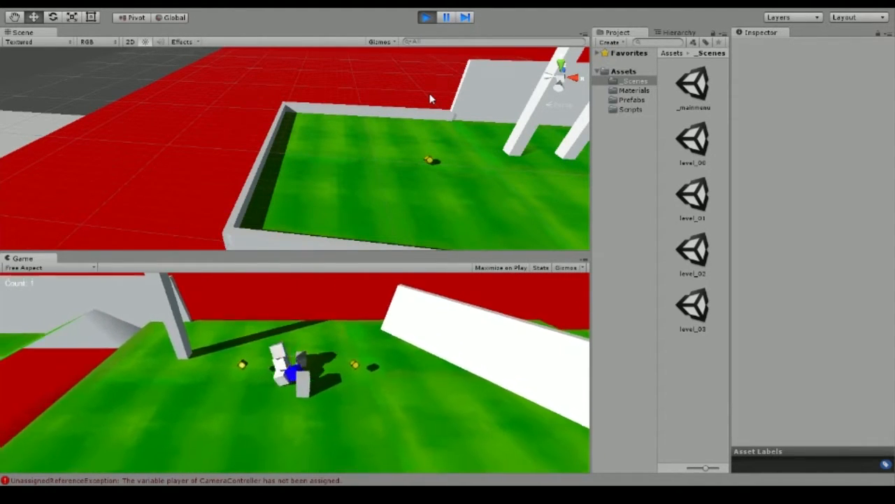
key("Left")
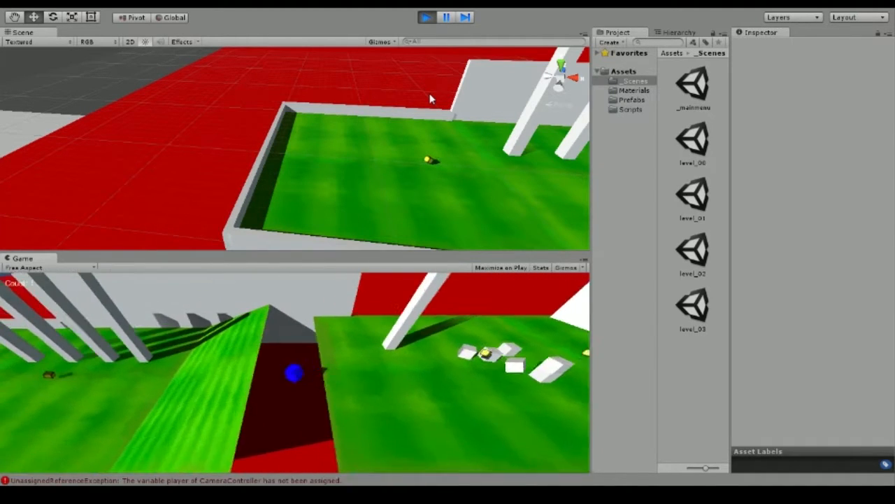
key("Left")
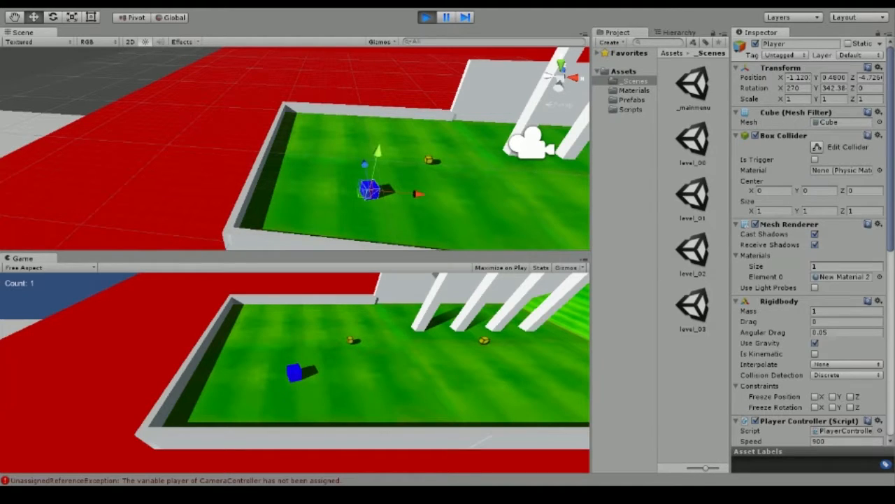
Step: Set the Player Controller script's Speed to 1000 for the blue cube, and deselect the cube
scroll(891, 160, "down", 5)
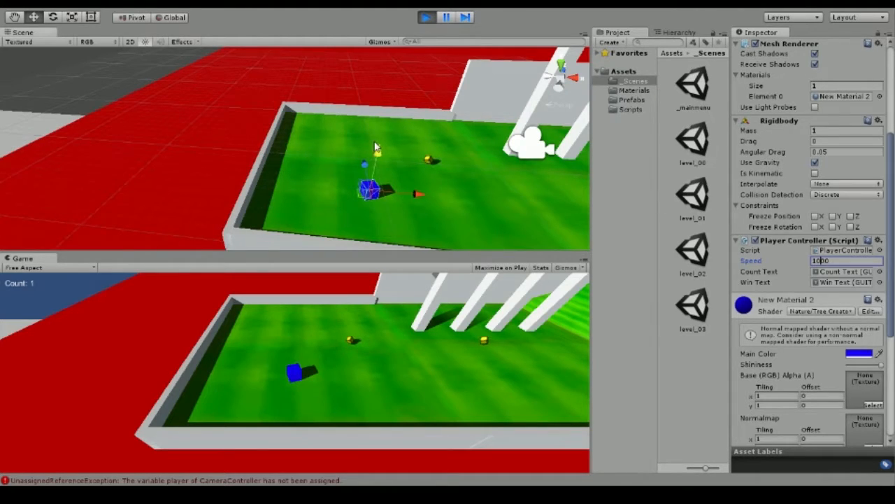
left_click(80, 74)
left_click(125, 302)
Step: Roll the cube around the first green field to test its new speed
key("Down")
key("Right")
key("Up")
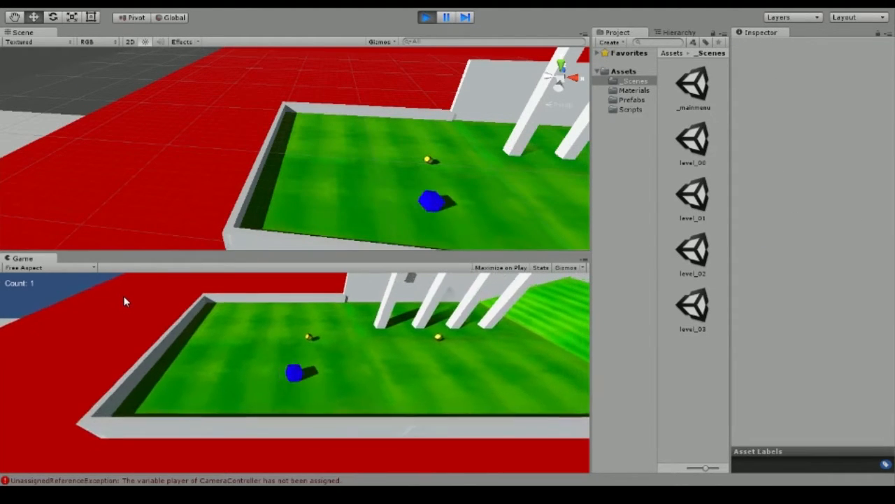
key("Right")
key("Left")
key("Up")
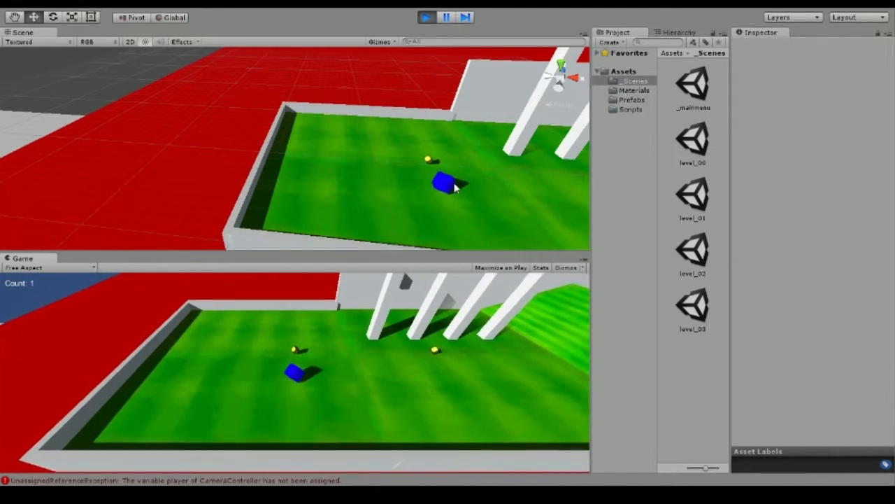
Step: Set the Player cube's Speed to 2000 and test how it rolls through the level
left_click(431, 180)
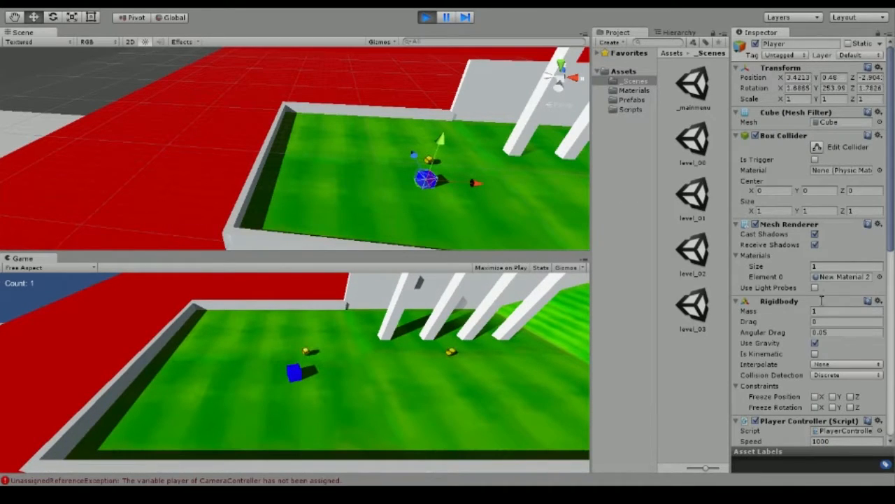
scroll(834, 376, "down", 5)
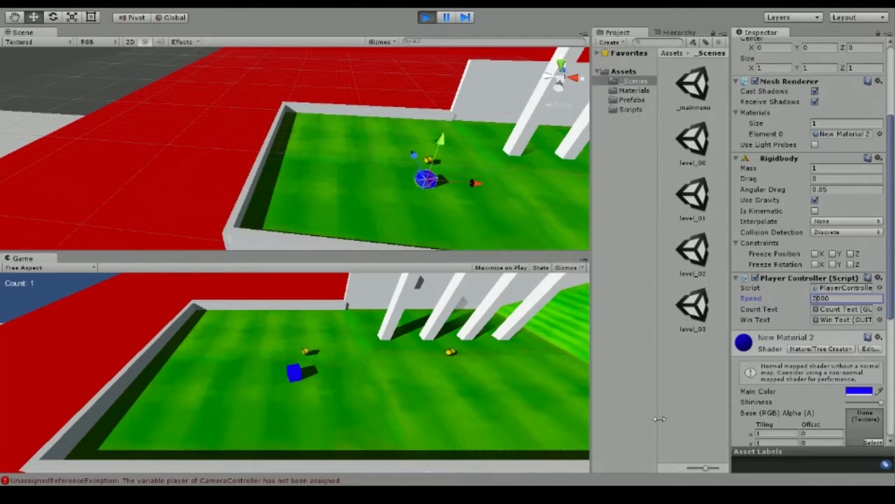
key("Right")
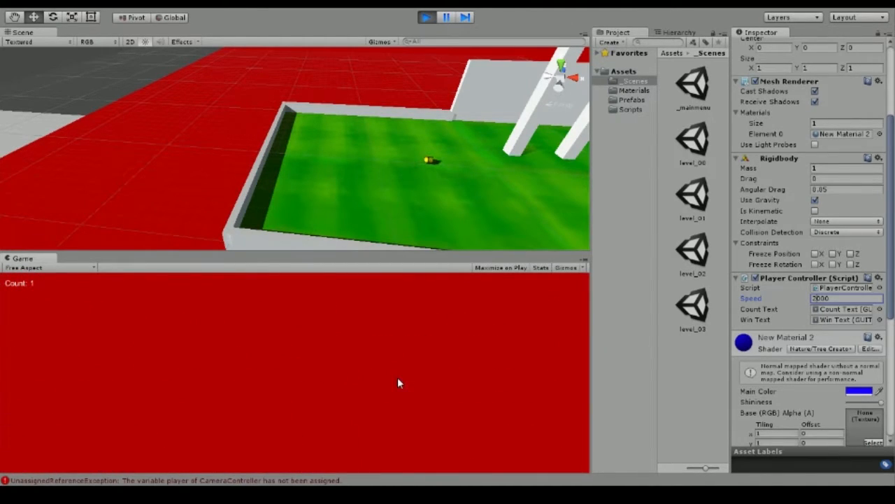
key("Right")
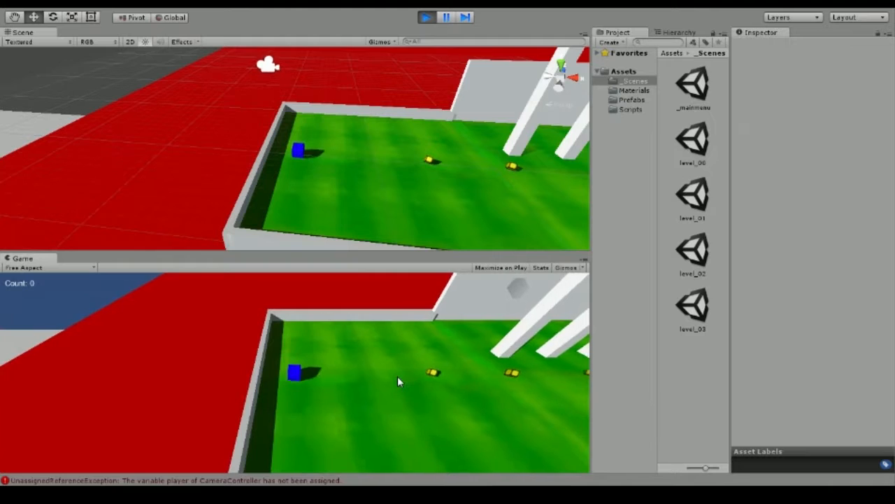
Step: Steer the cube across the first field to collect two yellow pickups and return toward the field's middle
key("Down")
key("Up")
key("Down")
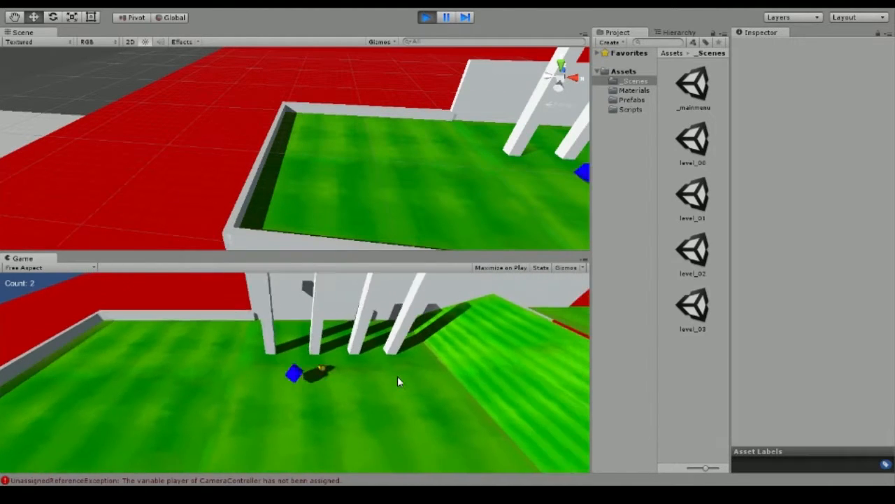
key("Left")
key("Left")
key("Up")
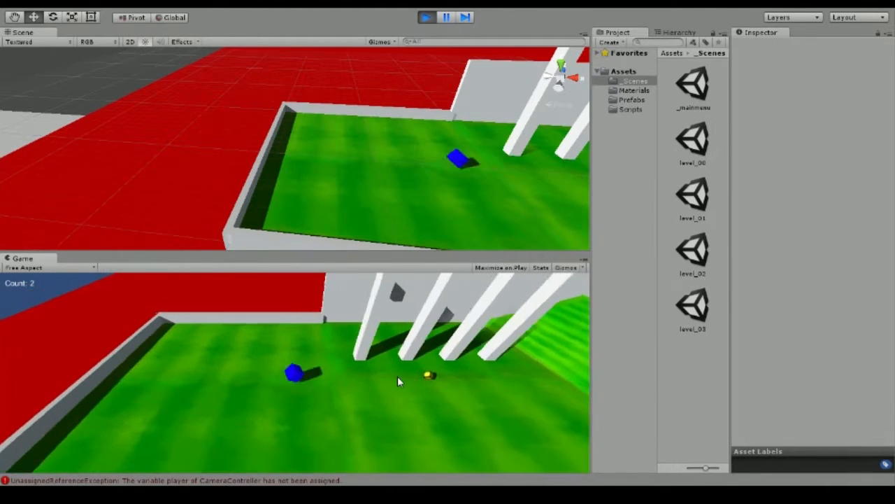
key("Down")
key("Right")
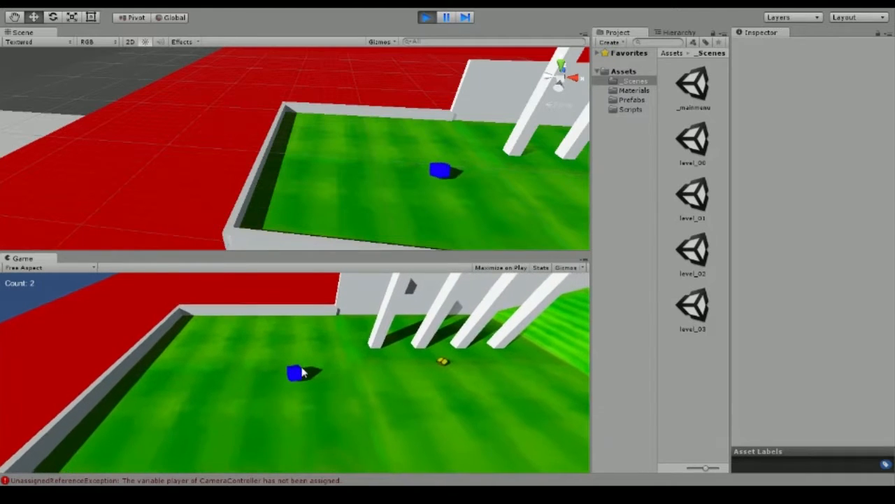
Step: Set the Player Controller script's Speed to 5000 for the blue cube, and deselect the cube
left_click(442, 175)
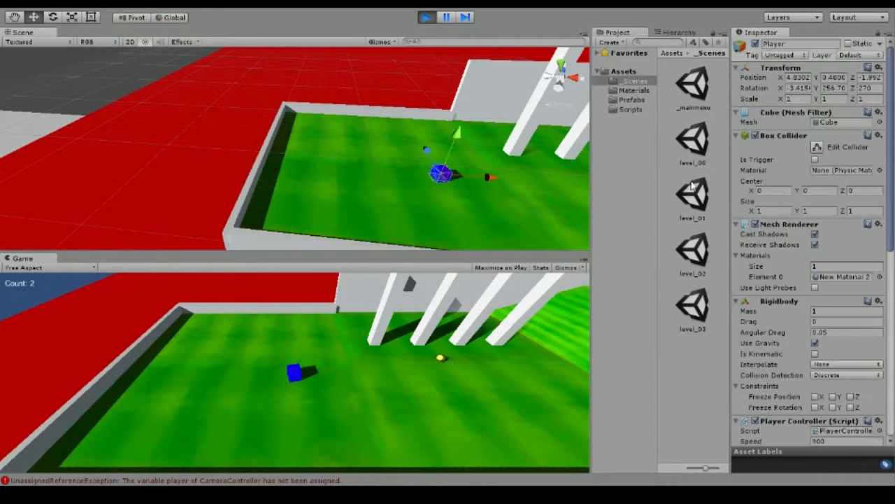
scroll(833, 364, "down", 3)
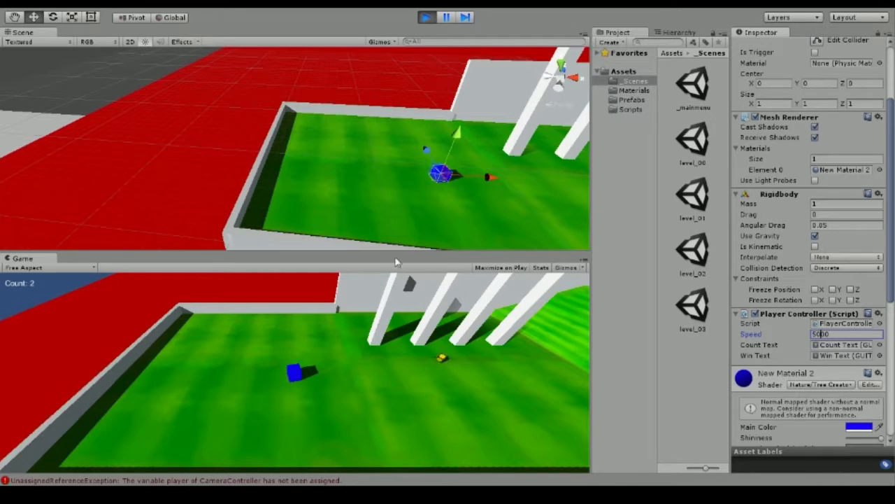
left_click(116, 67)
Step: Test the cube's movement at the higher speed, and stop the play-test
key("Left")
key("Right")
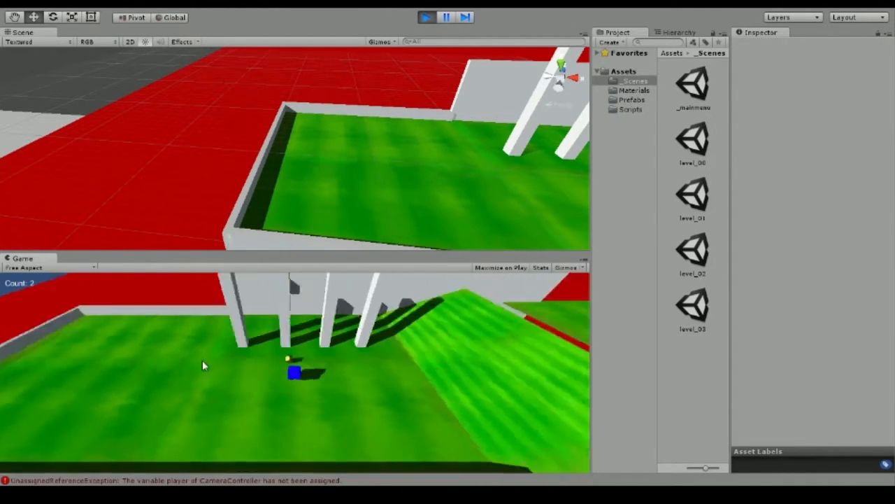
key("Right")
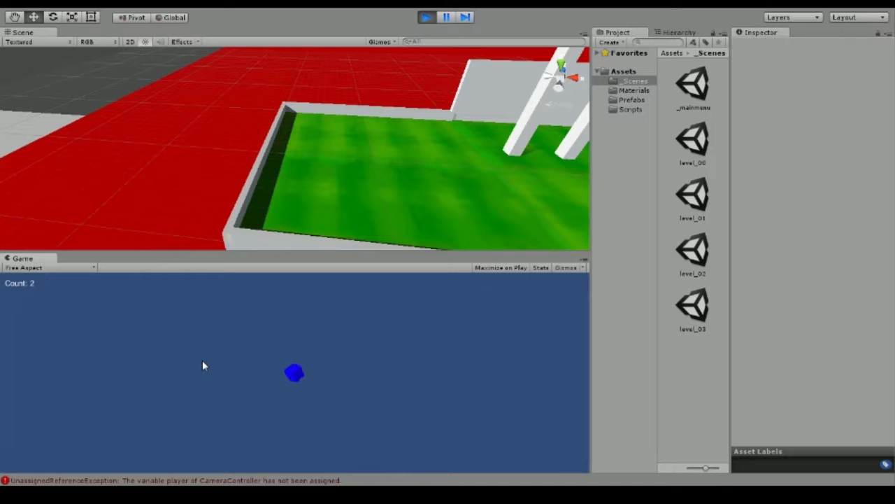
left_click(426, 19)
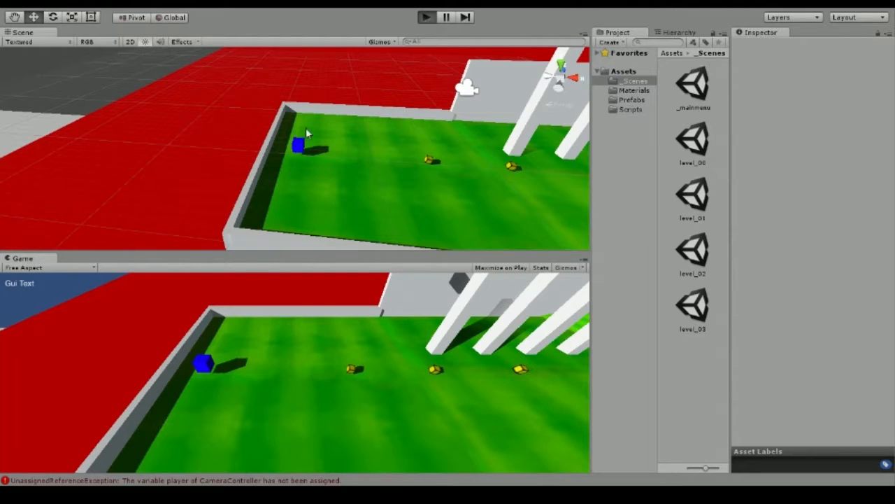
Step: Restart the play-test and add copies of the nearest yellow pickup to the first field, one at about X 0.84, Z -4.06
left_click(429, 19)
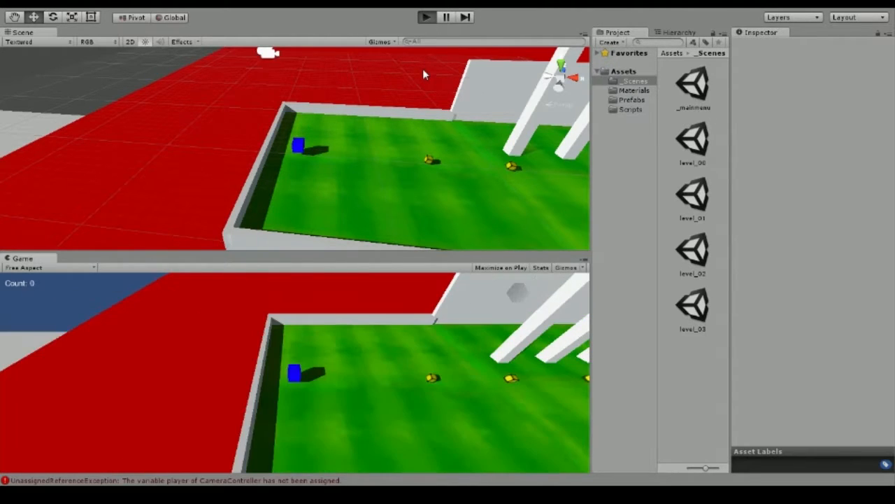
left_click(299, 151)
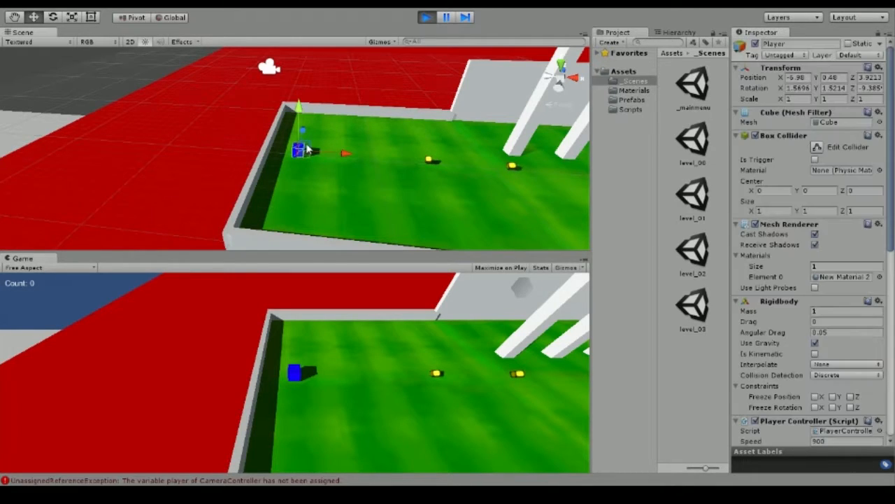
left_click(428, 161)
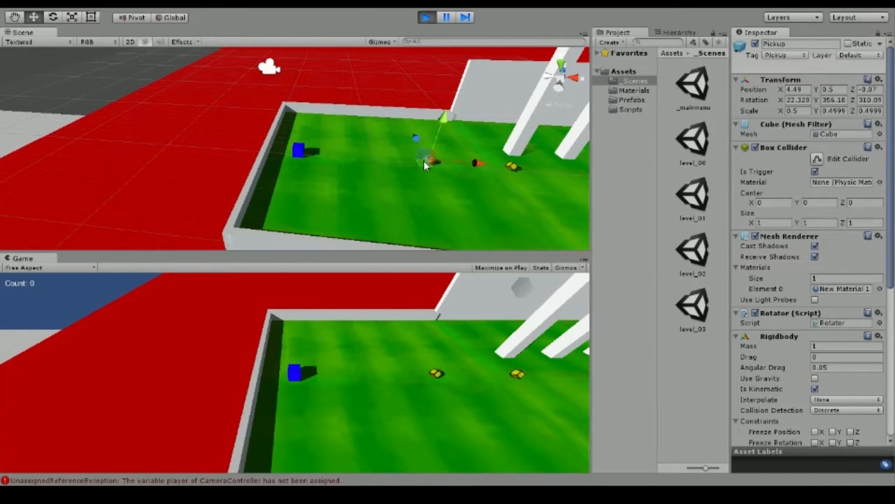
left_click_drag(406, 169, 392, 189)
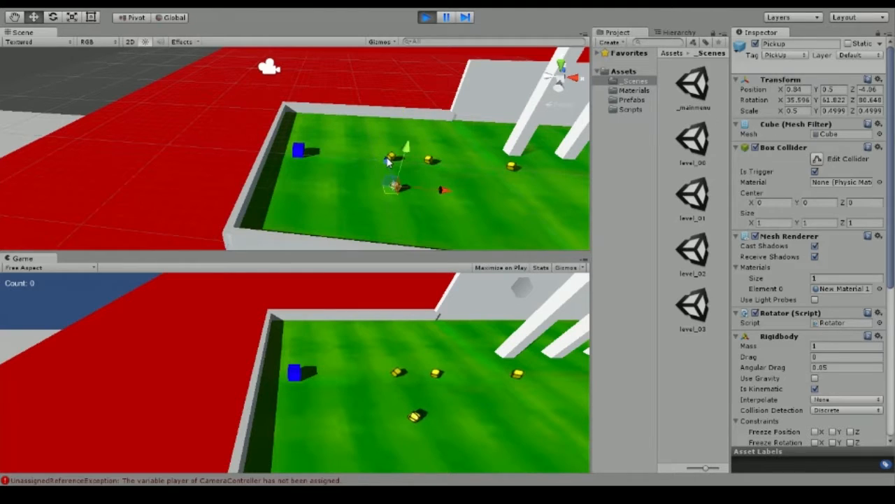
Step: Duplicate the copied pickup and spread more copies across the first field, the last at about X 1.32, Z -6.81
left_click(382, 193)
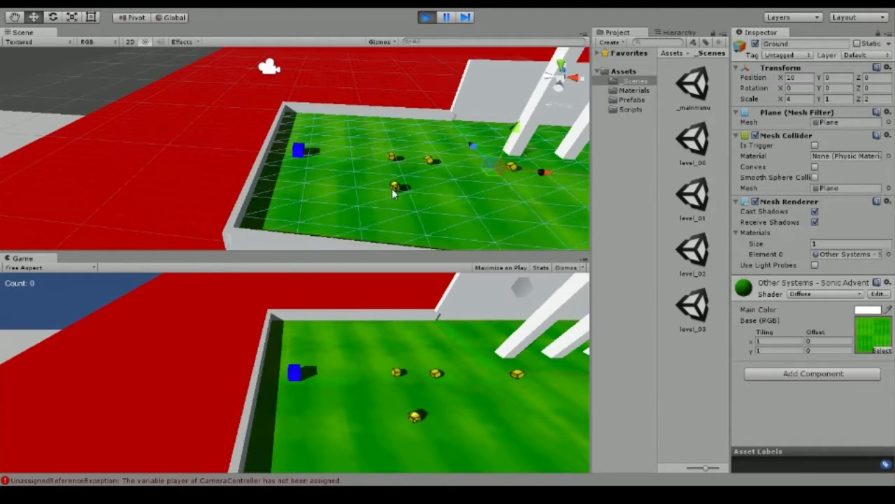
left_click(396, 187)
key("ctrl+d")
left_click_drag(396, 189, 454, 179)
left_click_drag(392, 194, 407, 221)
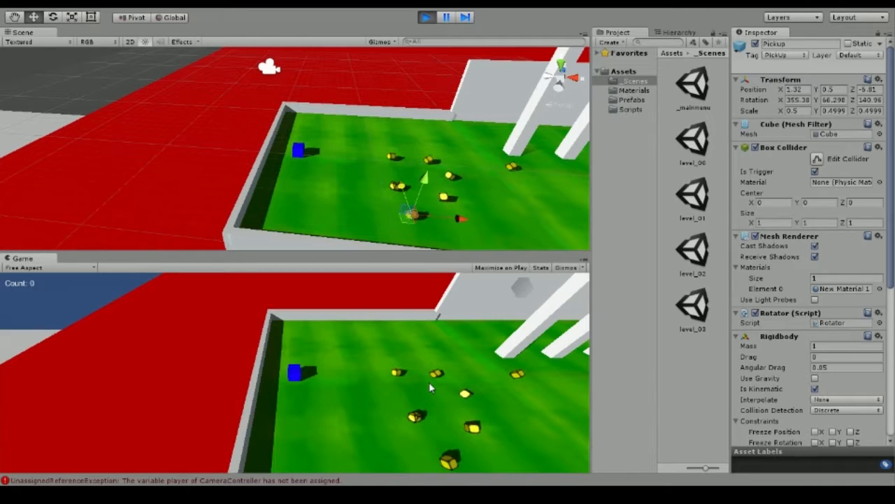
Step: Steer the cube through the copied pickups nearest the field's front wall to test that they can be collected
key("Right")
key("Down")
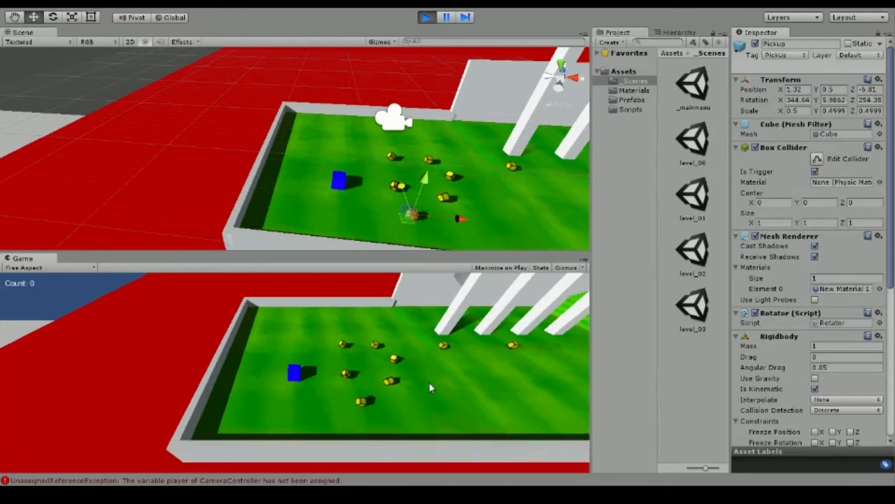
key("Right")
key("Up")
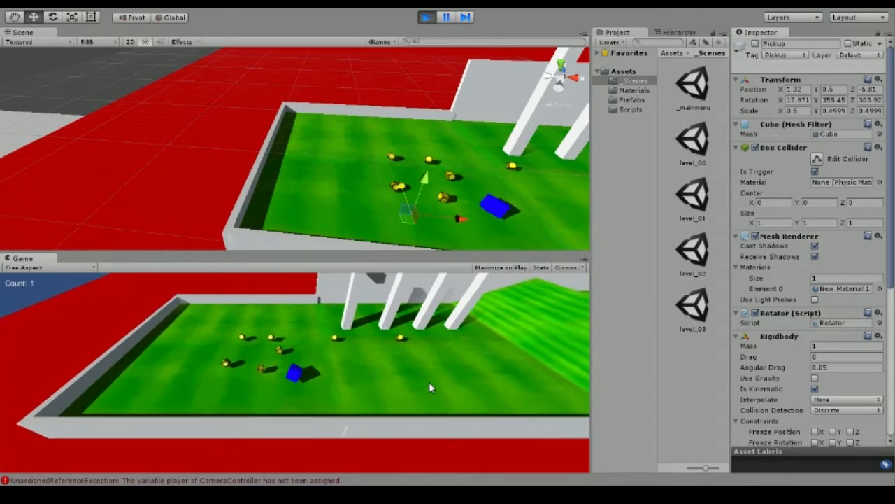
key("Left")
key("Right")
key("Down")
key("Up")
key("Left")
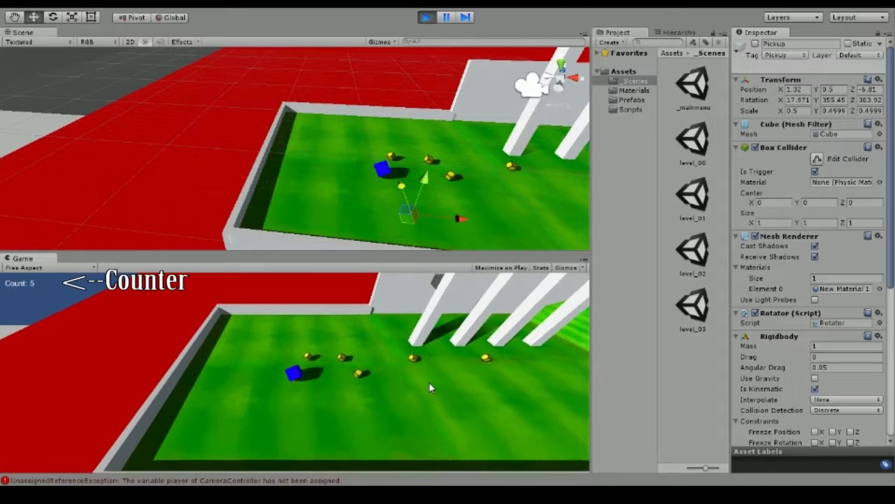
Step: Steer the cube through the three remaining clustered pickups in the middle of the first field
key("Up")
key("Right")
key("Down")
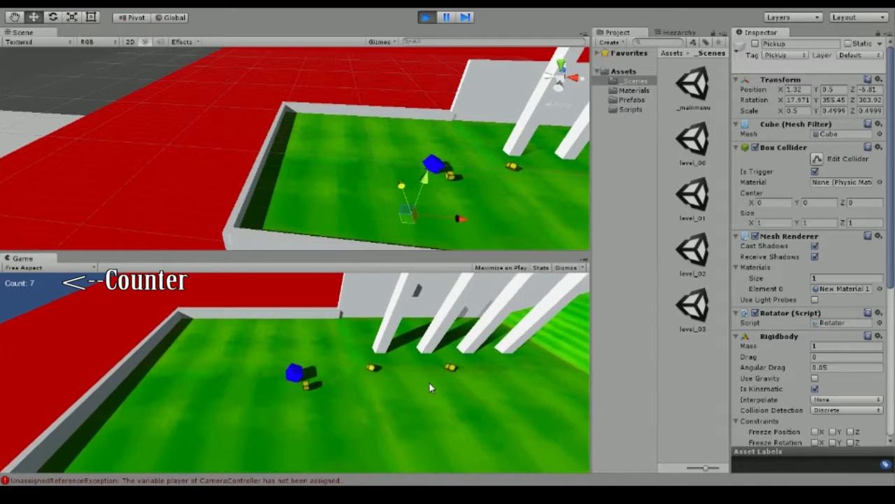
key("Down")
key("Right")
key("Up")
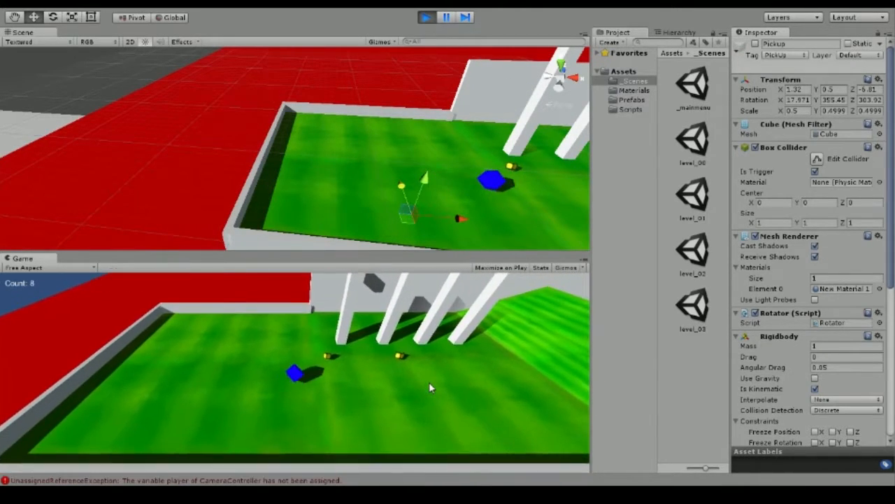
Step: Roll the cube through the last two pickups beside the pillars and over the gap to the second field
key("Right")
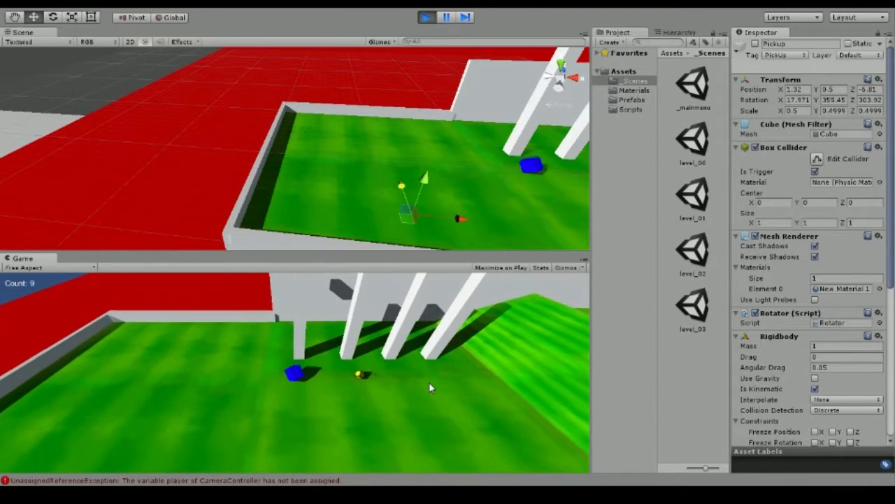
key("Right")
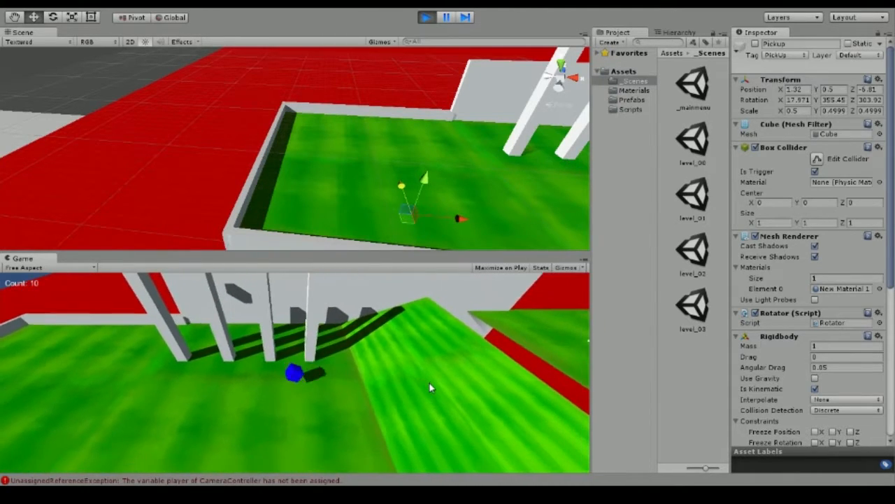
key("Right")
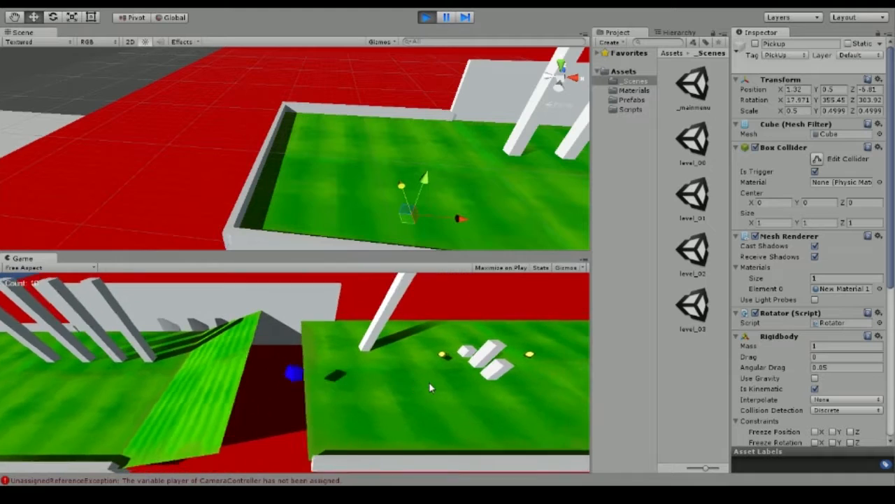
Step: Steer the cube through the two pickups around the white block stack on the second field, knocking the blocks apart
key("Right")
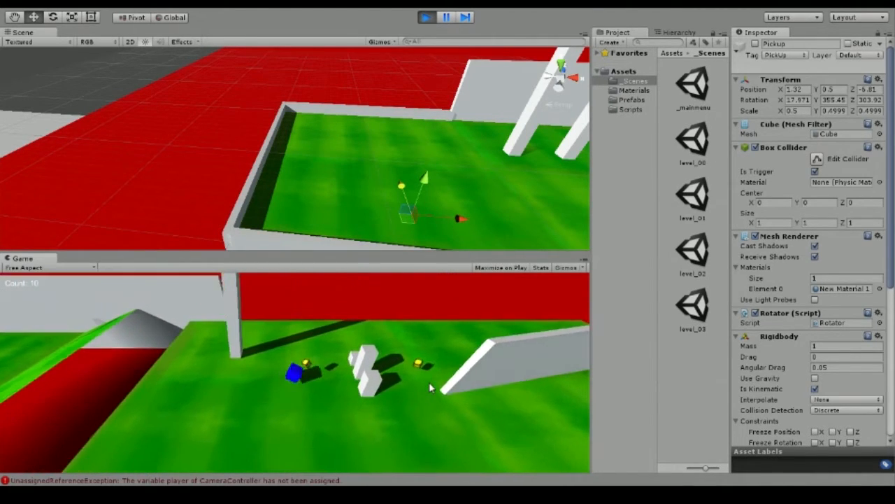
key("Right")
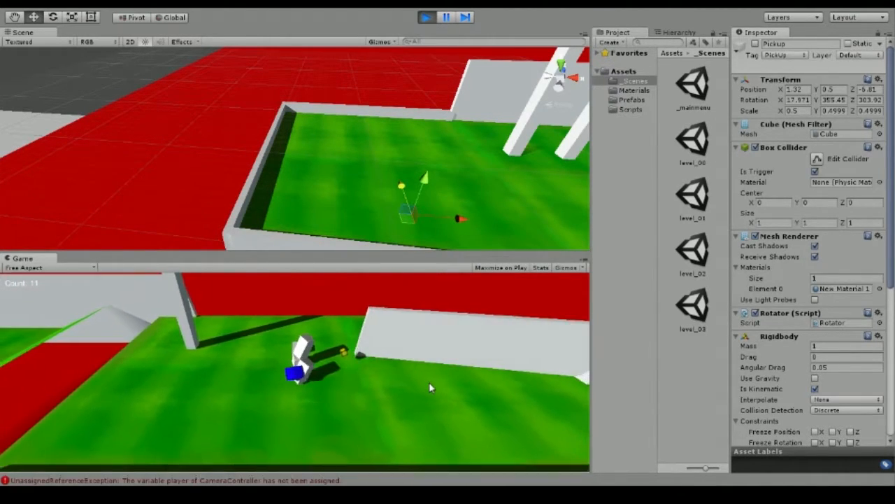
key("Right")
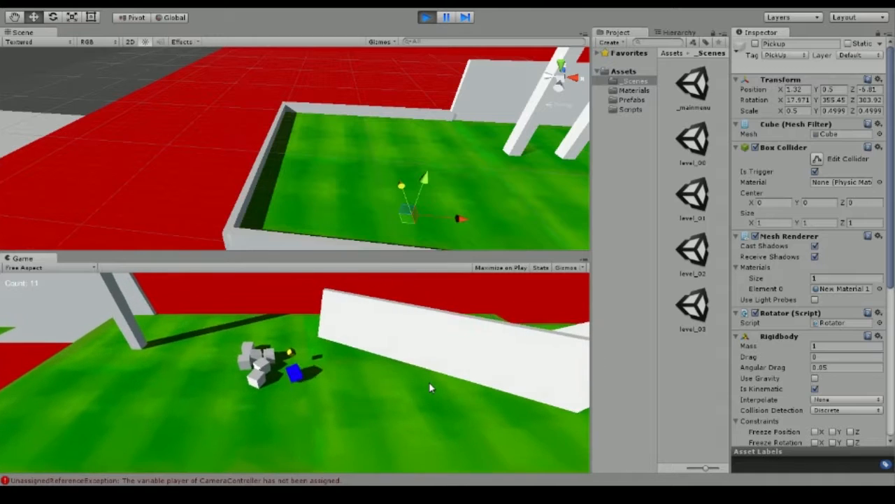
key("Up")
key("Left")
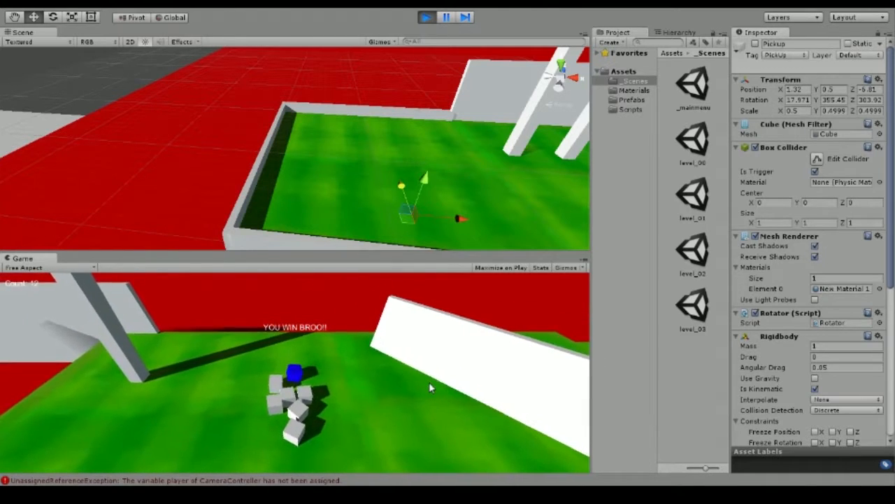
Step: Manoeuvre the cube between the scattered white blocks and the rotating wall on the second field
key("Right")
key("Down")
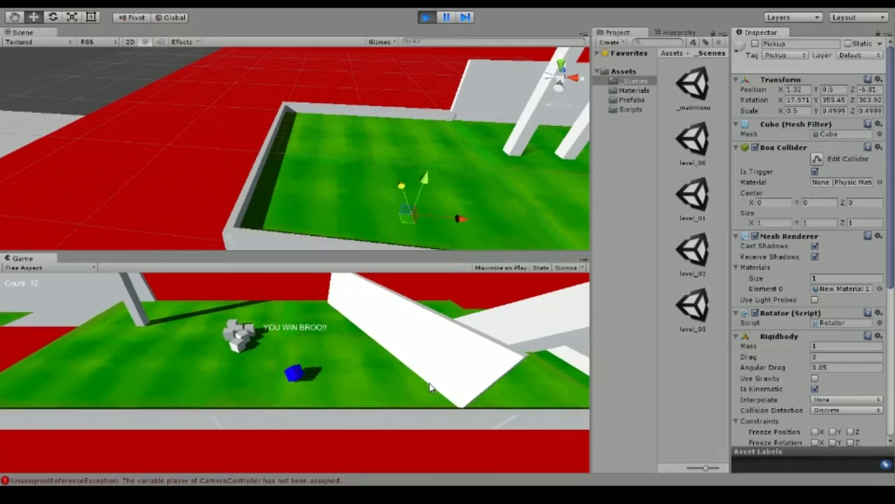
key("Up")
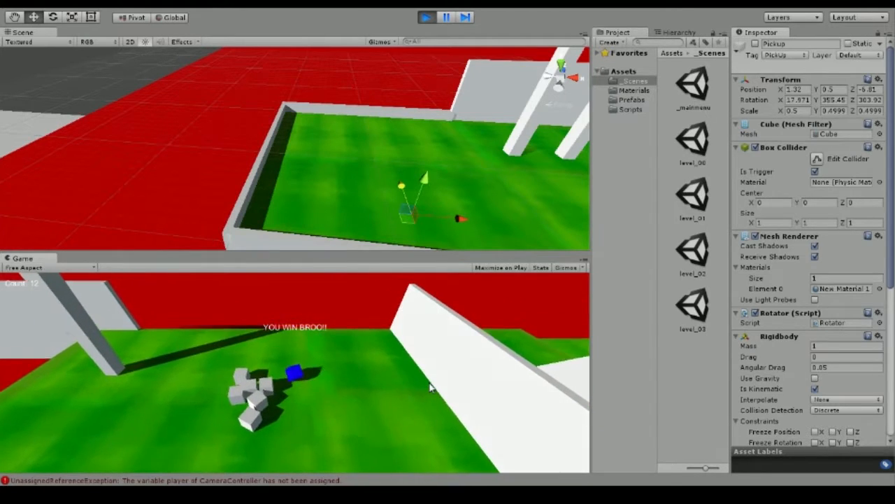
key("Right")
key("Down")
key("Up")
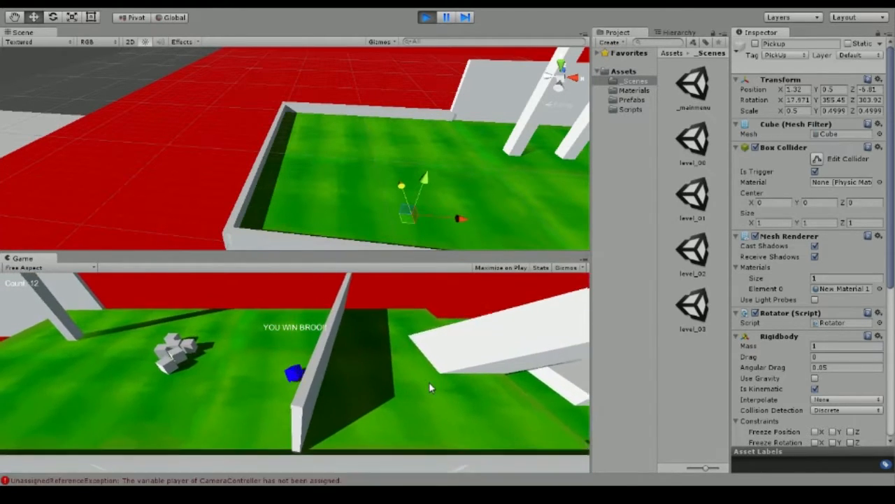
key("Up")
key("Left")
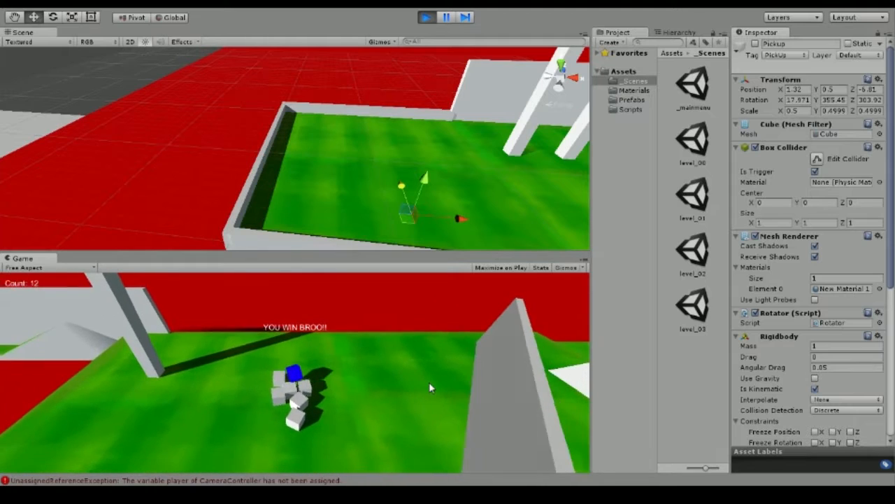
Step: Drive the cube past the rotating wall, up the white ramp and off its far end
key("Right")
key("Right")
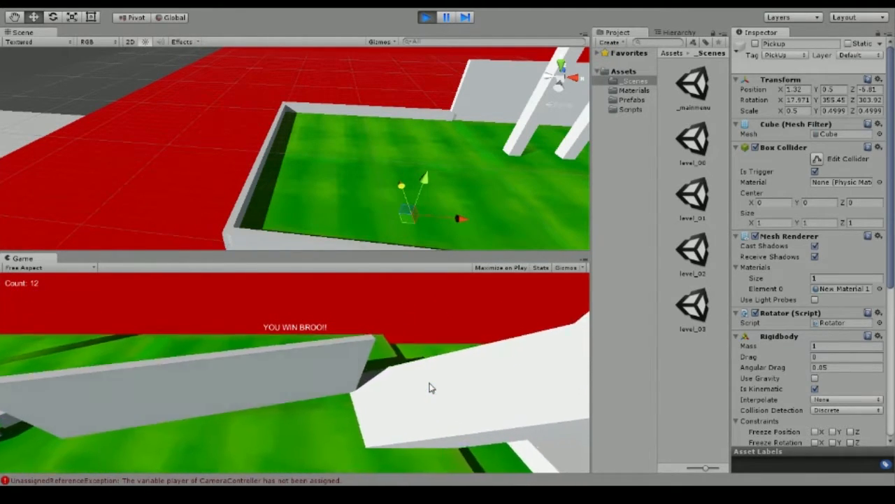
key("Right")
key("Down")
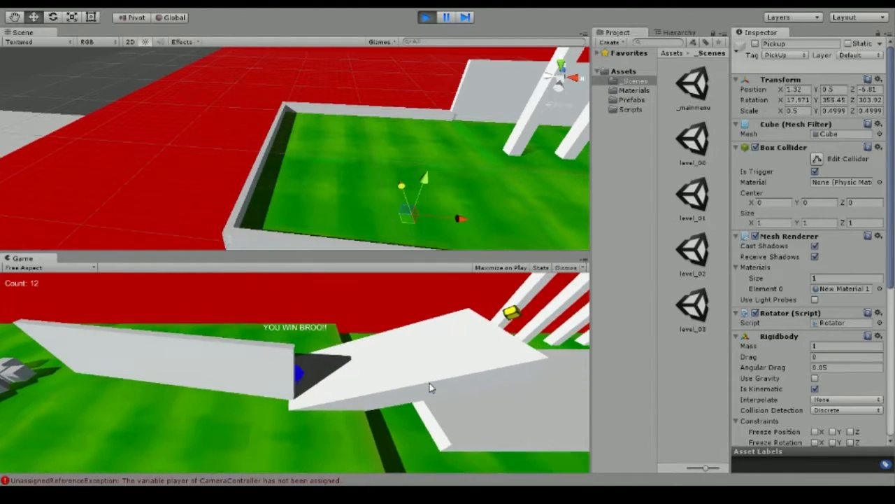
key("Right")
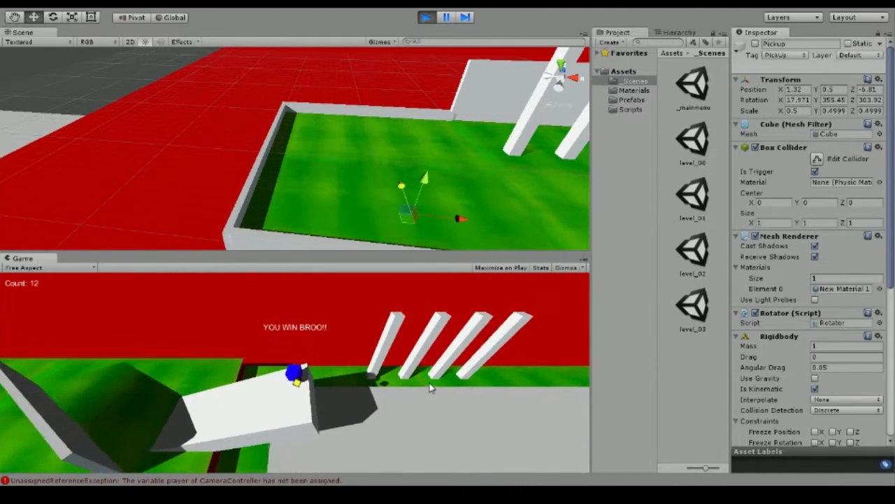
key("Right")
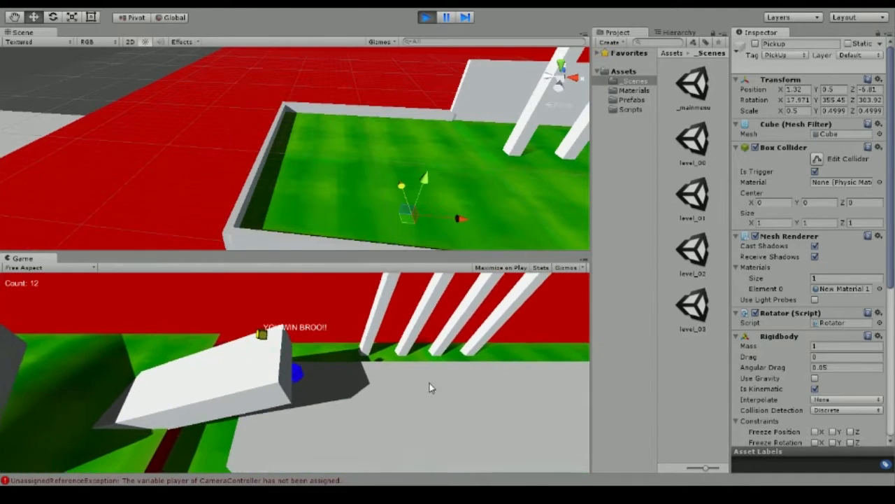
Step: Roll the cube across the grey floor onto the rotating platform and try to collect the pickups around it
key("Right")
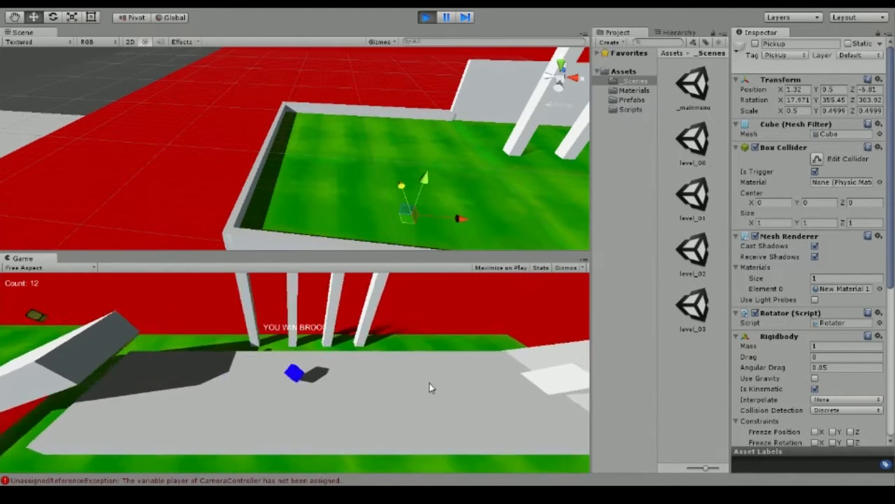
key("Right")
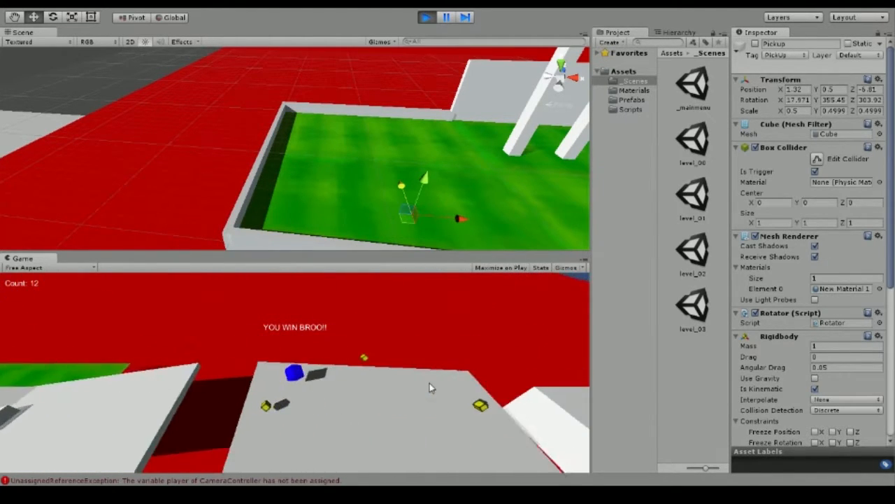
key("Down")
key("Left")
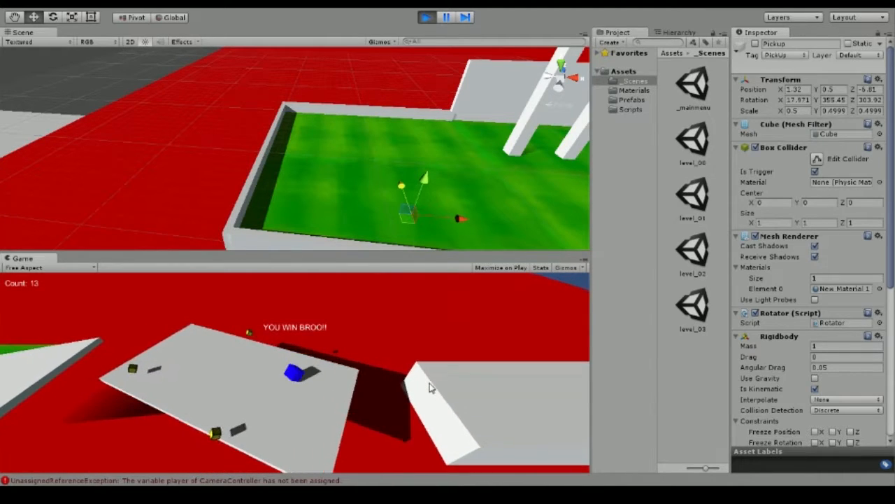
key("Up")
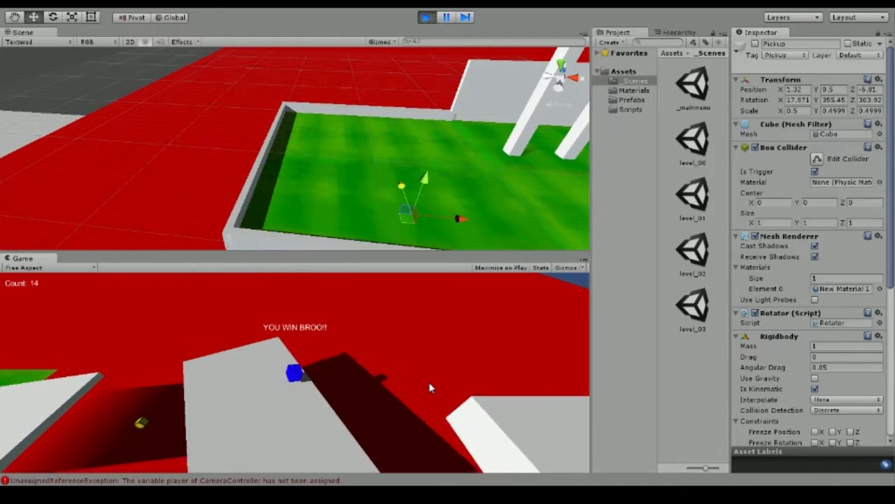
key("Left")
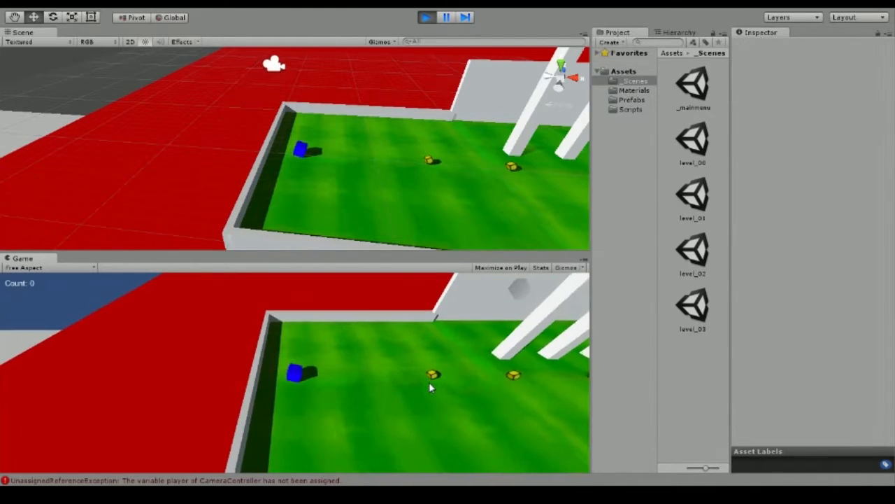
Step: Drive the cube from the start of the level to the second field and bring it near the white blocks
key("Right")
key("Down")
key("Right")
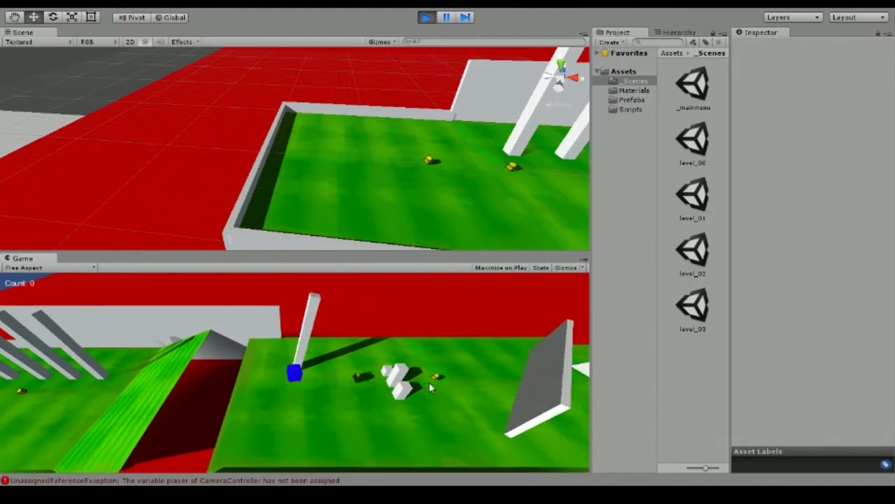
key("Down")
key("Left")
key("Up")
key("Right")
key("Down")
key("Left")
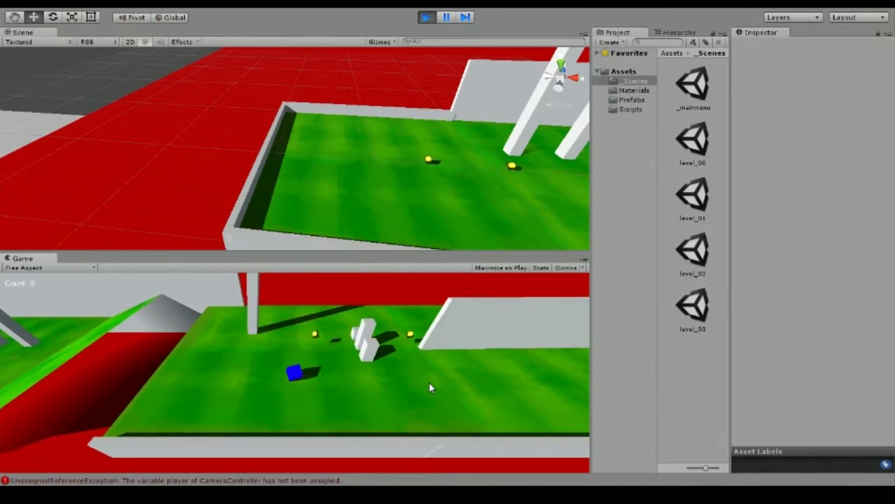
Step: Move one white block in the scene away from the stack to about X 58.5, Y 2.18, Z 0.03
middle_click_drag(413, 223, 480, 189)
left_click(489, 175)
left_click_drag(544, 171, 270, 165)
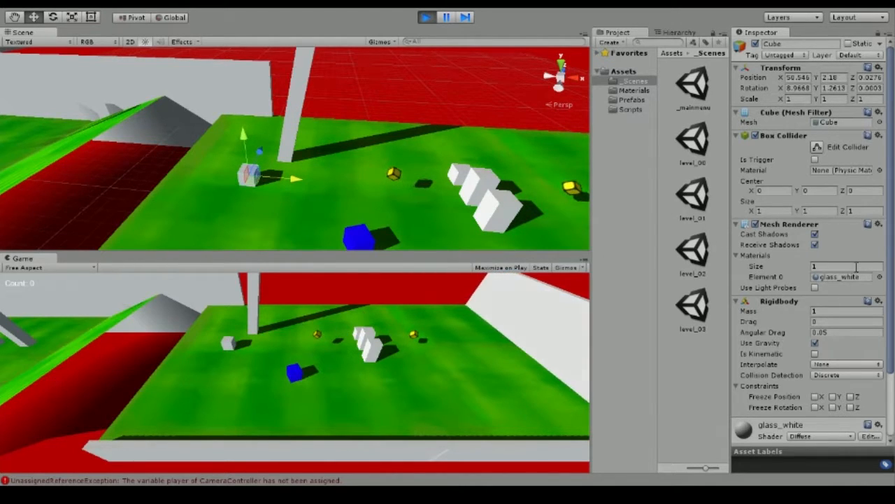
Step: Add the Player Controller script to the separated white cube
left_click_drag(888, 246, 894, 344)
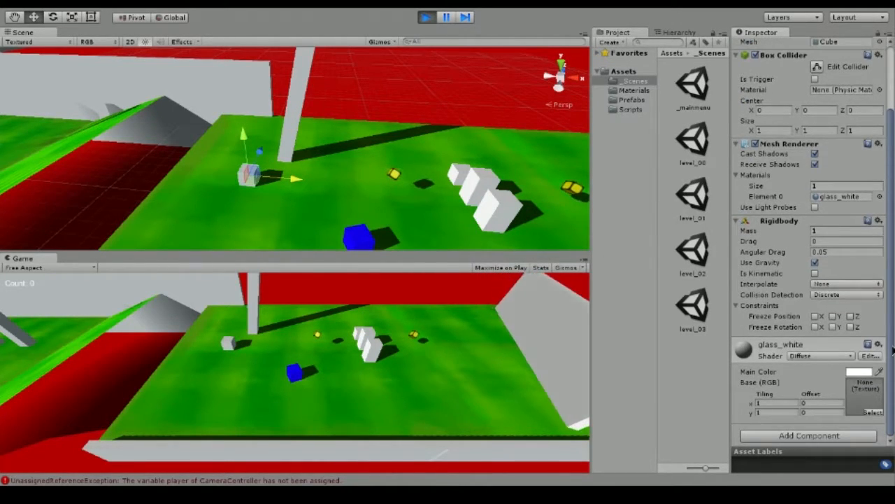
left_click(810, 436)
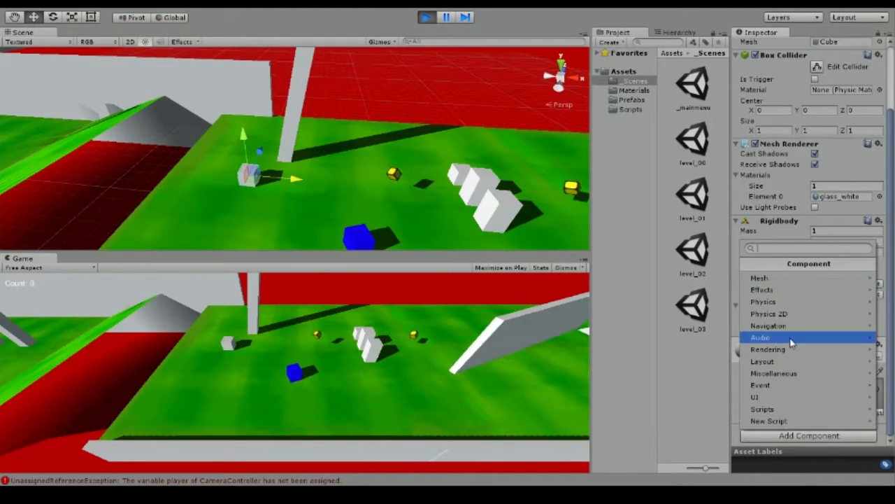
left_click(769, 409)
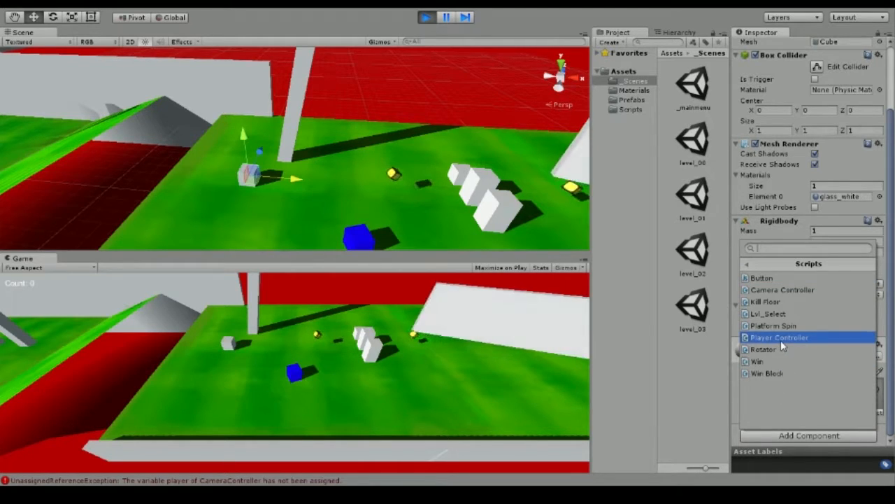
left_click(781, 340)
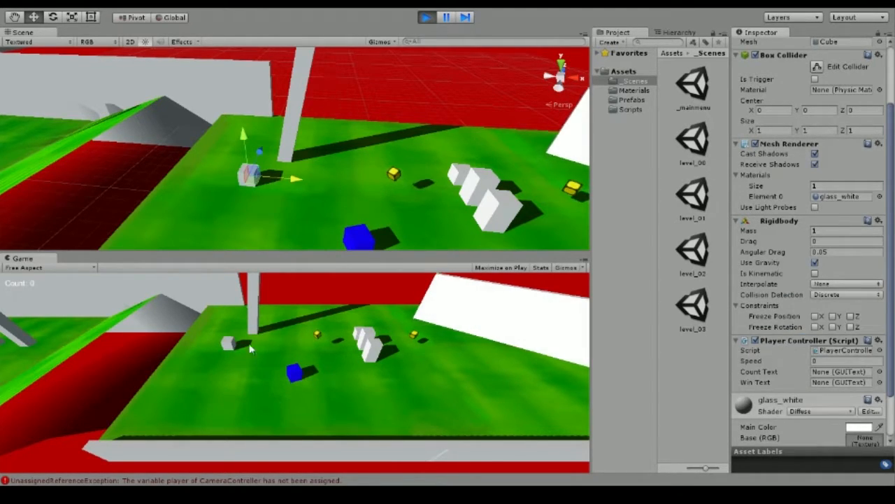
Step: Select the red KillFloor and steer the blue cube around to test whether the white cube responds too
left_click(347, 194)
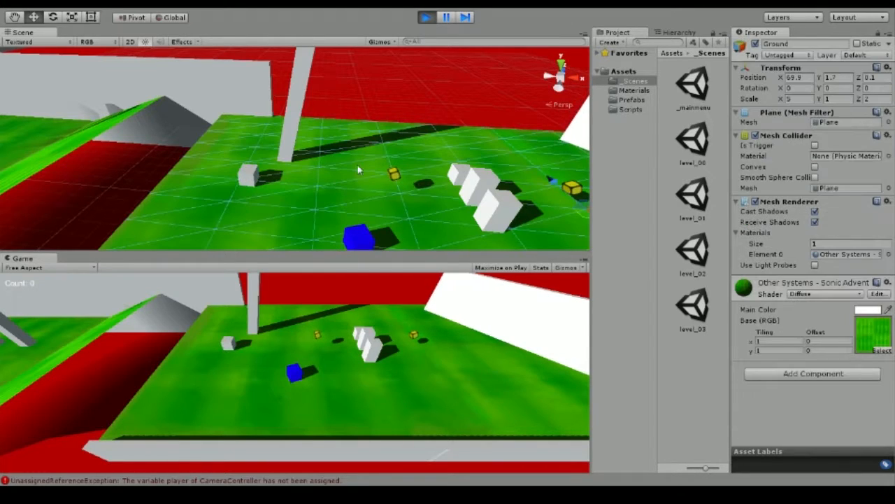
left_click(394, 78)
key("f")
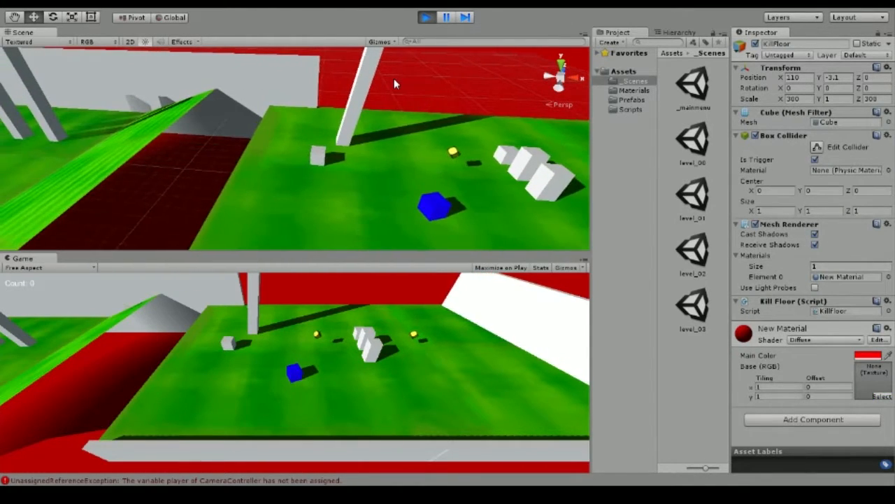
key("Right")
key("Down")
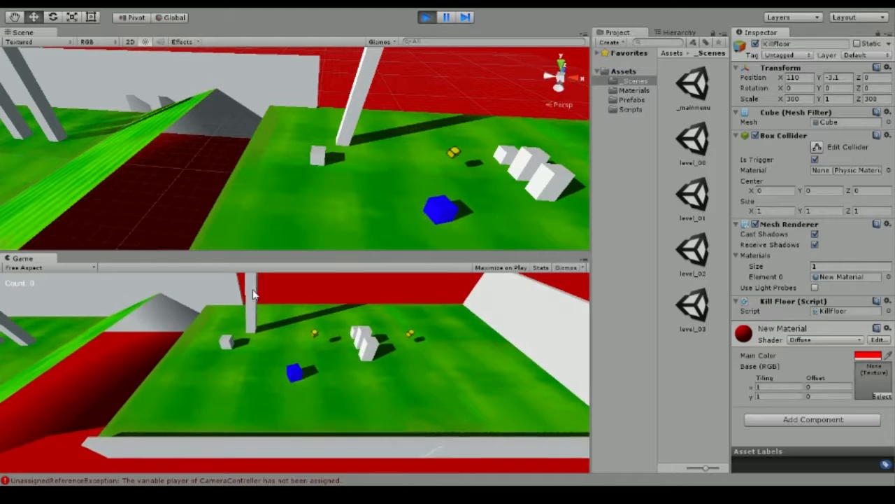
key("Left")
key("Up")
key("Right")
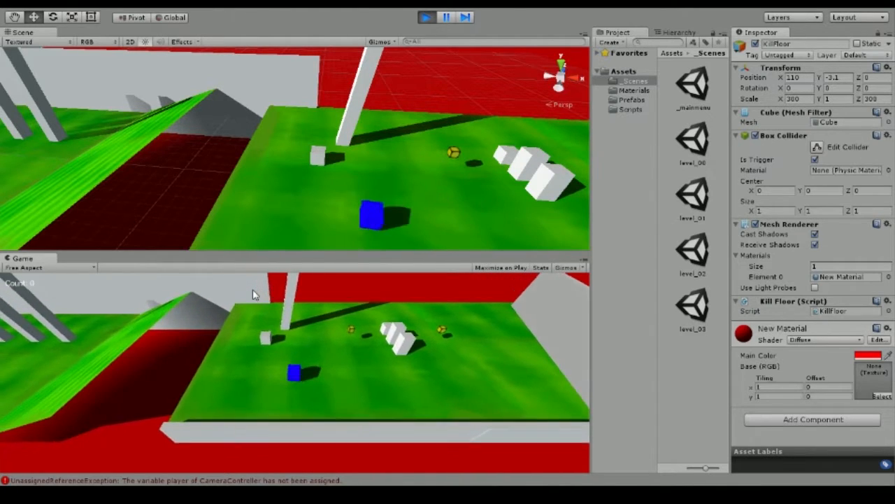
key("Down")
key("Left")
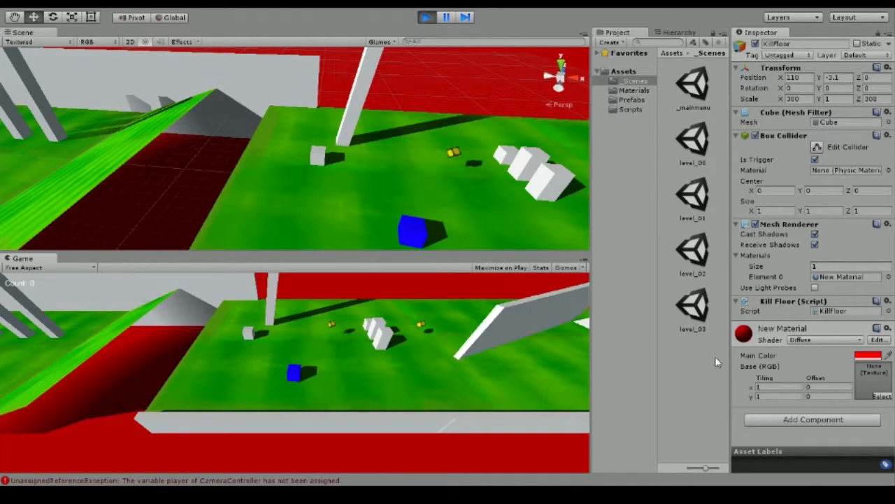
Step: Set the white cube's Player Controller speed to 900 and steer to test both cubes moving together
left_click(319, 157)
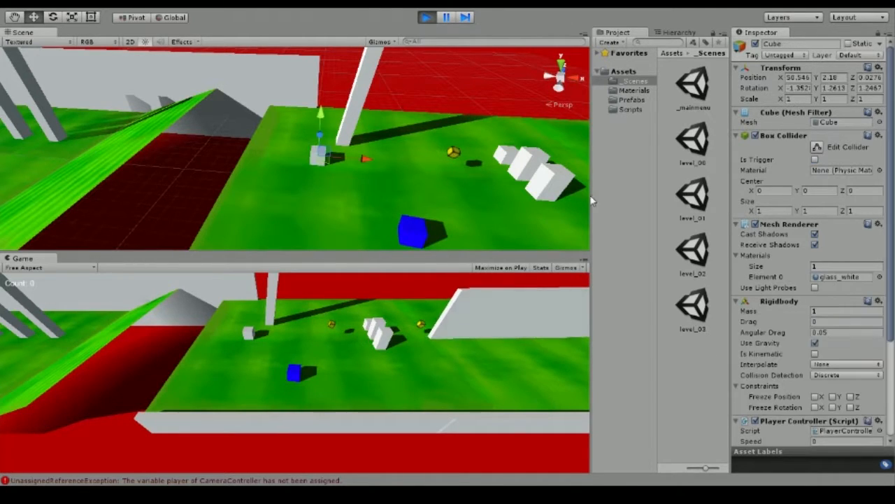
left_click_drag(892, 255, 891, 361)
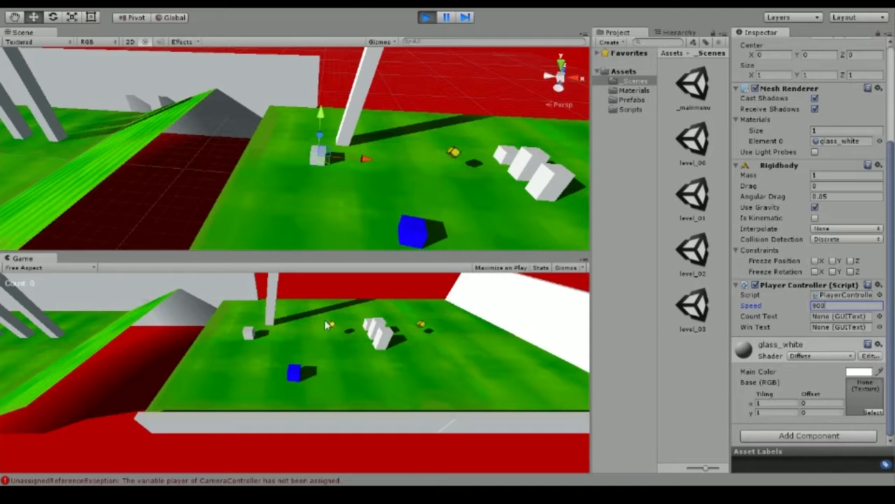
key("Right")
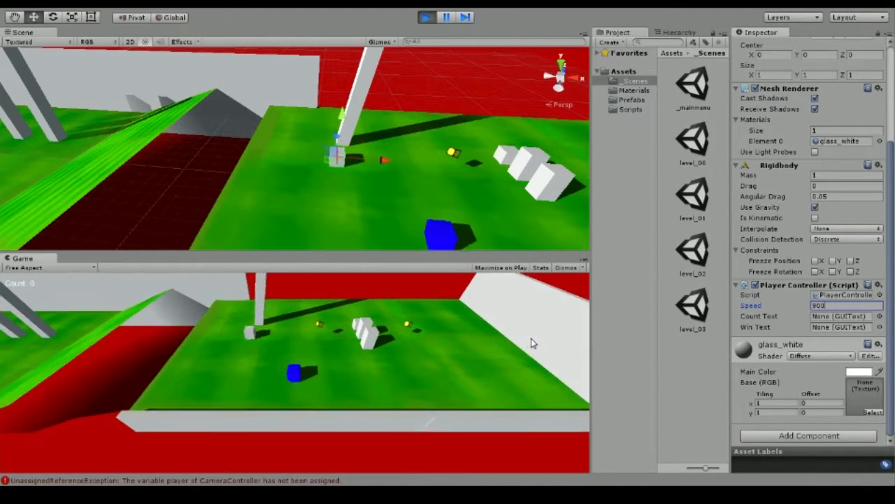
Step: Roll the cubes off the platform to restart the level, and duplicate the blue Player cube several times in the start area
key("Left")
key("Left")
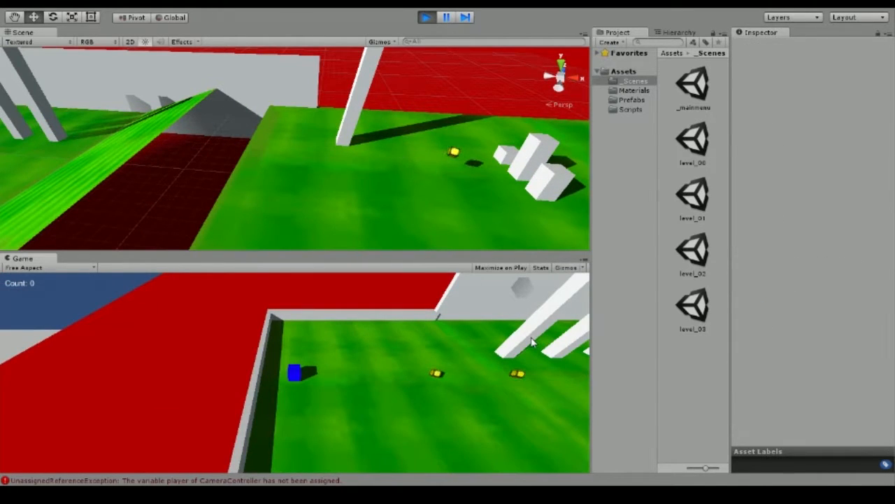
middle_click_drag(283, 173, 371, 187)
middle_click_drag(209, 171, 354, 192)
middle_click_drag(252, 176, 281, 169)
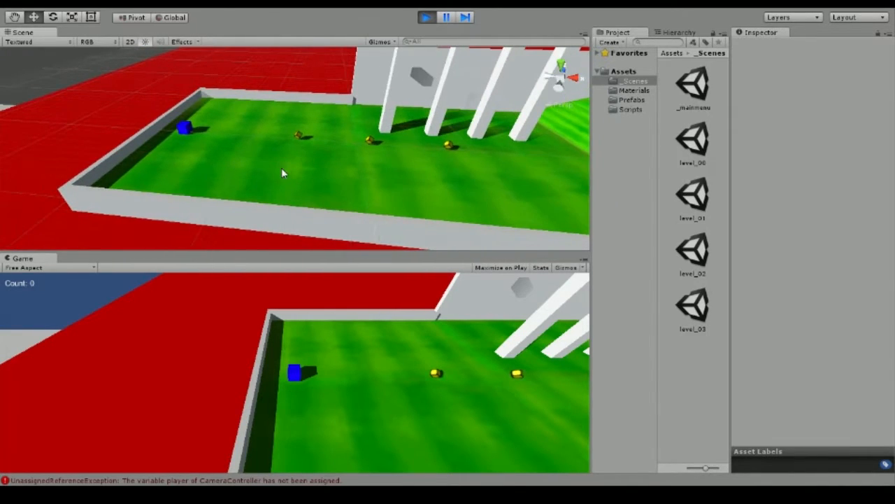
left_click(185, 130)
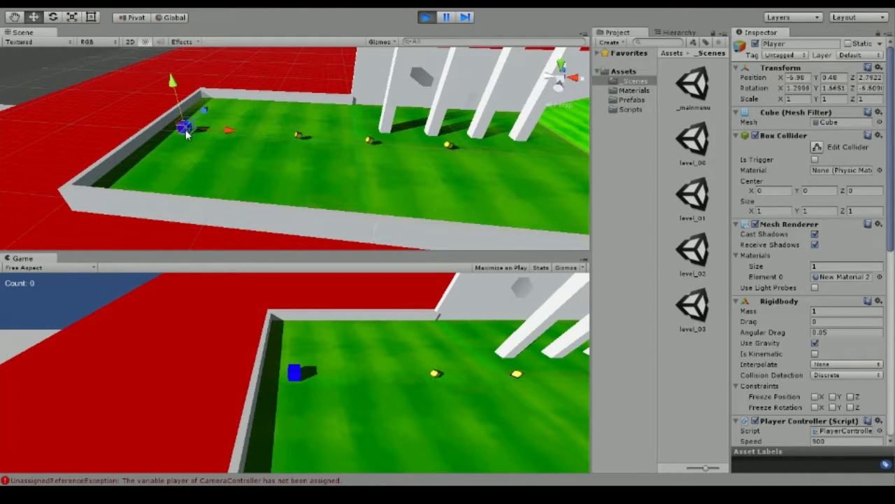
key("ctrl+d")
key("ctrl+d")
key("ctrl+d")
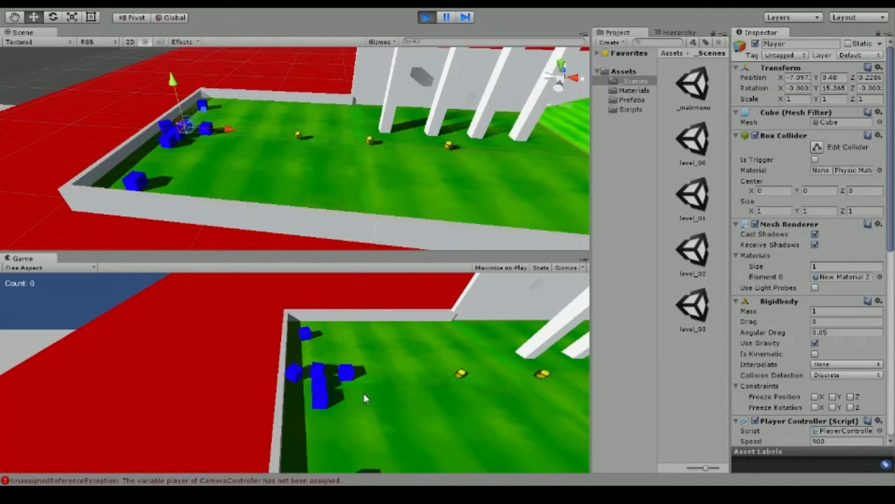
Step: Steer the group of blue cubes around the start area and past the pillars to test them moving together
key("Down")
key("Right")
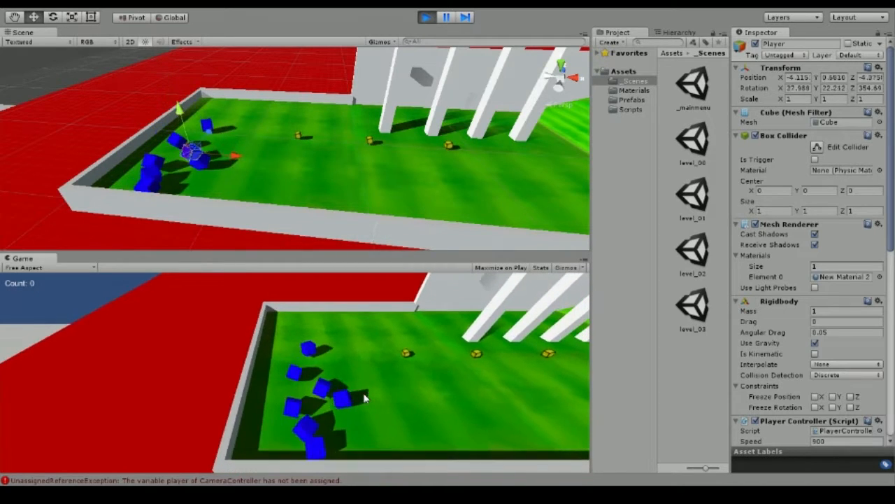
key("Left")
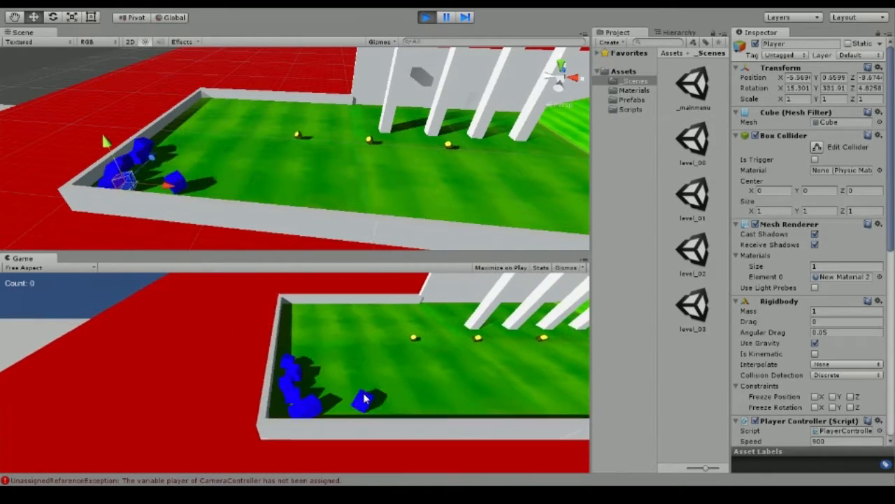
key("Right")
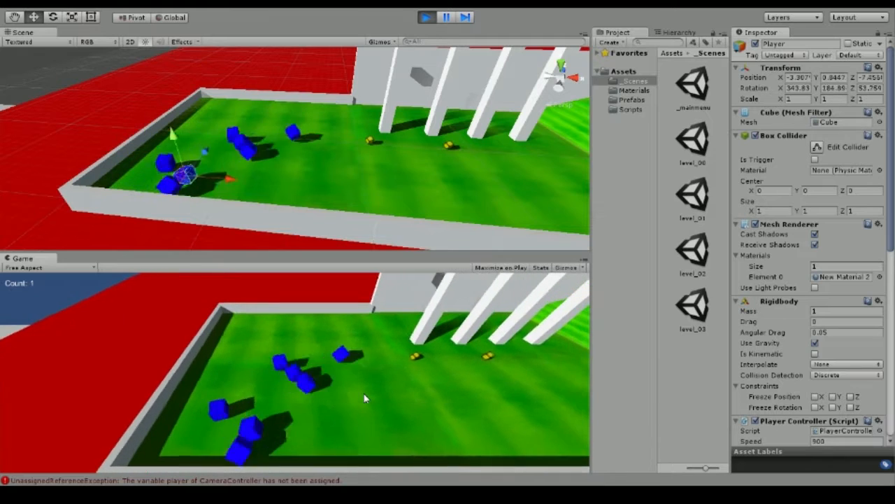
key("Right")
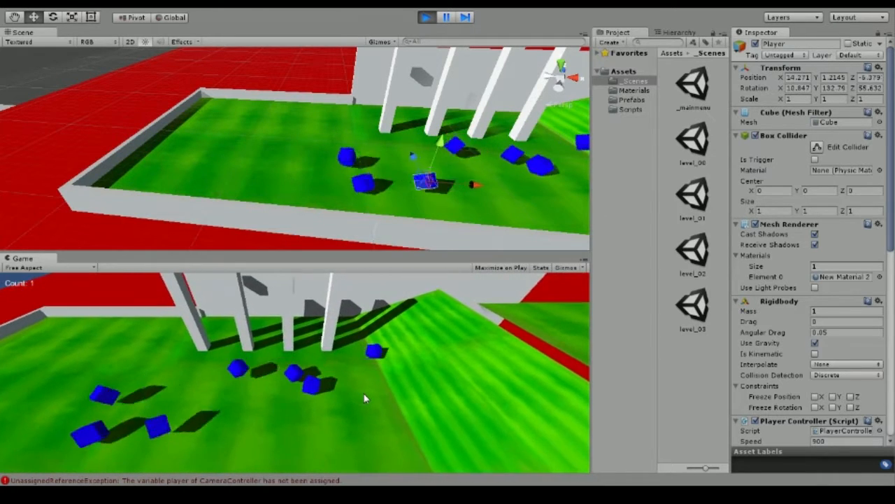
key("Left")
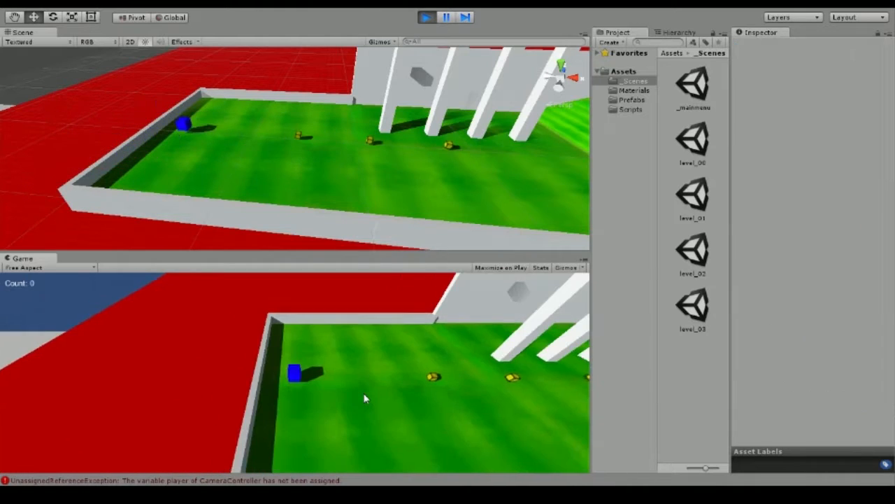
Step: Roll the single blue cube through the first pickups and across to the white blocks on the second platform
key("Right")
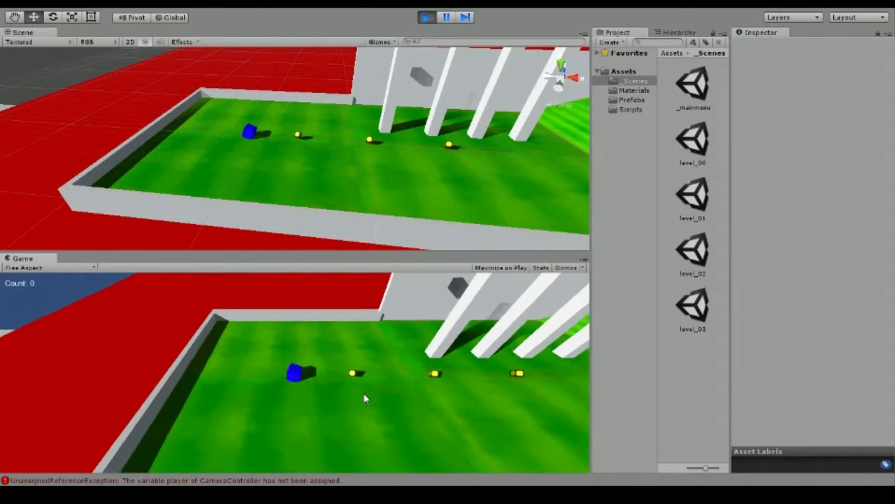
key("Right")
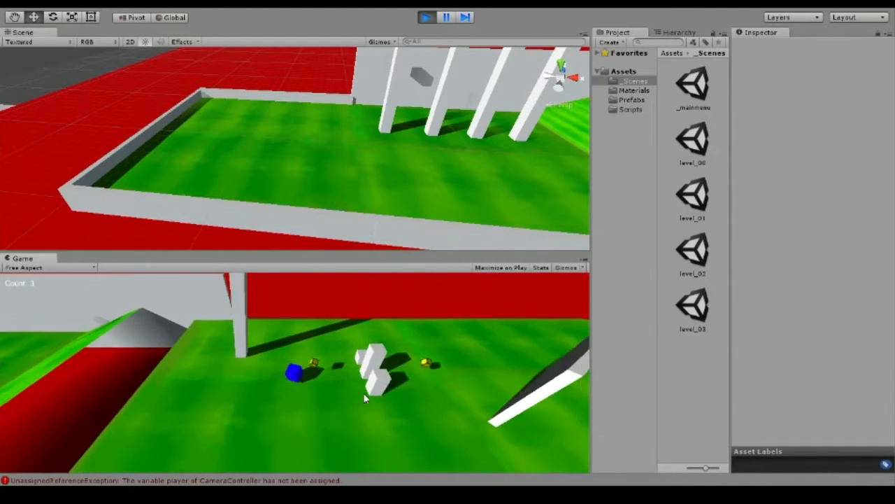
key("Down")
key("Up")
key("Right")
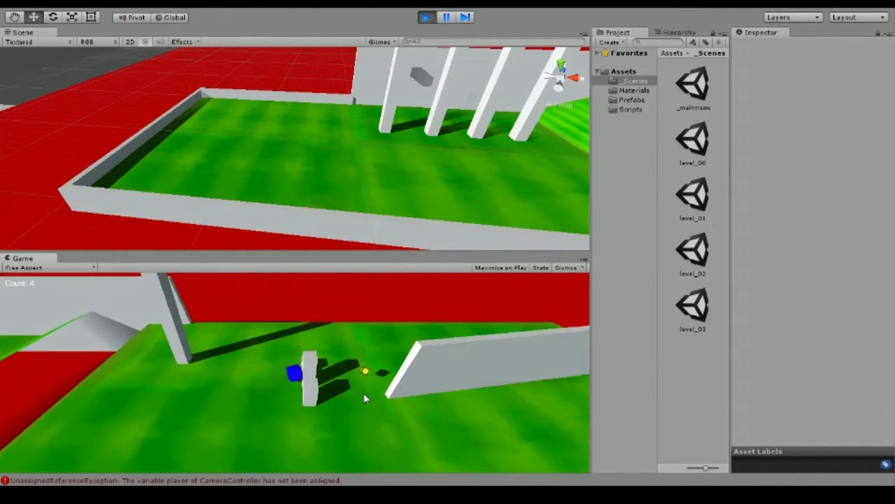
Step: Push the stacked white blocks around with the blue cube on the second platform
key("Left")
key("Down")
key("Right")
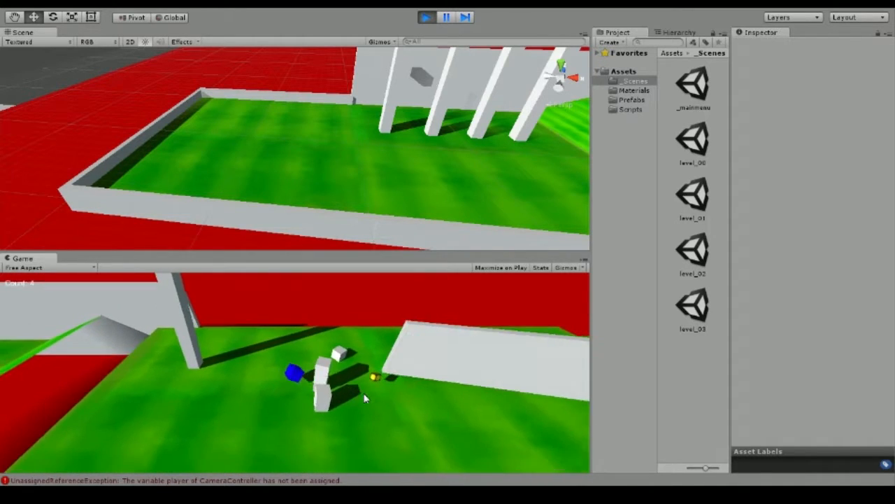
key("Up")
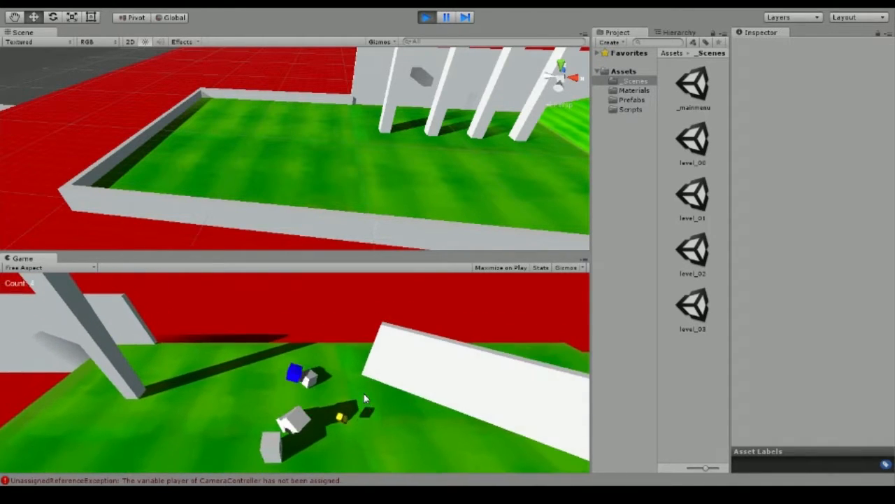
key("Down")
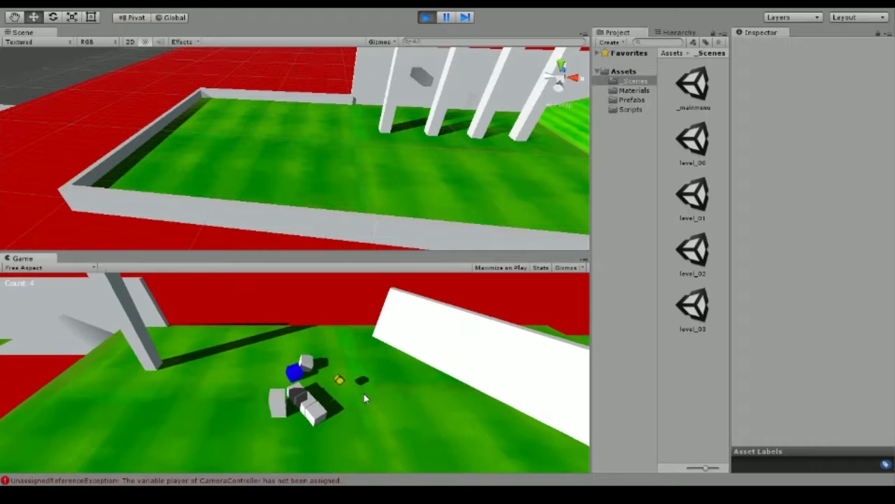
key("Up")
key("Right")
key("Down")
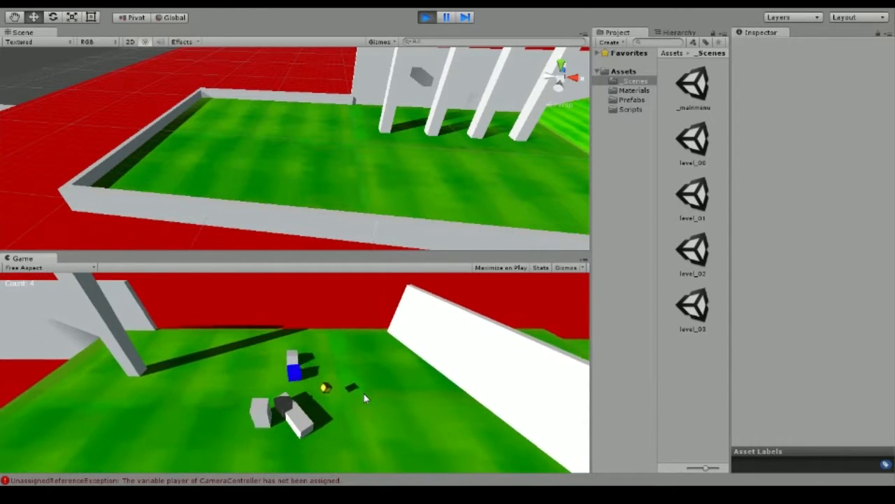
key("Up")
key("Down")
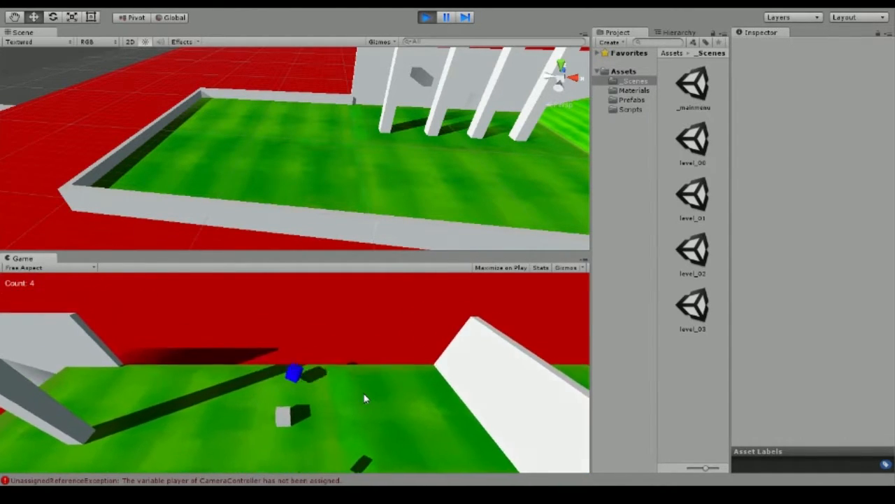
Step: Steer the blue cube to collect the remaining pickup near the scattered white blocks
key("Right")
key("Down")
key("Left")
key("Up")
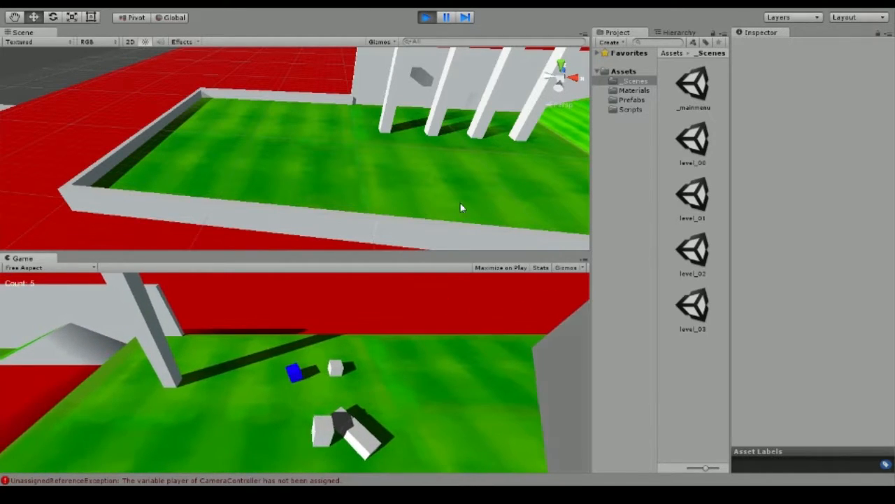
Step: Select the separated white cube beside the blue cube in the scene and raise it above the platform
middle_click_drag(529, 172, 288, 140)
middle_click_drag(507, 105, 196, 161)
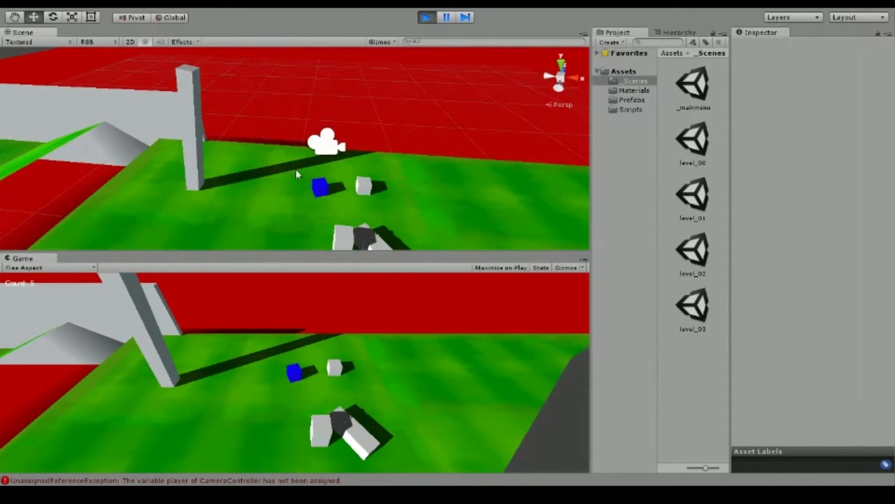
left_click(364, 187)
left_click_drag(356, 163, 363, 74)
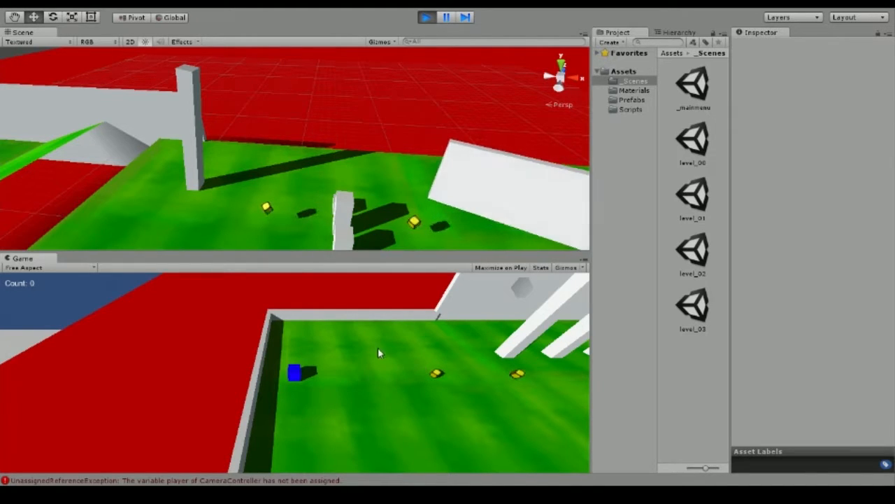
Step: Select the spinning white wall on the second platform and examine its attached script
middle_click_drag(346, 169, 489, 172)
middle_click_drag(176, 160, 435, 189)
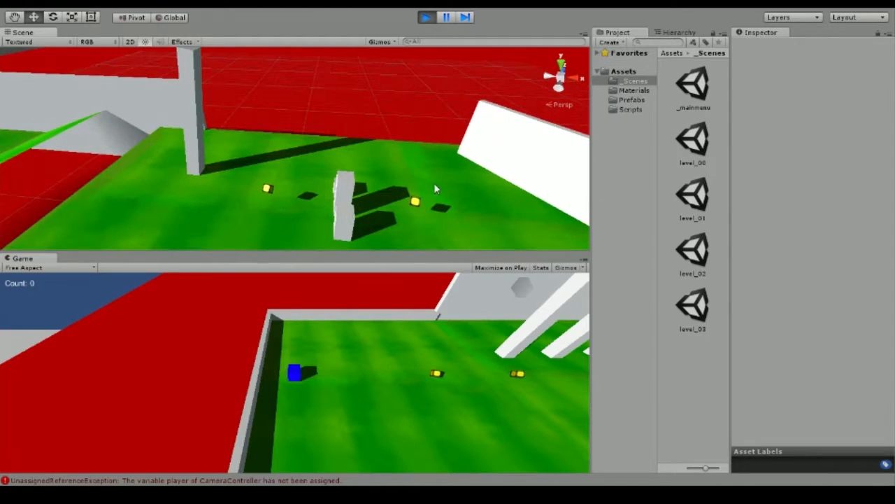
left_click(566, 155)
Step: Move the blue Player cube along the X axis through the first two pickups in the start area
middle_click_drag(566, 155, 407, 129)
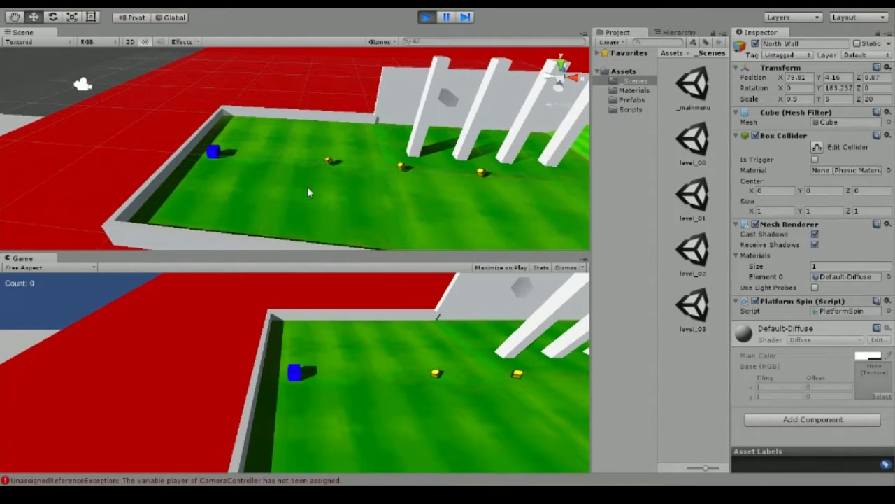
left_click(219, 157)
left_click_drag(242, 151, 453, 169)
Step: Add the Platform Spin script to the Ground plane of the start area
left_click(290, 153)
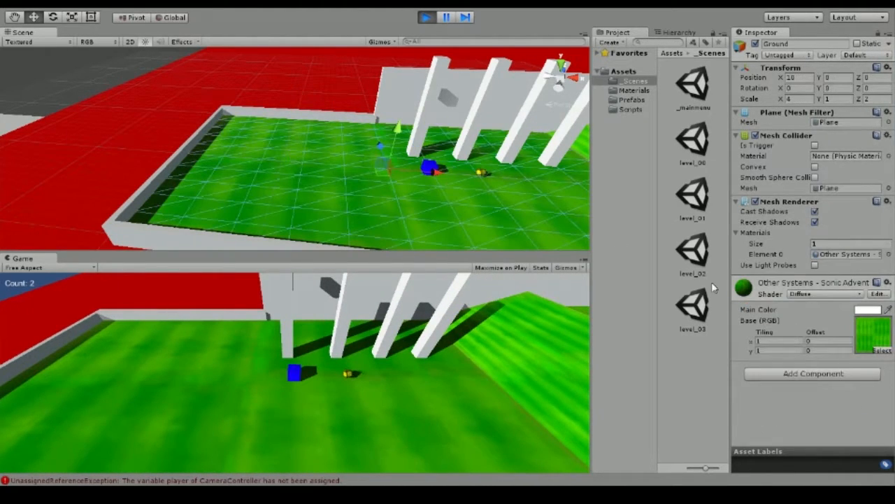
left_click(795, 376)
left_click(785, 346)
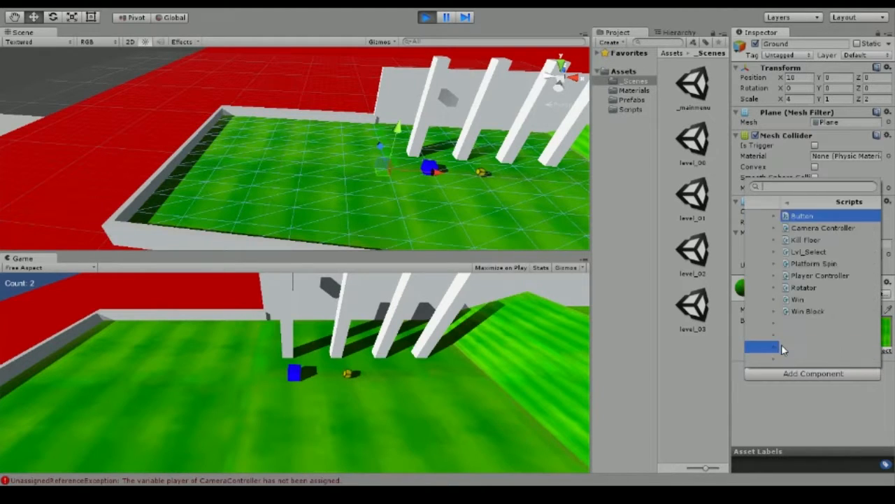
left_click(775, 269)
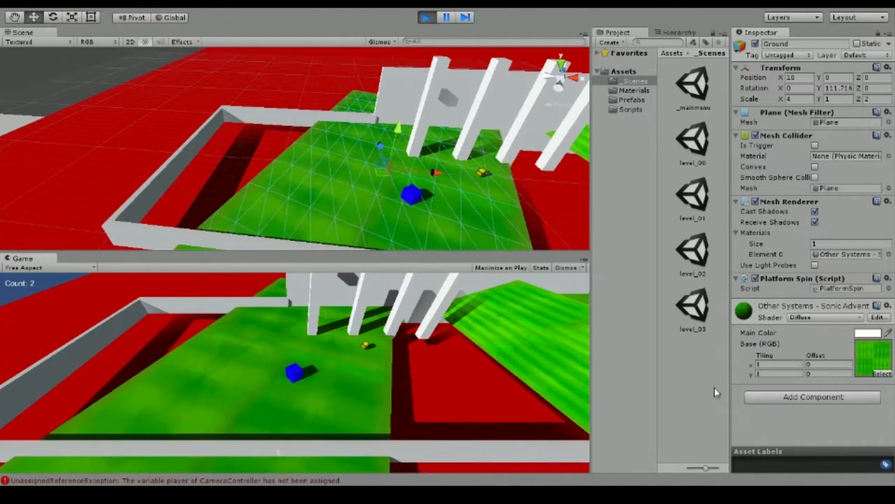
Step: Add the Rotator script to the low North Wall at the back of the start area
left_click(266, 111)
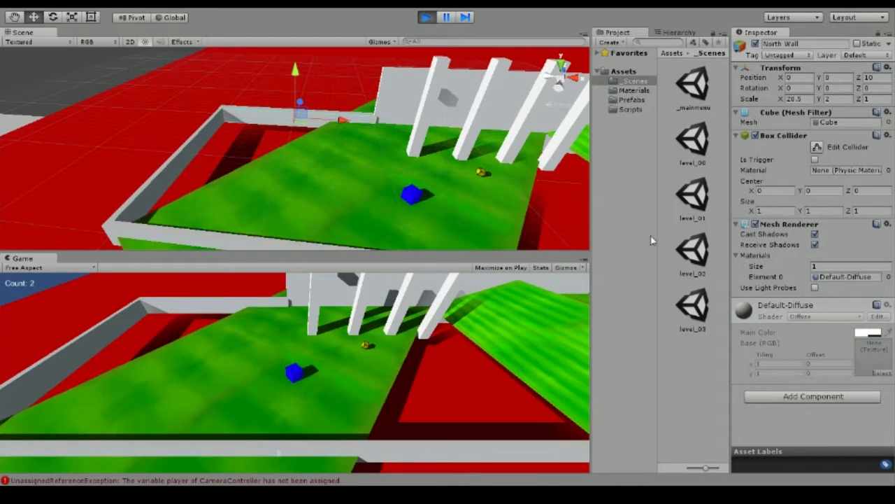
left_click(796, 396)
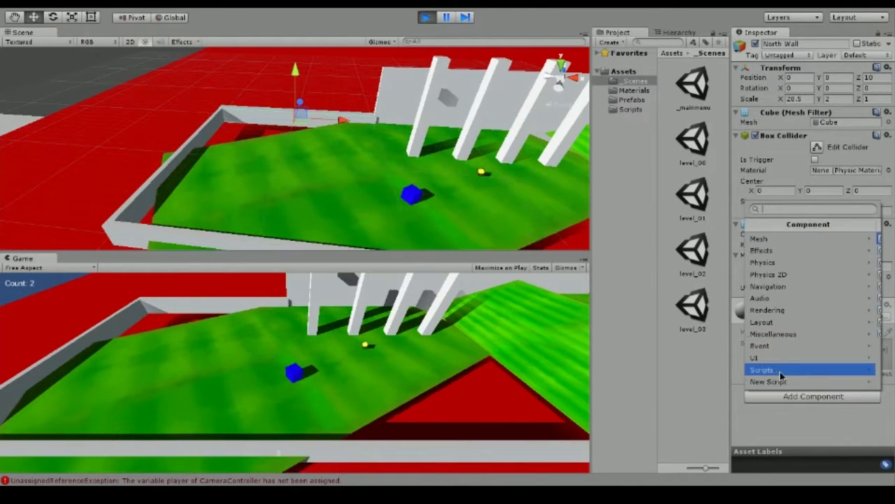
left_click(781, 372)
left_click(783, 316)
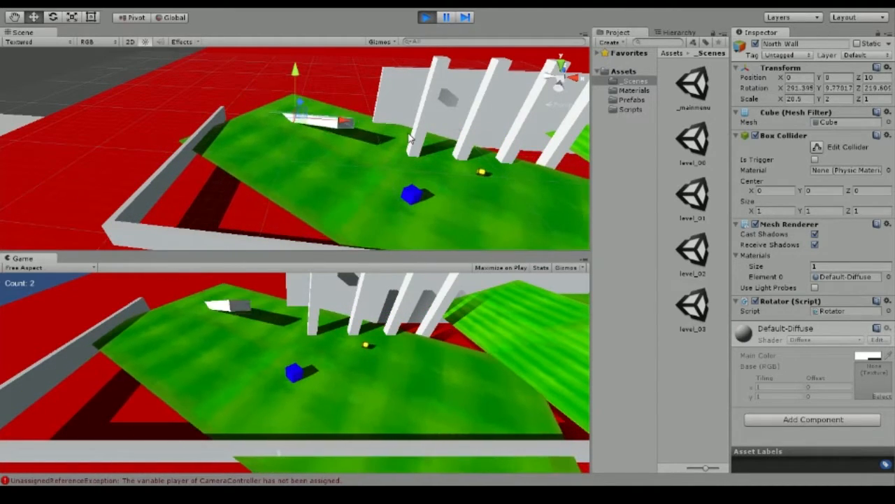
Step: Add the Rotator script to the tall North Wall behind the pillars
left_click(405, 102)
left_click(762, 396)
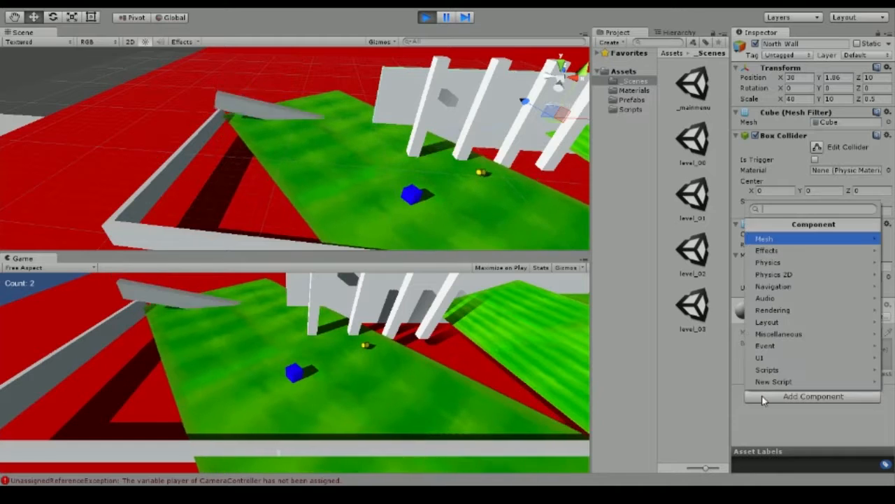
left_click(772, 363)
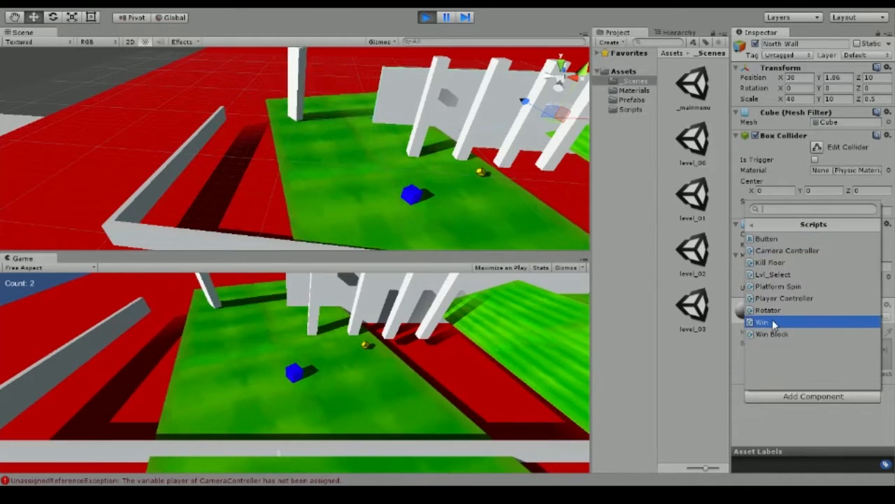
left_click(756, 310)
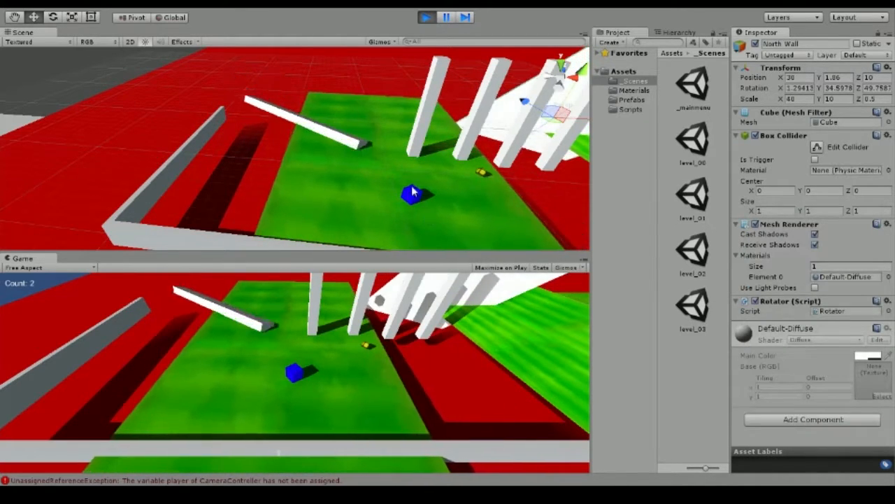
Step: Choose a script component to add to the large red KillFloor beneath the level
left_click(354, 188)
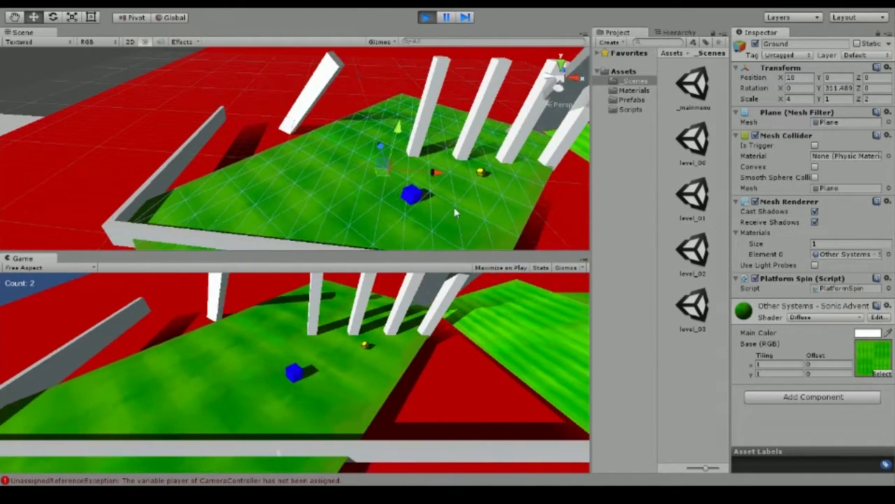
scroll(347, 193, "down", 10)
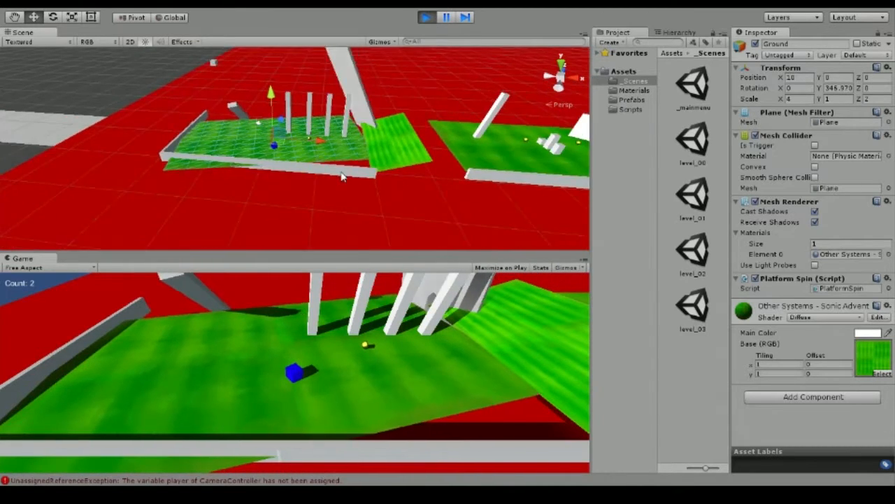
scroll(342, 176, "down", 10)
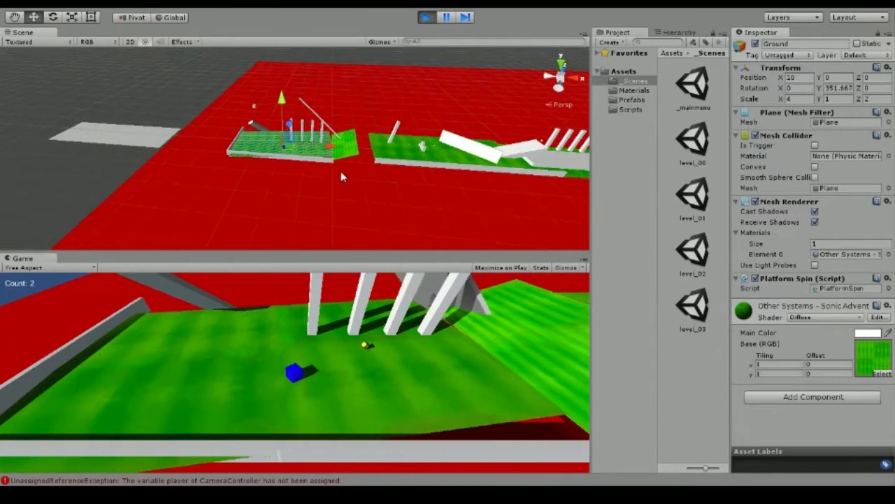
left_click(377, 179)
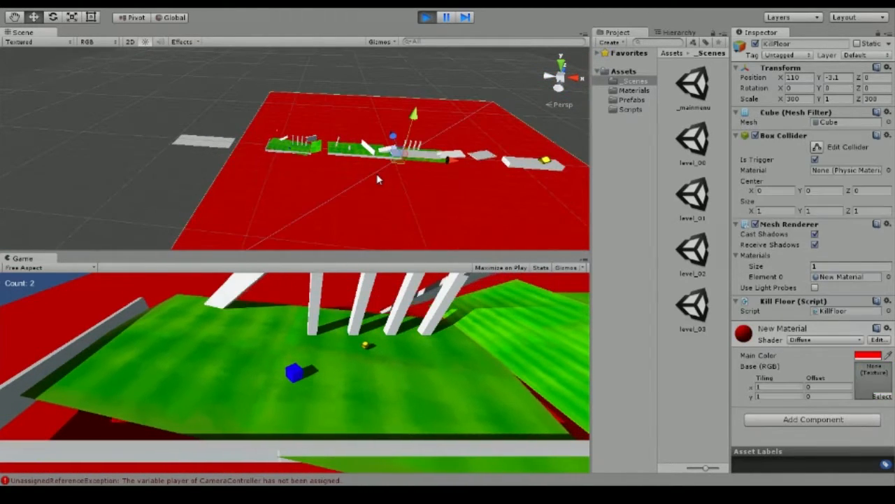
left_click(776, 419)
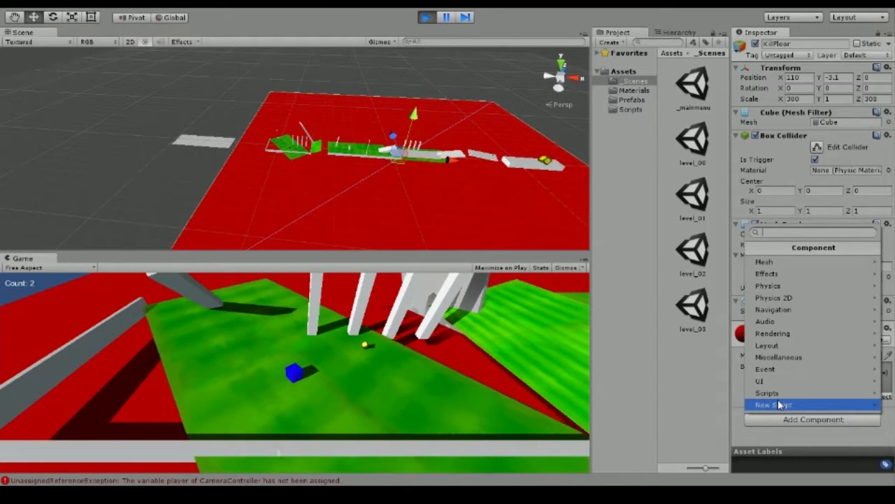
left_click(776, 393)
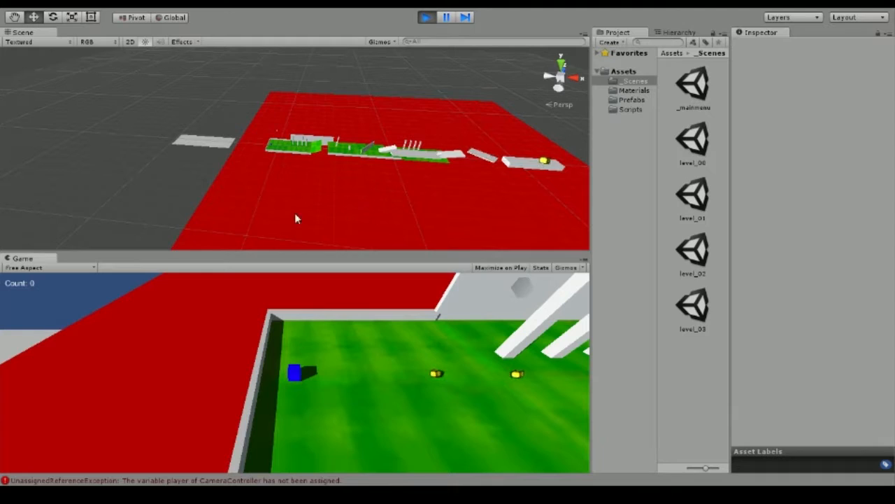
Step: Delete the West Wall at the open end of the start area behind the blue cube
middle_click_drag(296, 139, 399, 223)
scroll(400, 225, "up", 5)
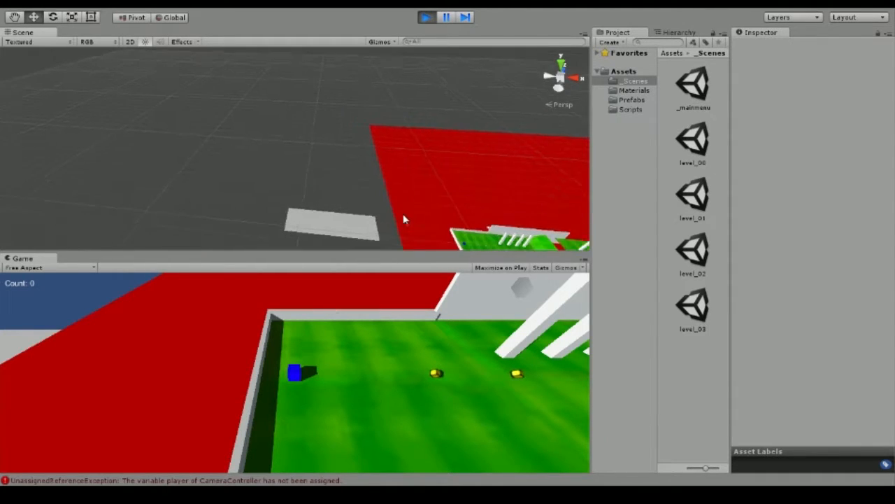
scroll(409, 205, "down", 4)
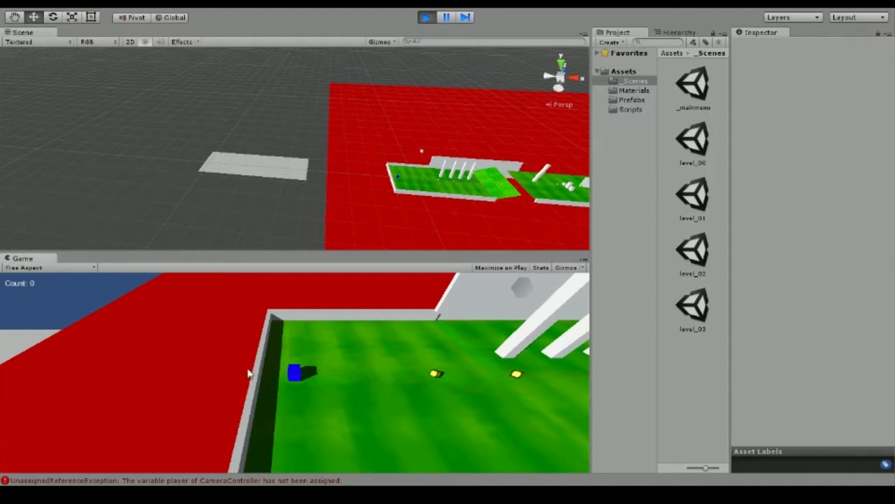
left_click(396, 180)
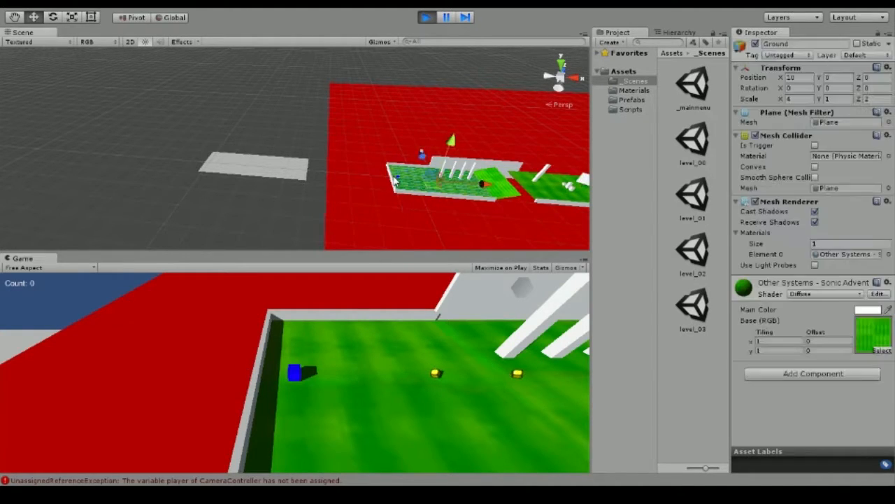
left_click(392, 180)
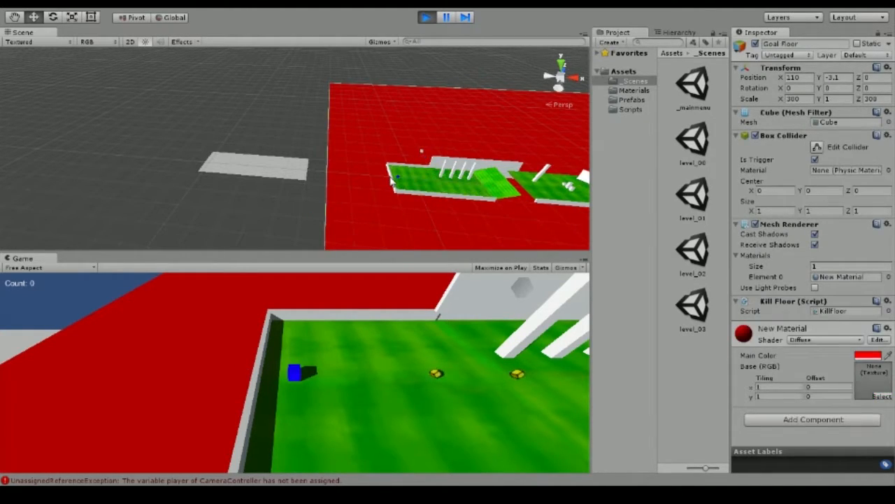
left_click(394, 180)
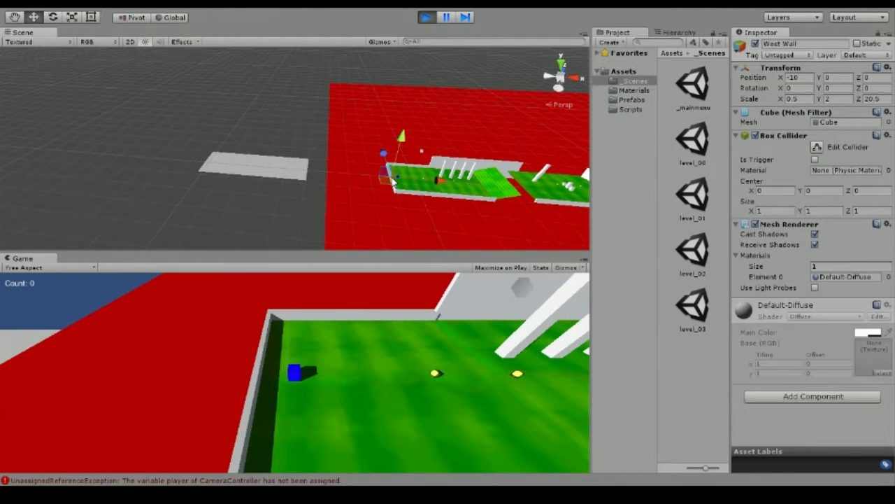
key("Delete")
Step: Move the red KillFloor down and away from the level to about X -41.9, Y -31.1
left_click(364, 193)
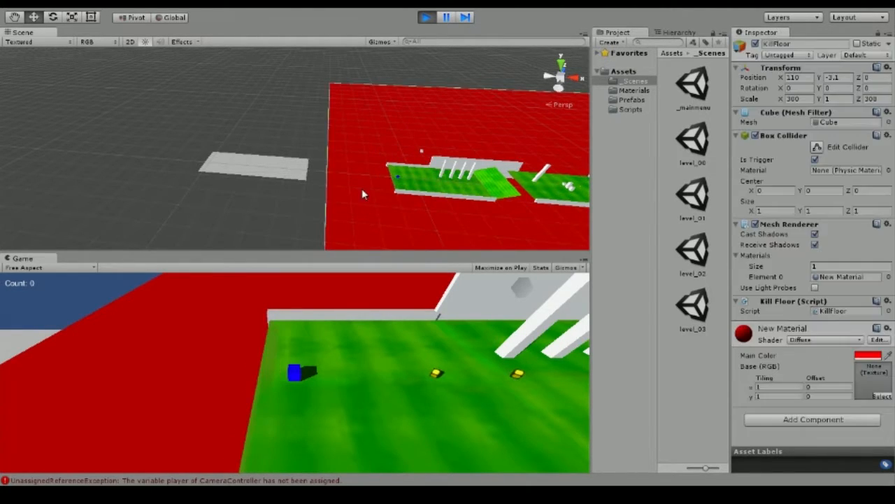
scroll(350, 189, "down", 5)
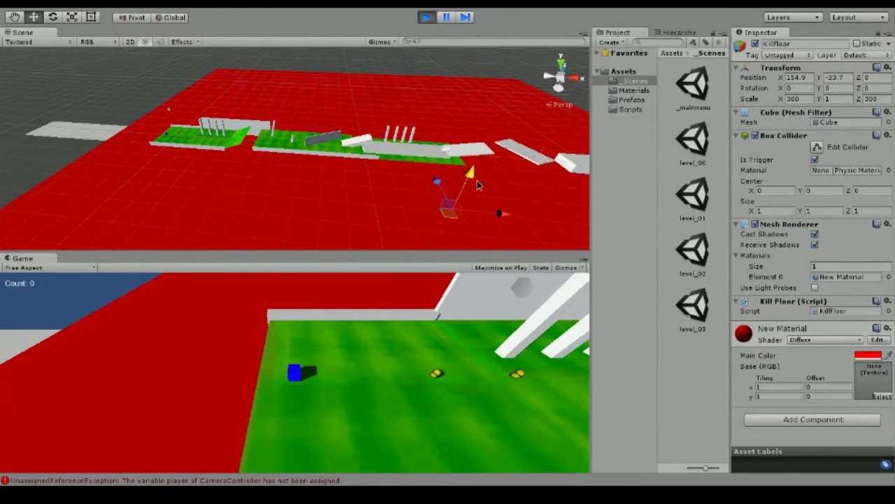
left_click_drag(460, 204, 135, 194)
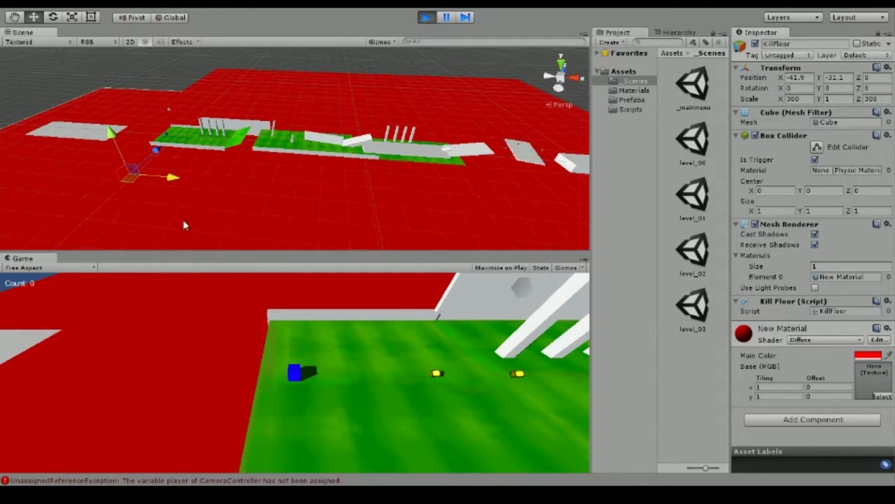
Step: Delete the displaced KillFloor, leaving only the Goal Floor beneath the level
key("ctrl+z")
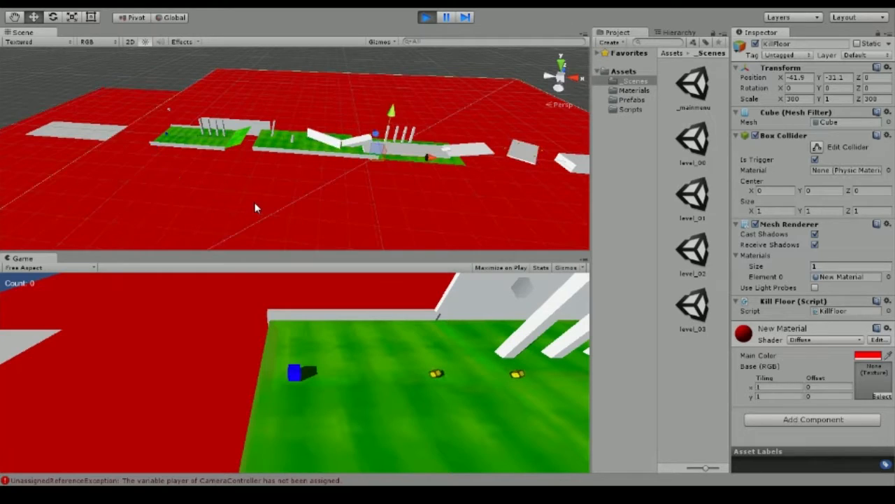
left_click(31, 157)
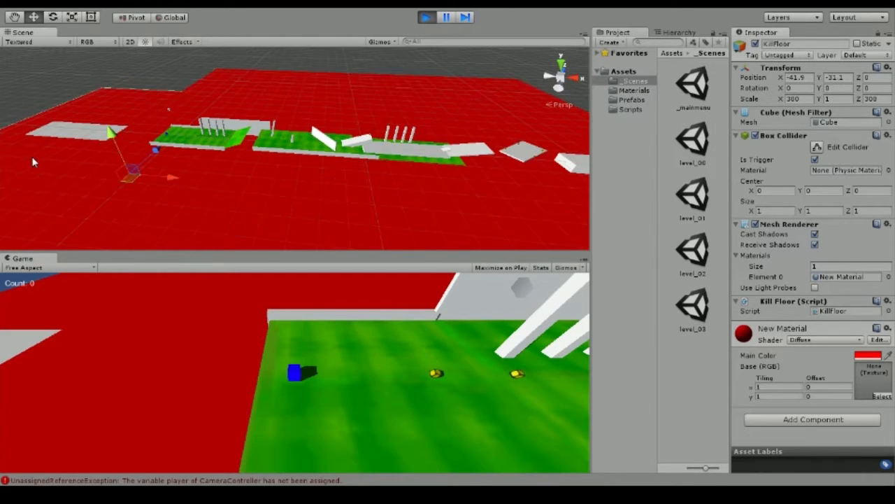
key("ctrl+z")
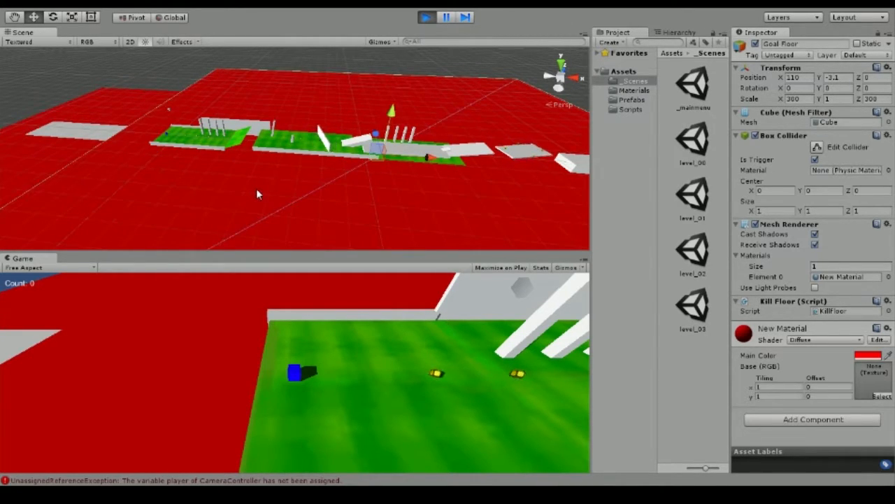
left_click(812, 419)
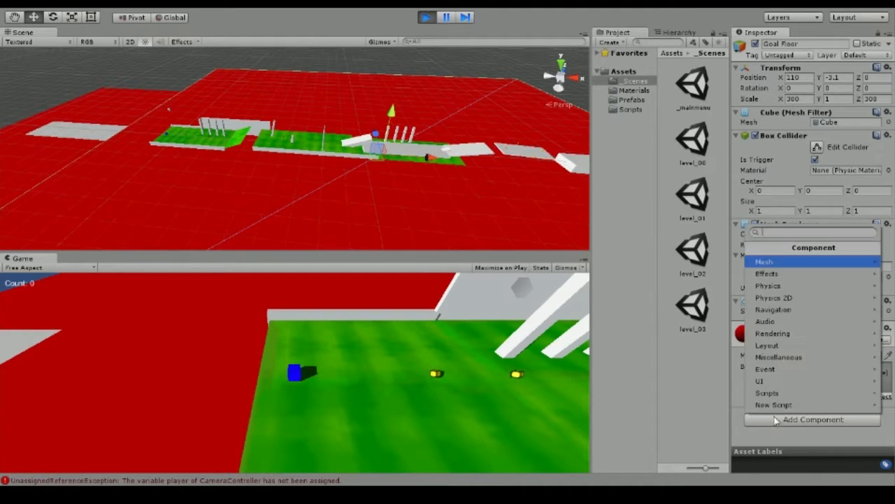
left_click(773, 442)
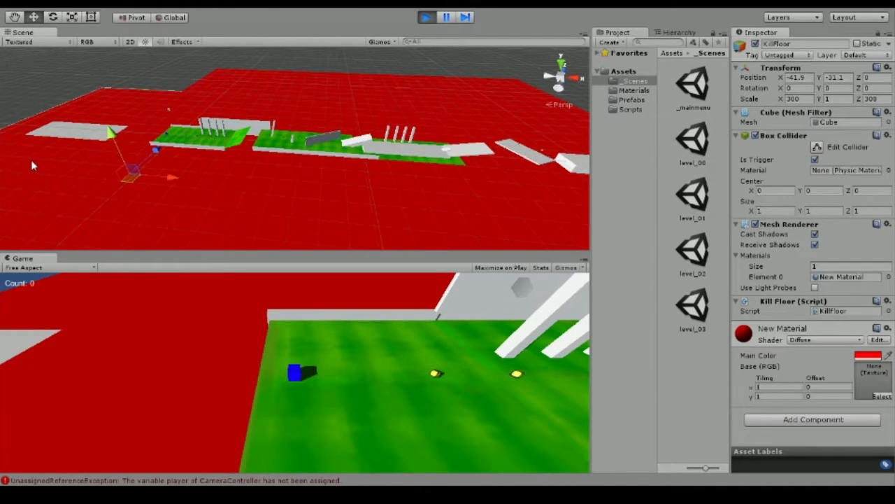
key("Delete")
Step: Move the Goal Floor along the X axis to 207, clear of the start area
left_click(156, 200)
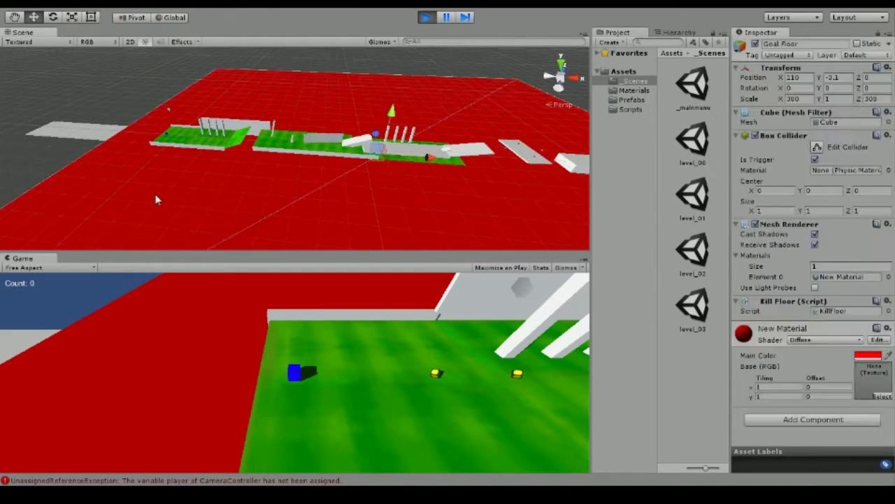
left_click_drag(431, 162, 627, 143)
Step: Roll the blue cube off the unwalled edge of the start area onto the hidden stone platform below
left_click(377, 373)
key("Left")
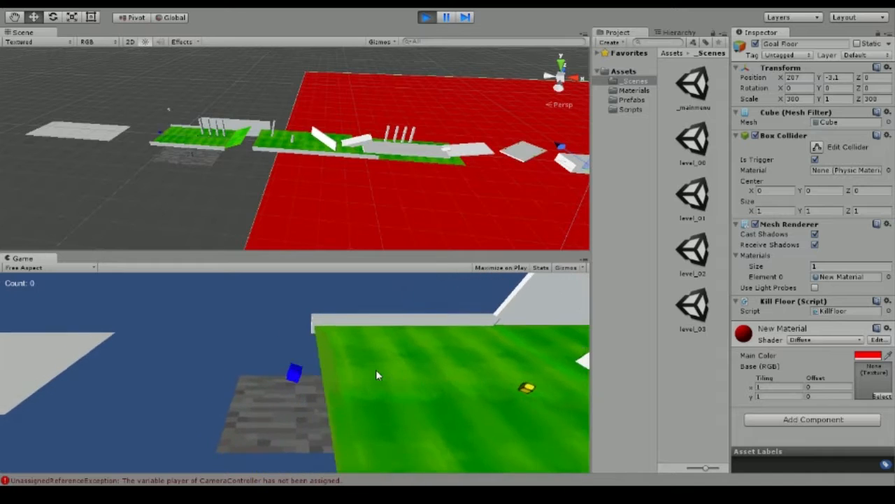
key("Right")
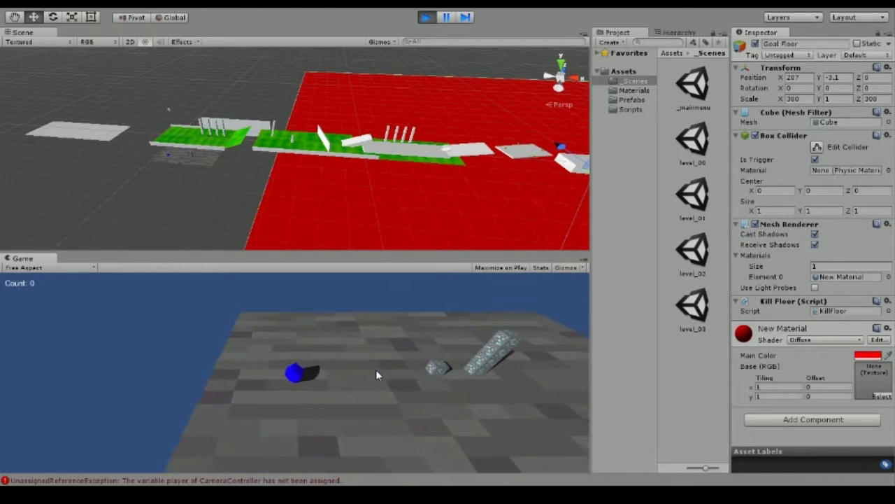
Step: Add the Rotator script to the red Goal Floor
middle_click_drag(461, 207, 375, 189)
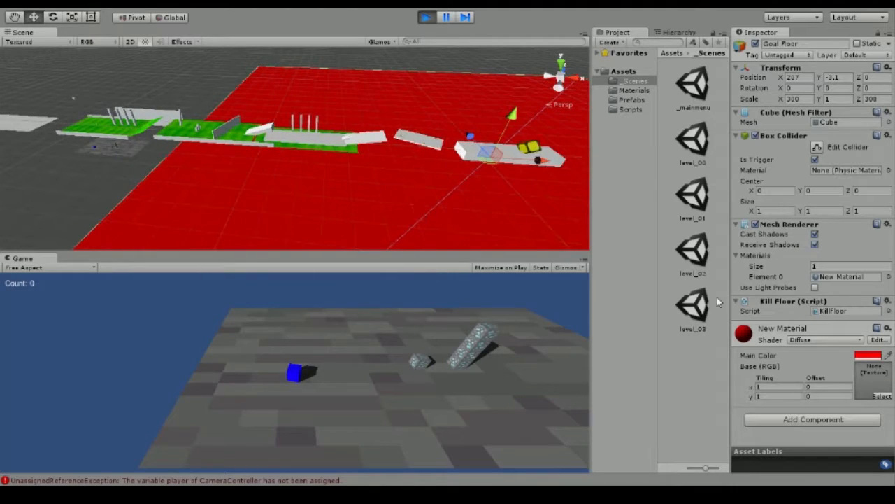
left_click(824, 420)
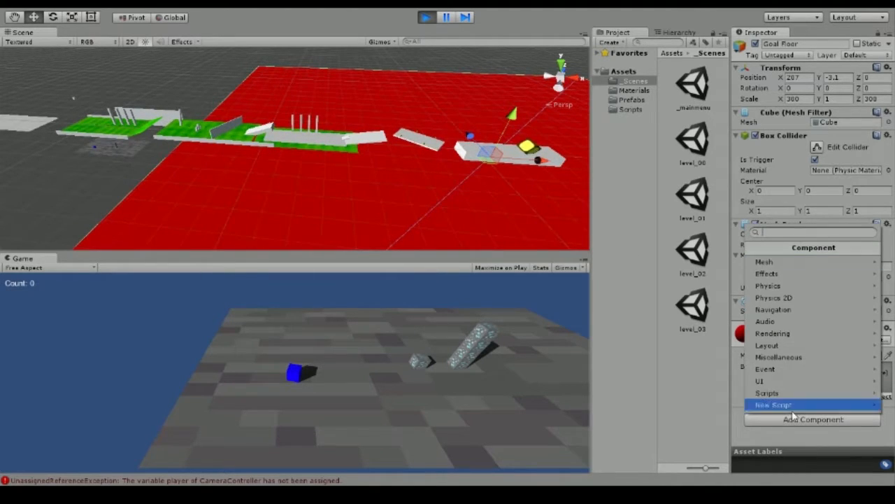
left_click(759, 396)
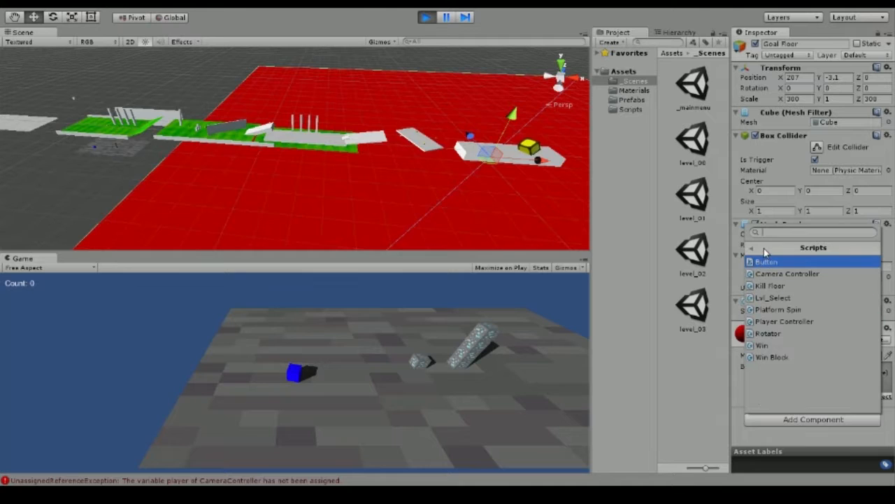
left_click(764, 335)
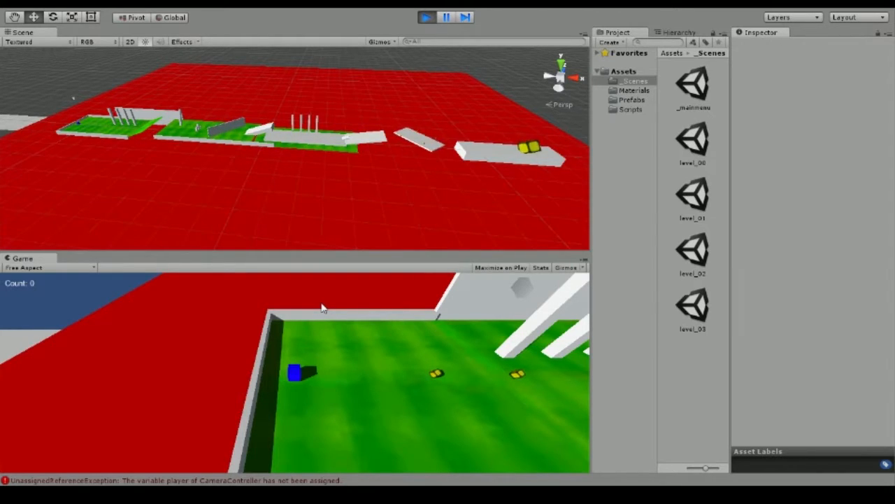
Step: Play the level by rolling the blue cube through the start area and collecting pickups around the small blocks on the second green platform
middle_click_drag(221, 213, 323, 182)
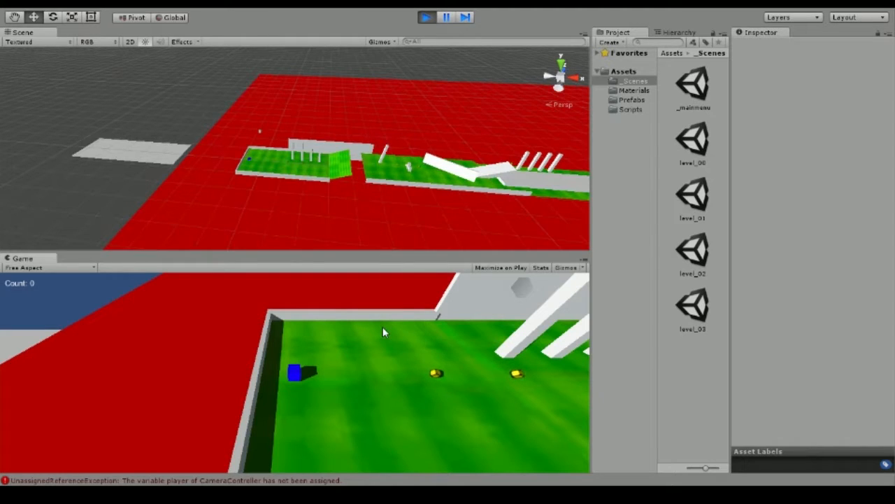
key("Right")
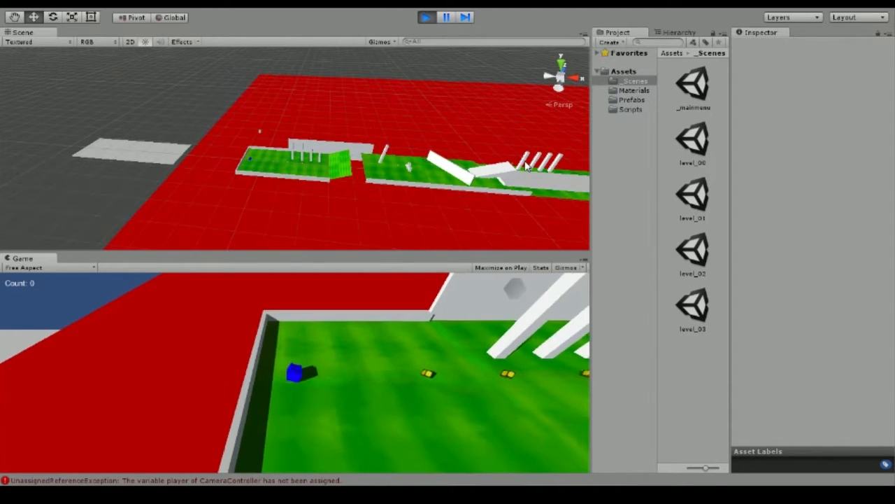
key("Right")
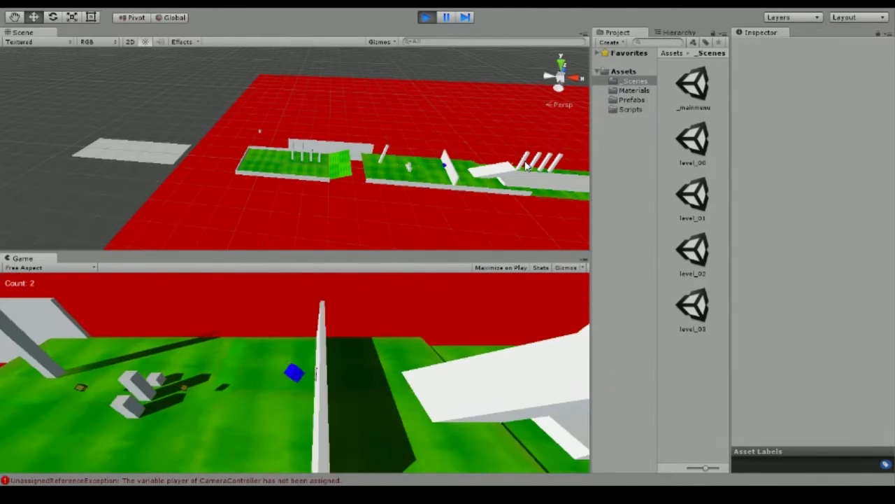
key("Left")
key("Down")
key("Left")
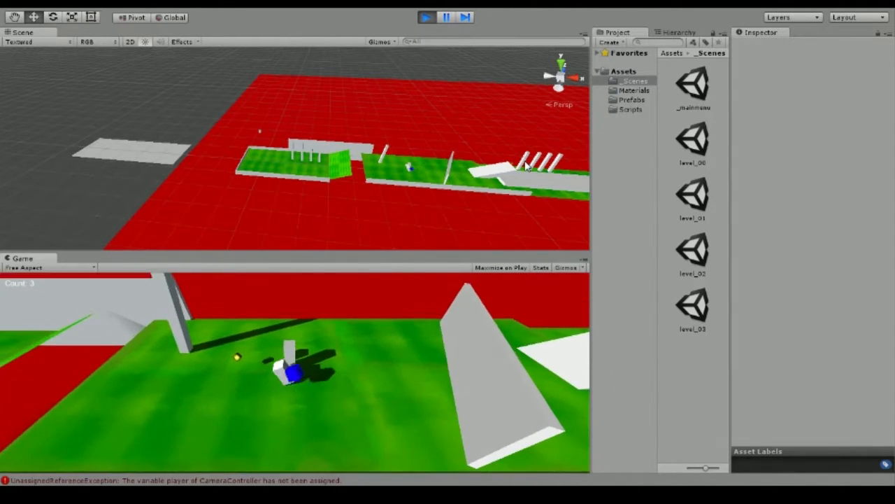
key("Down")
key("Right")
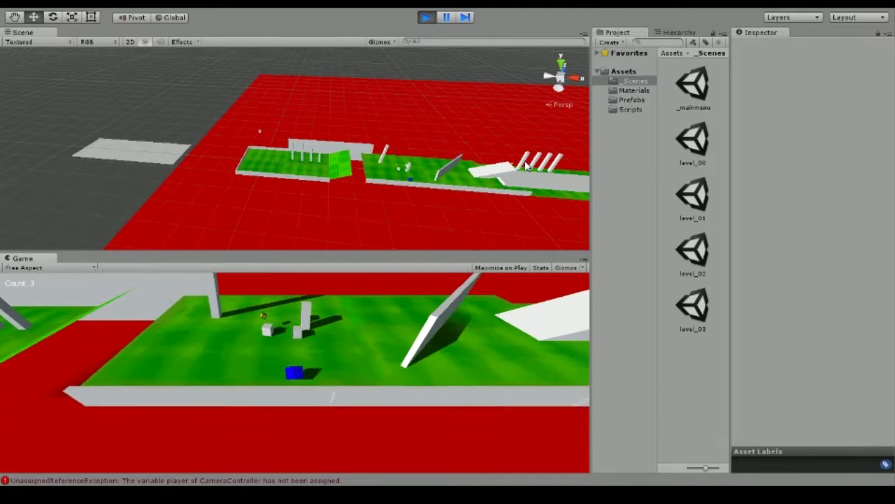
Step: Roll the blue cube past the spinning wall and over the white ramp onto the grey platform beside the pillars
key("Right")
key("Up")
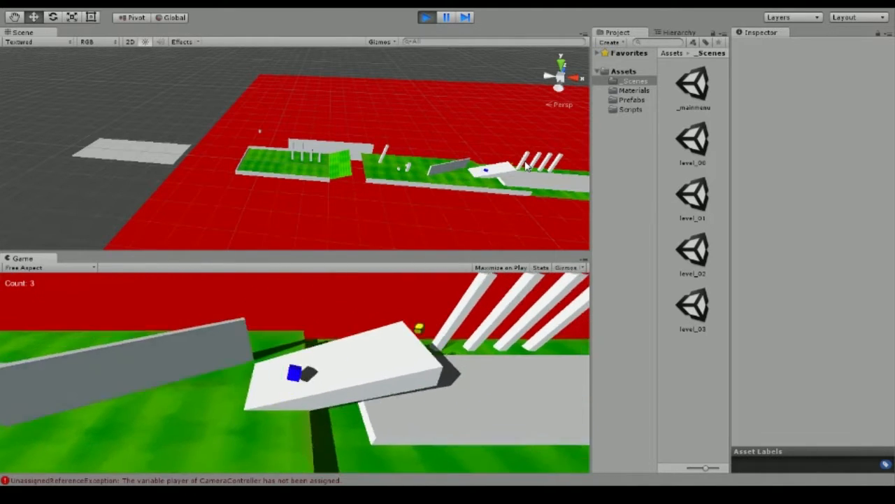
key("Down")
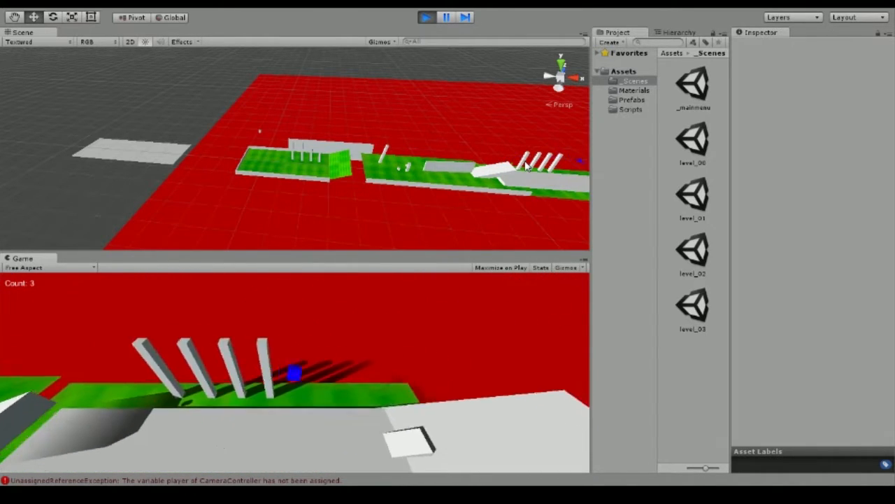
key("Left")
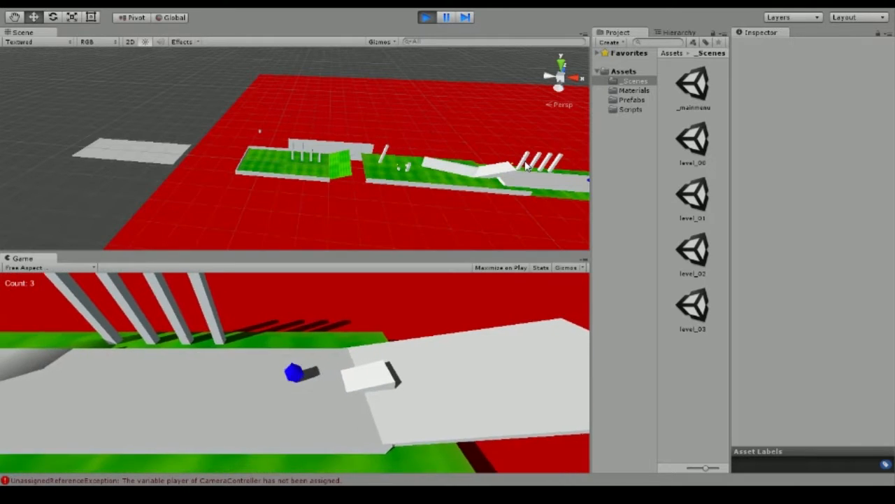
key("Down")
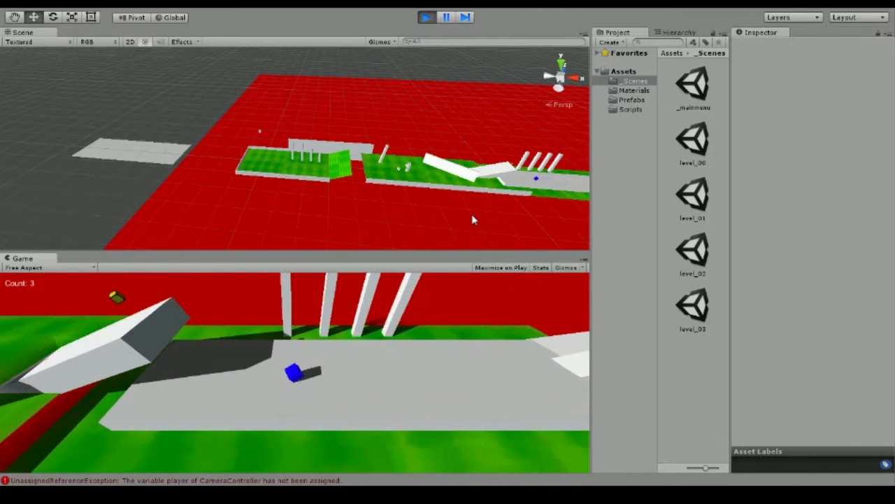
Step: Add the Rotator script to the grey North Wall platform beside the four pillars
key("Right")
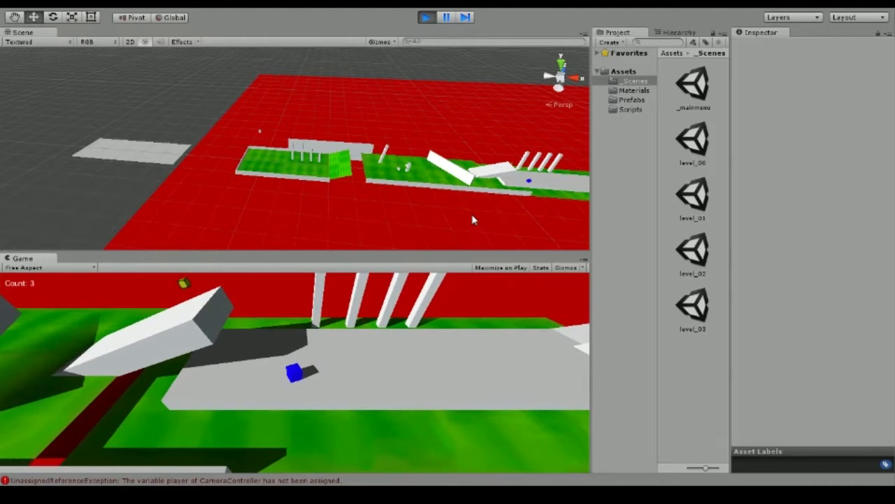
middle_click_drag(533, 204, 380, 198)
left_click(397, 174)
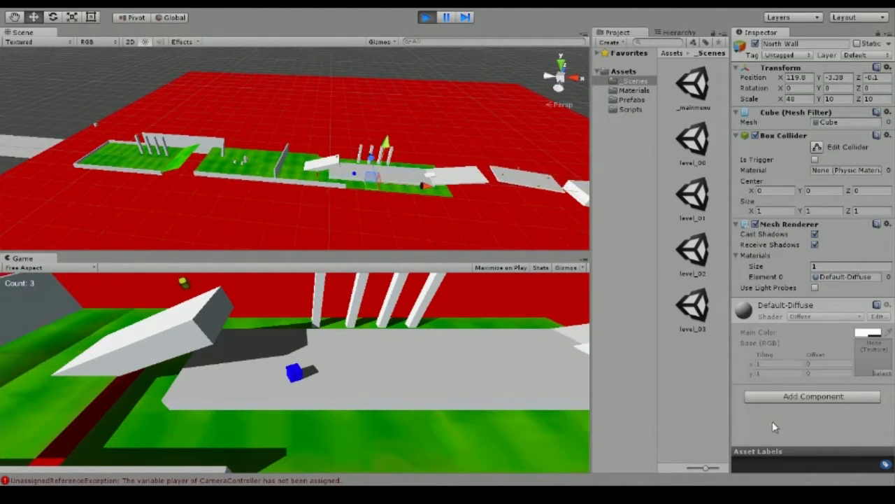
left_click(798, 397)
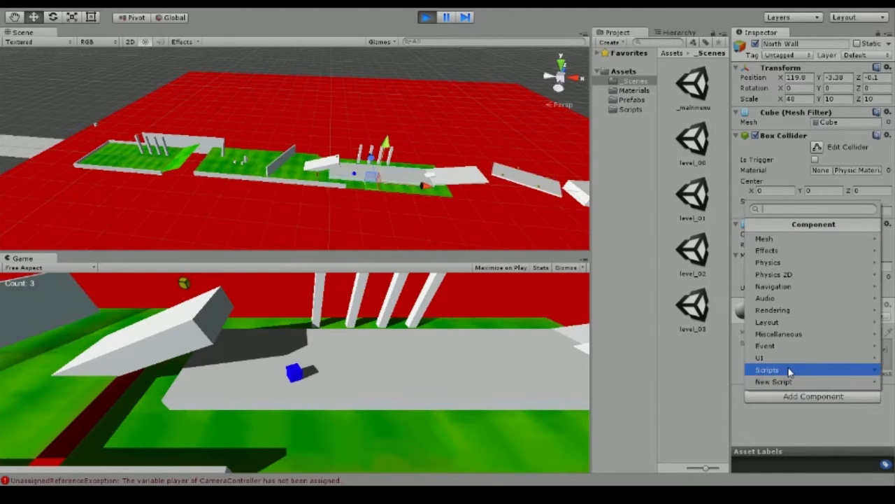
left_click(789, 371)
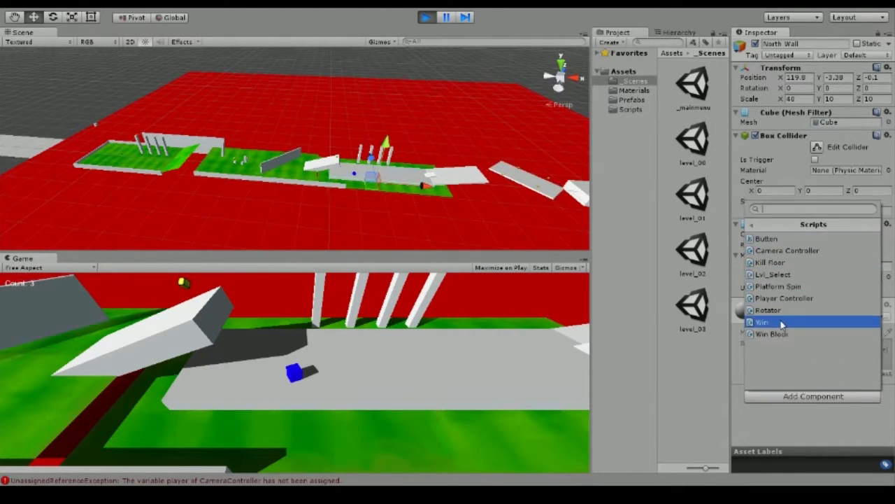
left_click(778, 310)
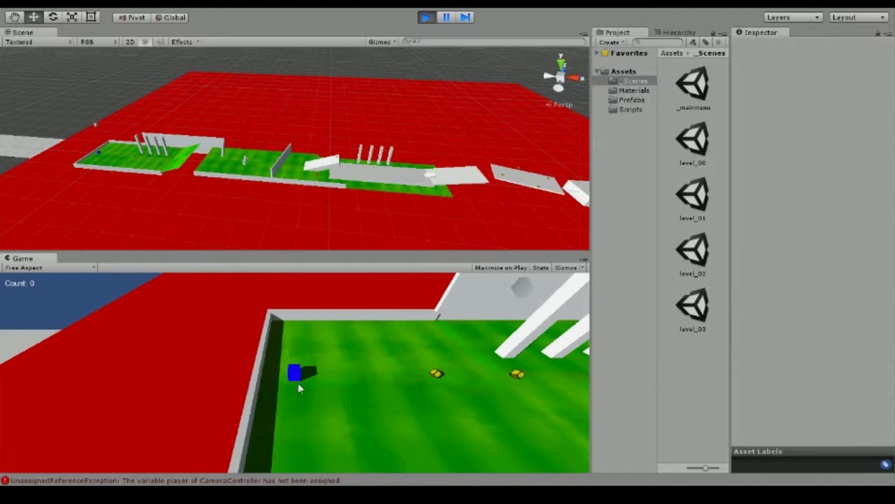
Step: Open the level_02 scene without saving the level_01 changes and start play mode
middle_click_drag(300, 204, 341, 206)
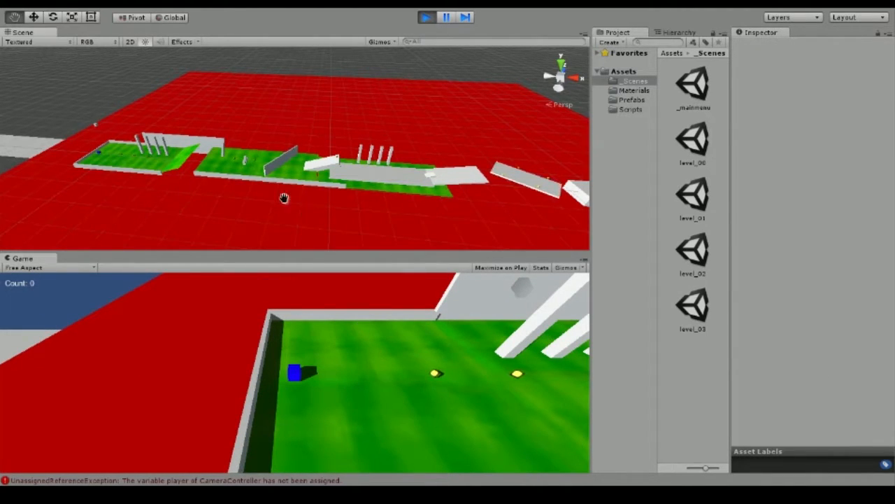
middle_click_drag(254, 142, 373, 194)
scroll(373, 193, "up", 6)
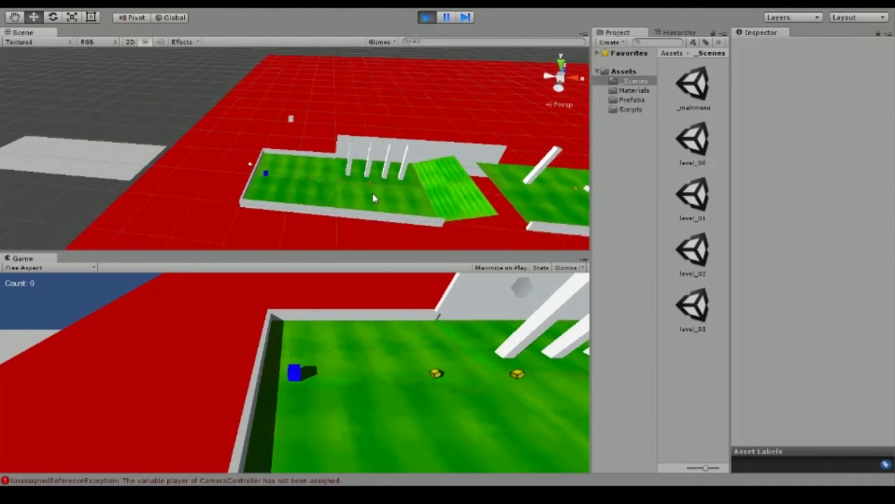
scroll(372, 192, "up", 6)
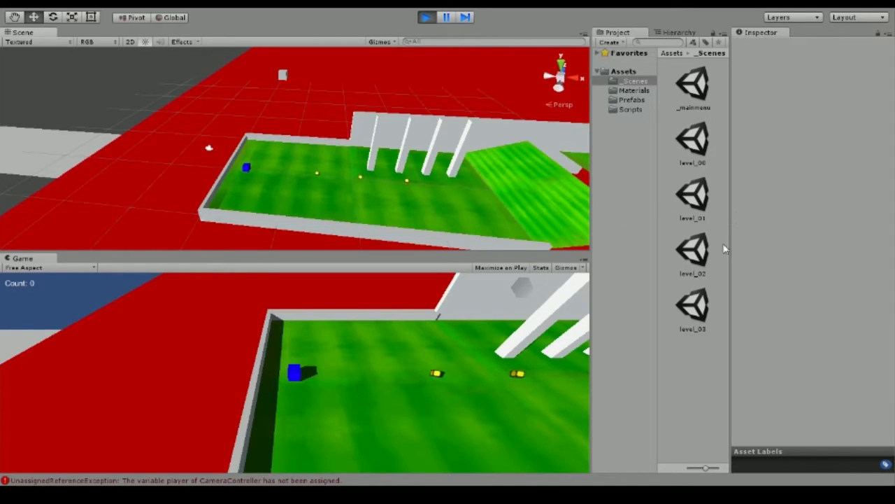
double_click(693, 271)
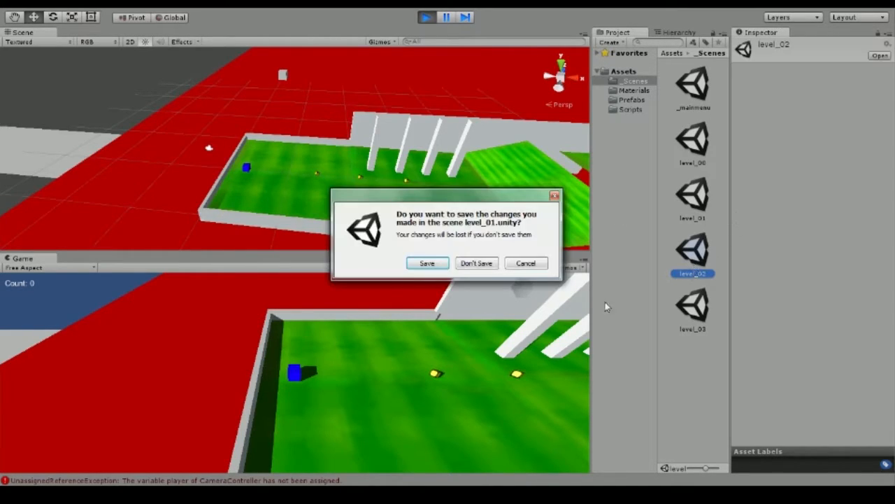
left_click(479, 264)
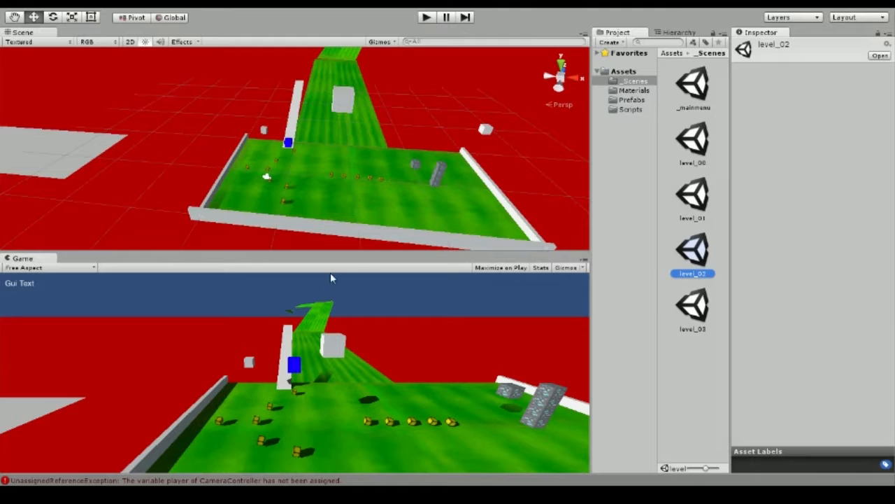
left_click(423, 20)
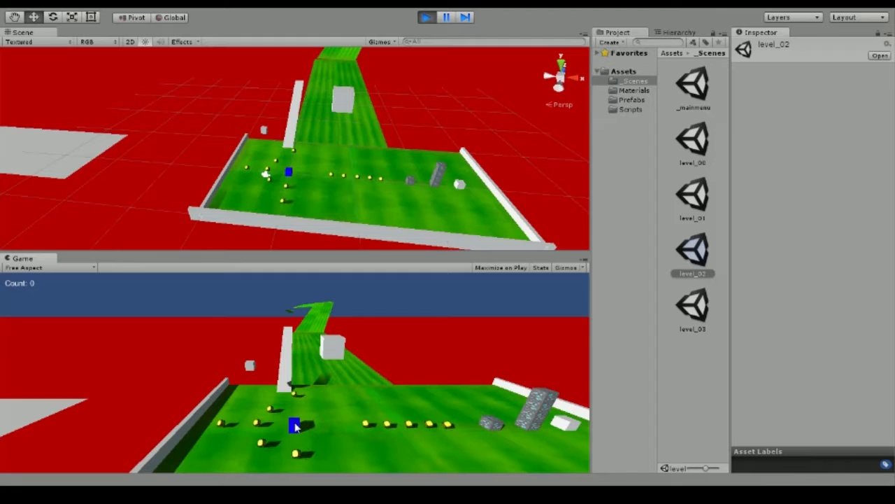
Step: Select the blue Player cube and examine the Speed setting of its Player Controller script
left_click(289, 173)
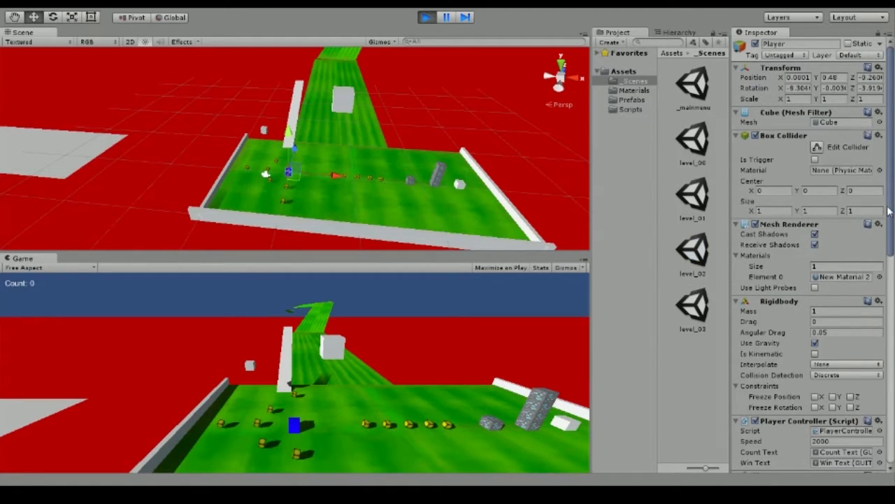
scroll(889, 211, "down", 4)
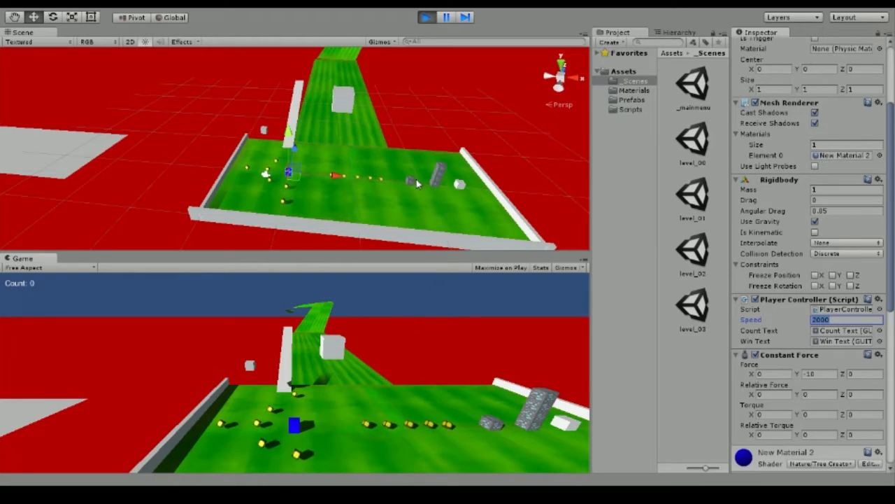
scroll(413, 193, "down", 2)
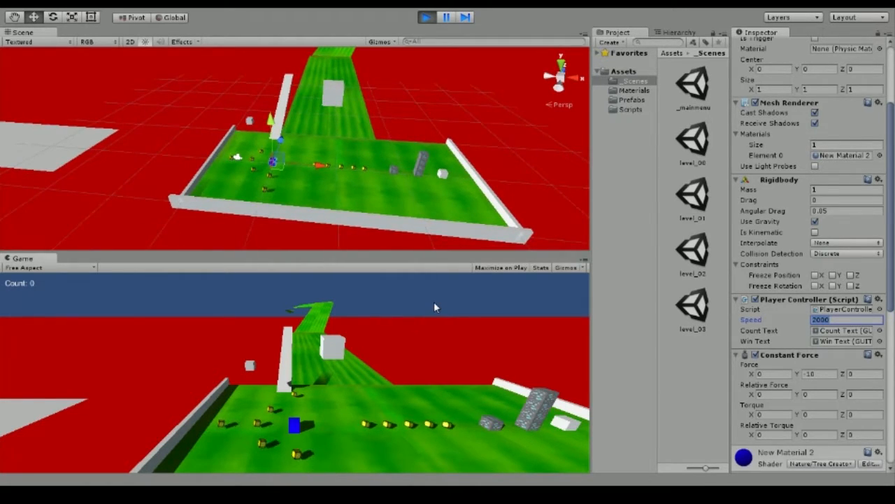
Step: Roll the blue cube from the start area up the green ramp toward the large white block
key("Up")
key("Right")
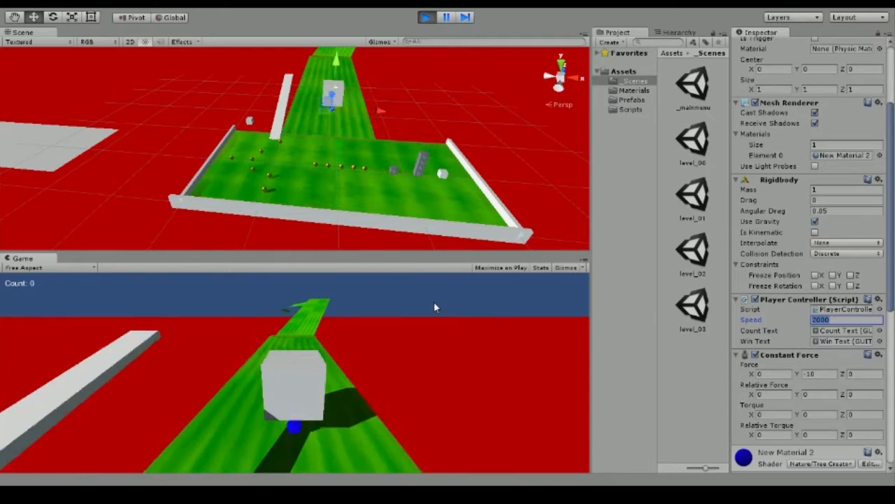
key("Up")
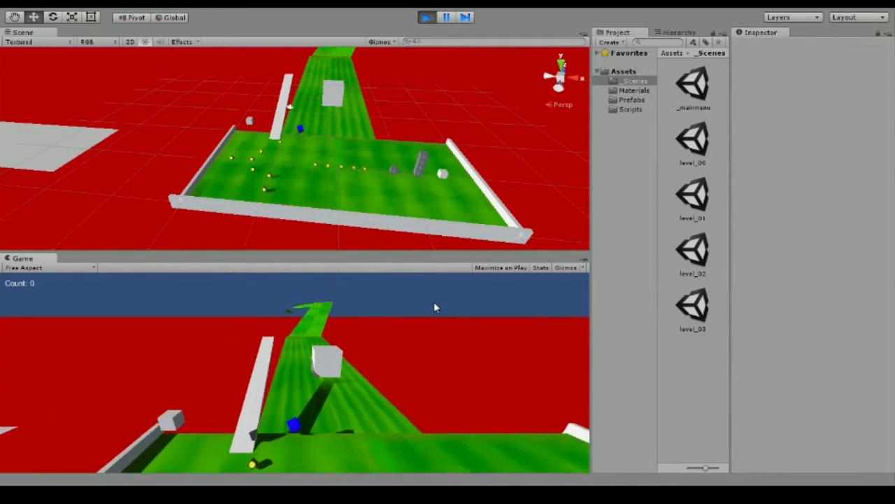
Step: Roll the blue cube past the large white block and across the successive green ramps toward the red block
key("Up")
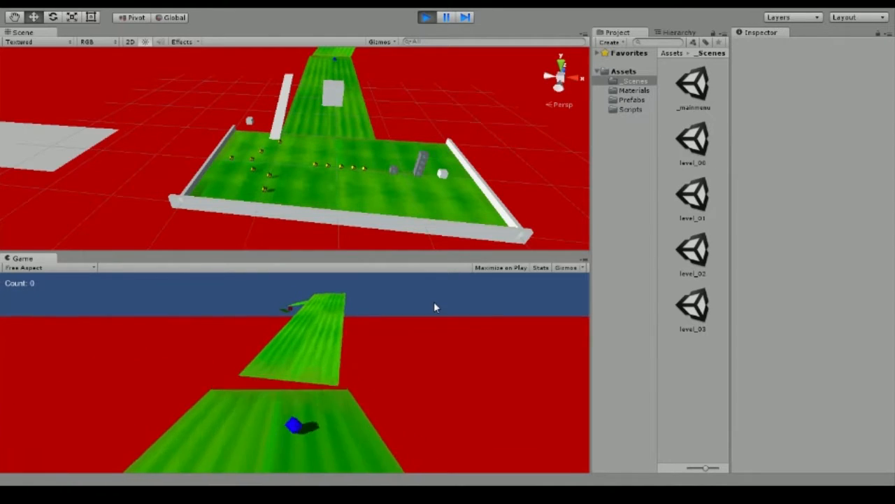
key("Up")
key("Right")
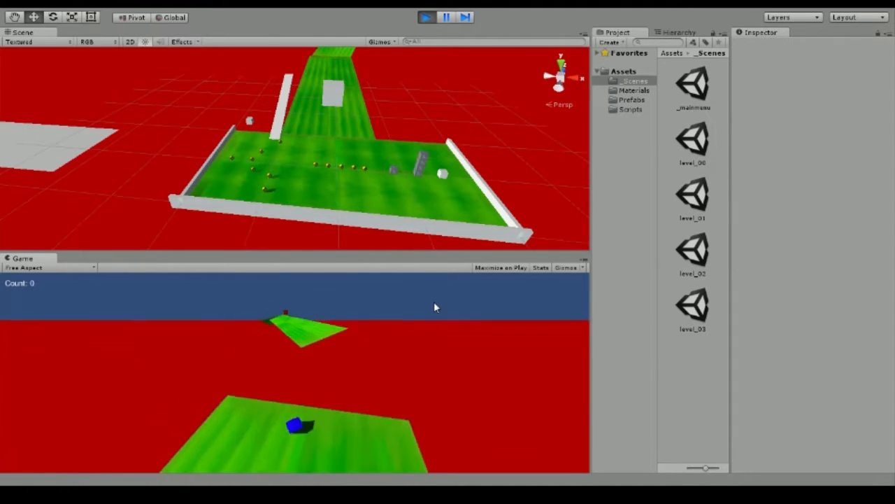
key("Up")
key("Left")
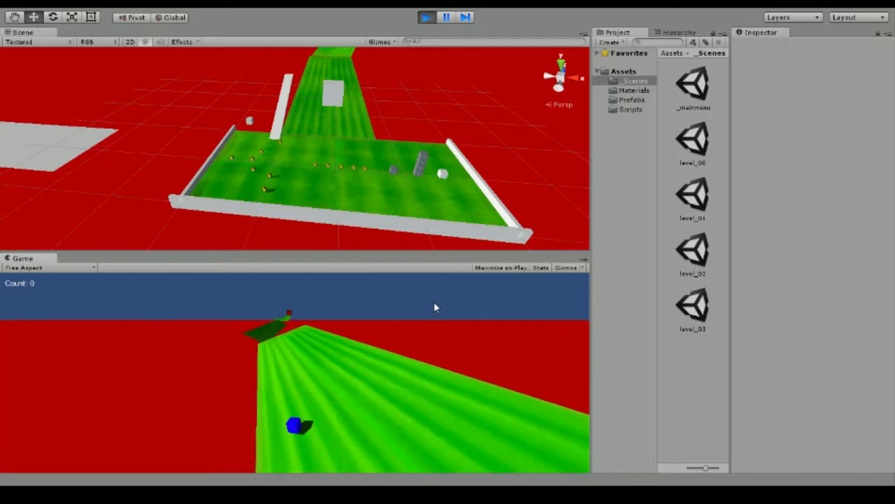
key("Up")
key("Left")
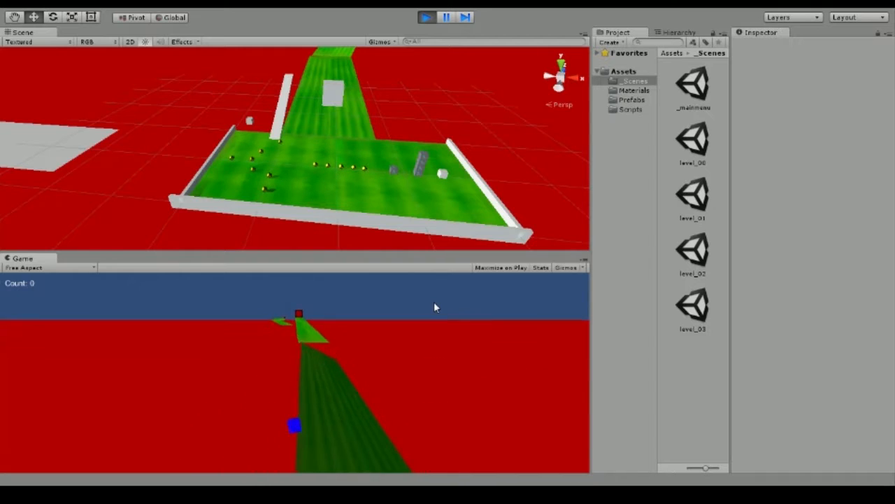
key("Up")
key("Left")
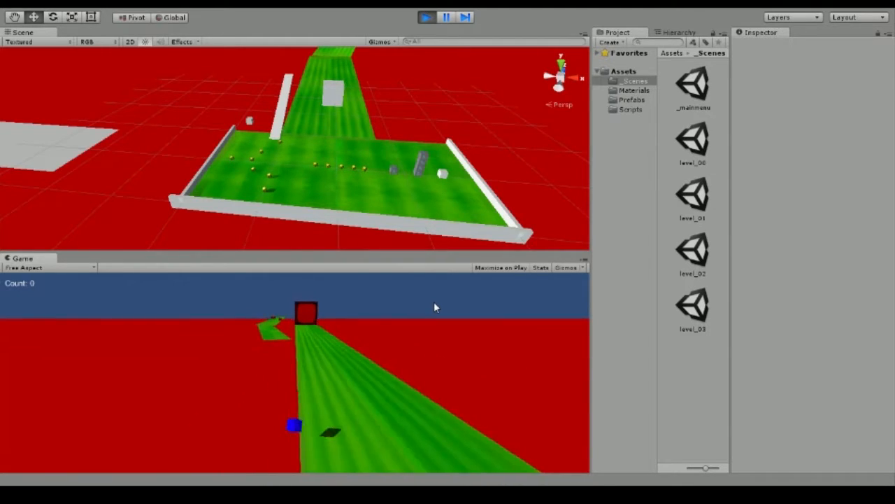
Step: Roll the blue cube down the long green slope past the red block and off the platform's edge
key("Up")
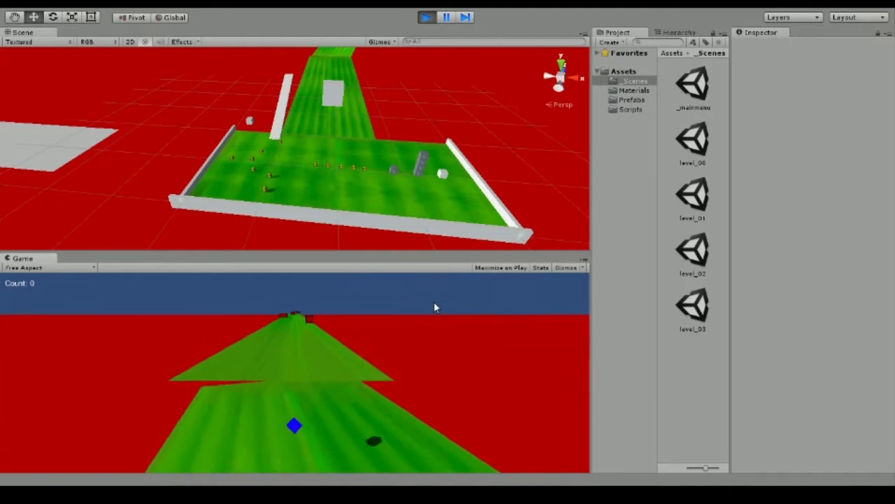
key("Right")
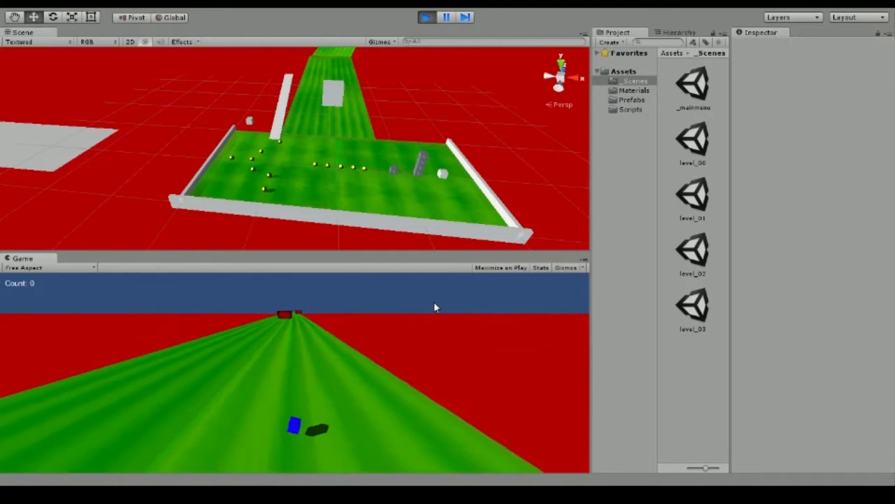
key("Left")
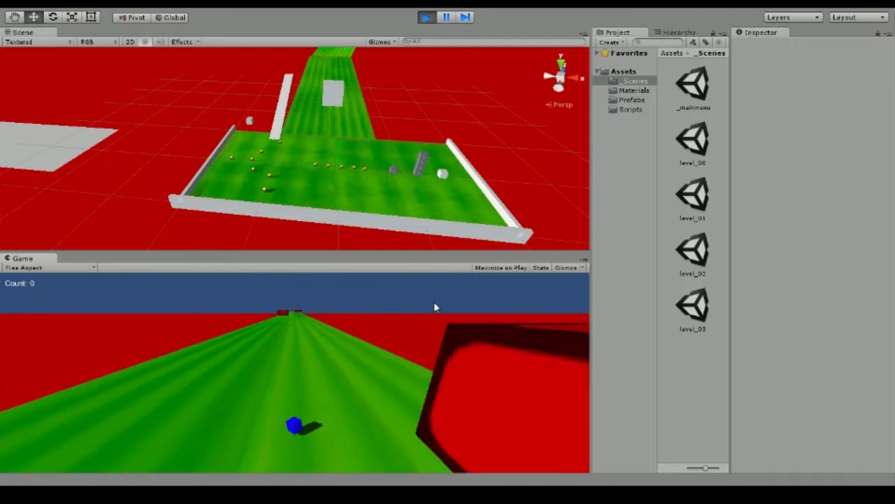
key("Left")
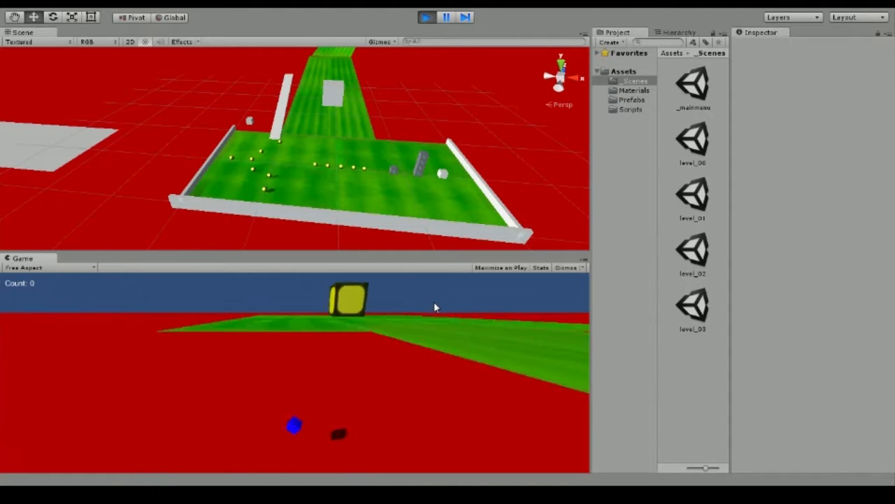
key("Down")
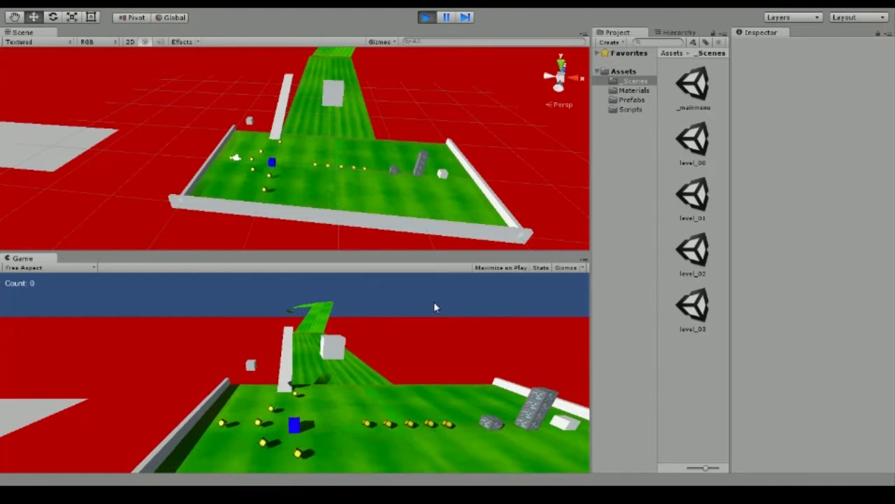
Step: Roll the blue cube around the level_02 start area, collecting pickups and knocking over the stack of stone blocks
key("Up")
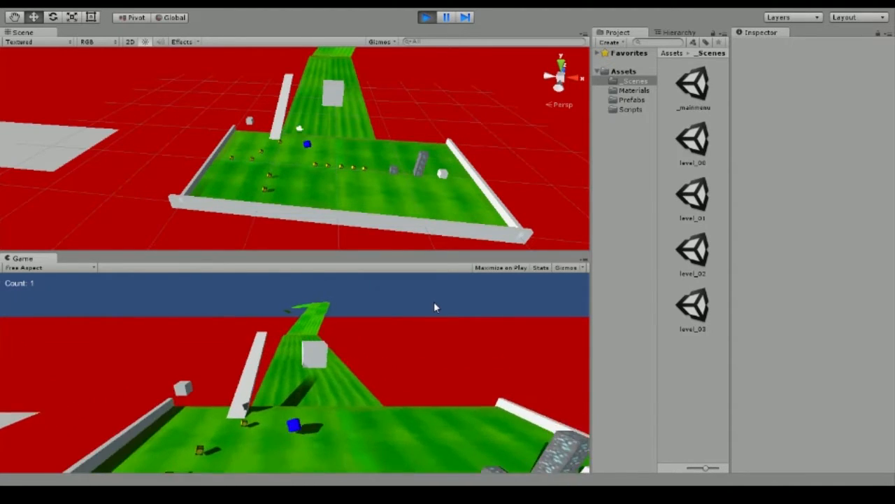
key("Right")
key("Up")
key("Left")
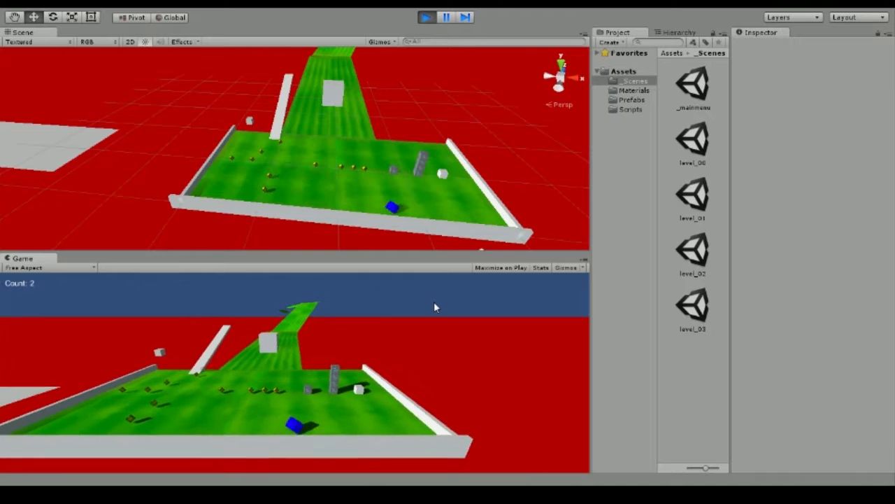
key("Right")
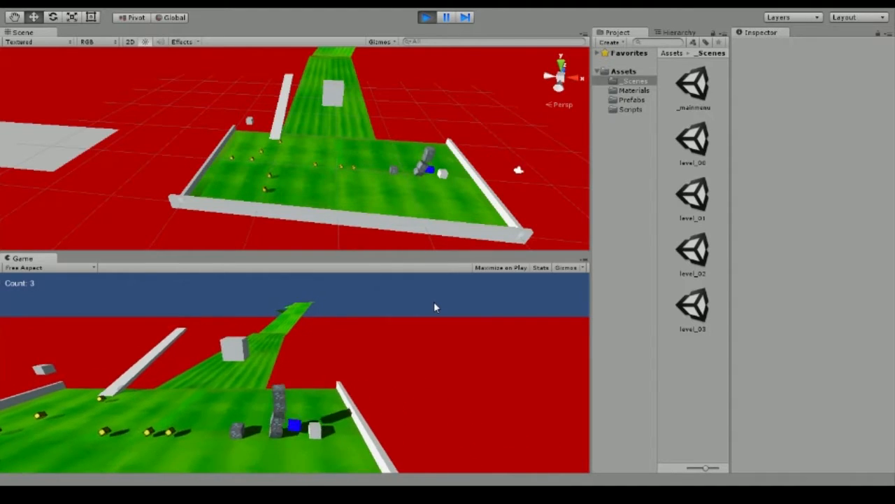
key("Right")
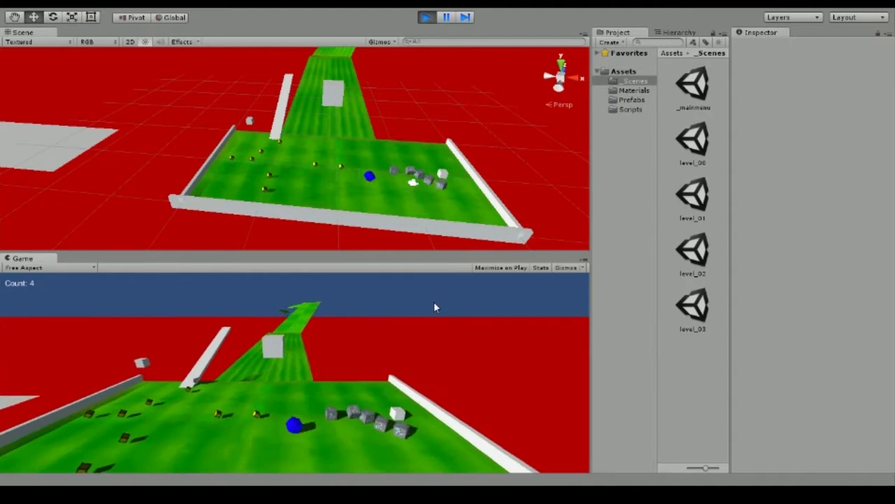
key("Left")
key("Down")
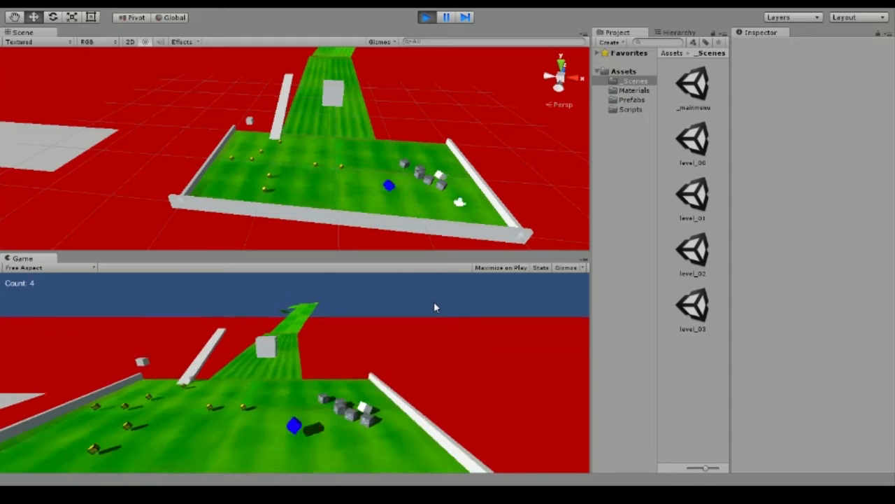
Step: Roll the blue cube up the green ramp beside the large white block and off the track
key("Up")
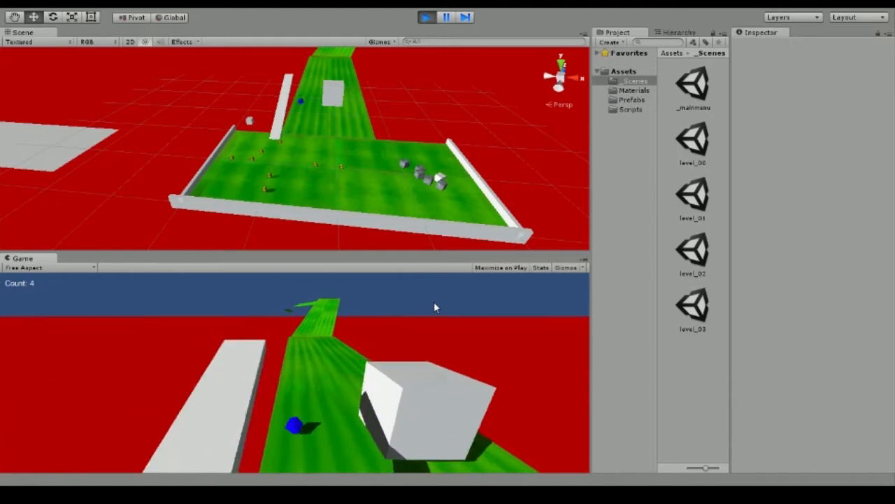
key("Right")
key("Left")
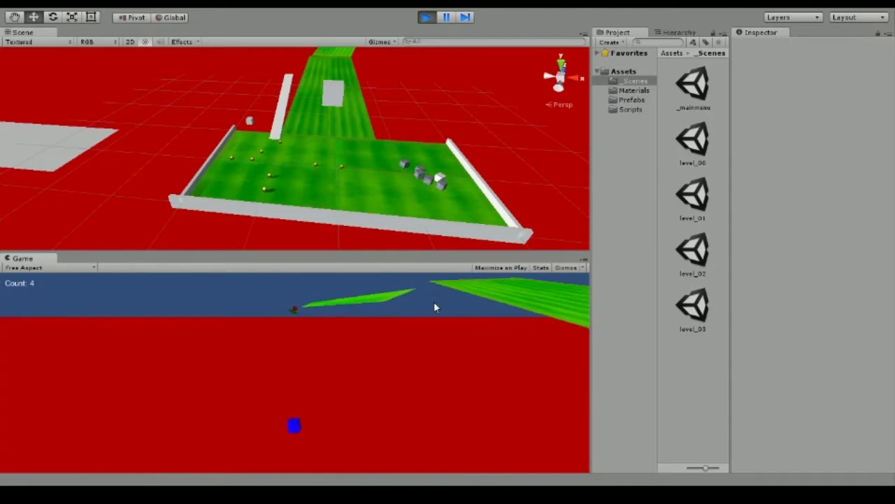
Step: Open the level_03 scene without saving the level_02 changes and bring its blue cube to the middle of the scene view
double_click(704, 319)
left_click(477, 264)
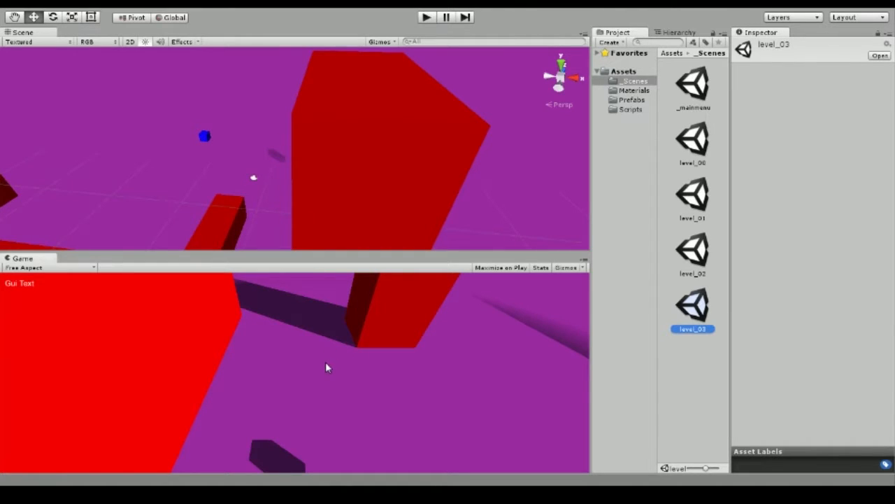
middle_click_drag(281, 135, 417, 155)
middle_click_drag(366, 182, 391, 146)
left_click_drag(391, 148, 423, 168, "alt")
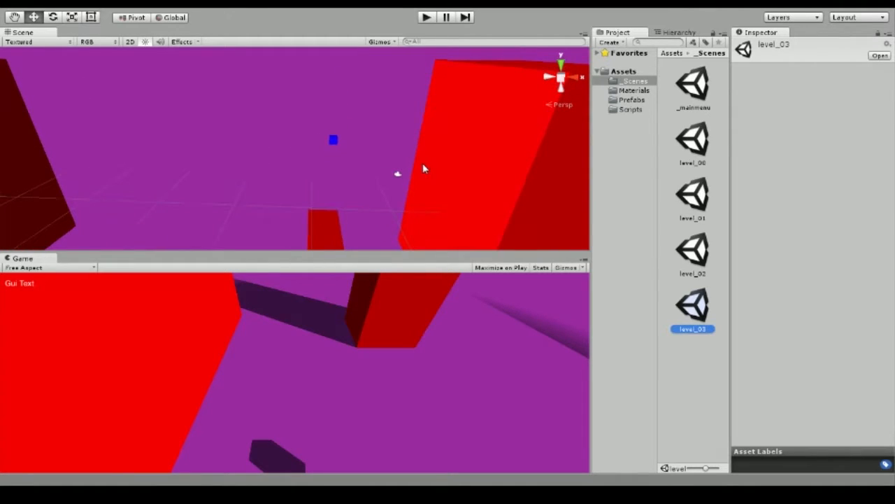
Step: Play-test level_03 and examine its layout of red blocks in the scene view while the blue cube falls
left_click(426, 17)
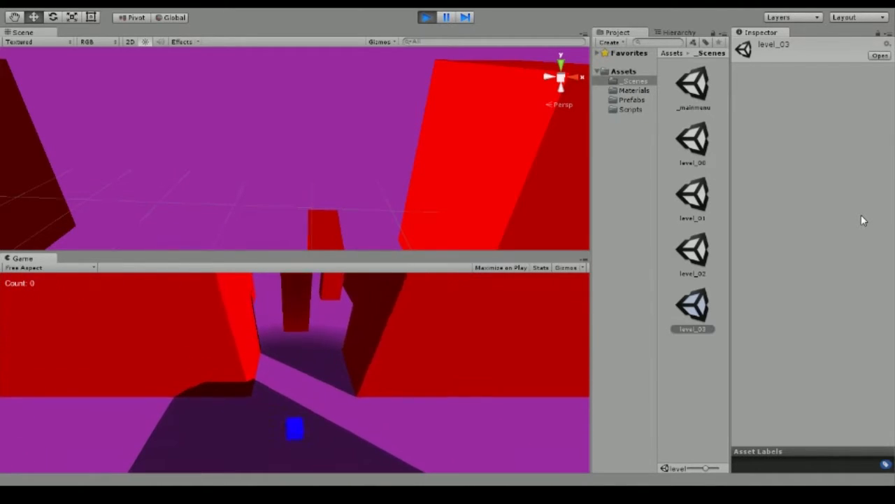
mouse_move(364, 182)
middle_mouse_down()
mouse_move(356, 124)
mouse_move(422, 32)
middle_mouse_up()
middle_click_drag(301, 212, 411, 110)
left_click(411, 110)
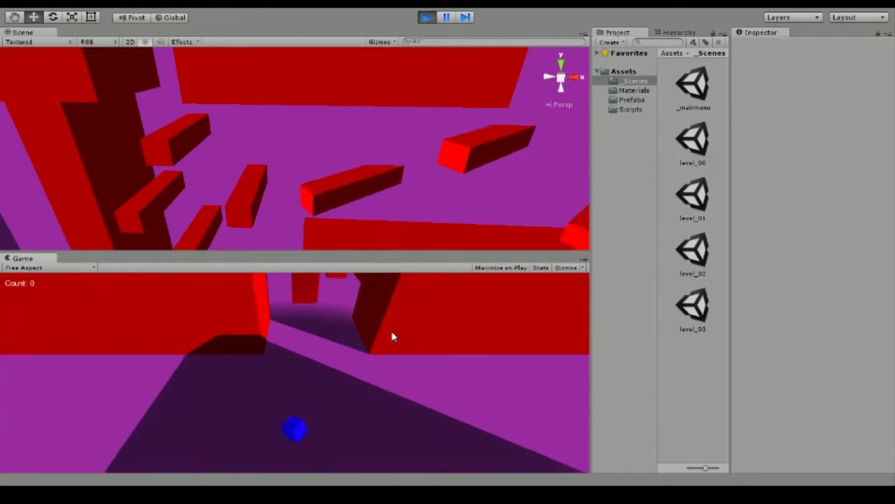
middle_click_drag(297, 143, 321, 107)
left_click_drag(322, 107, 382, 253, "alt")
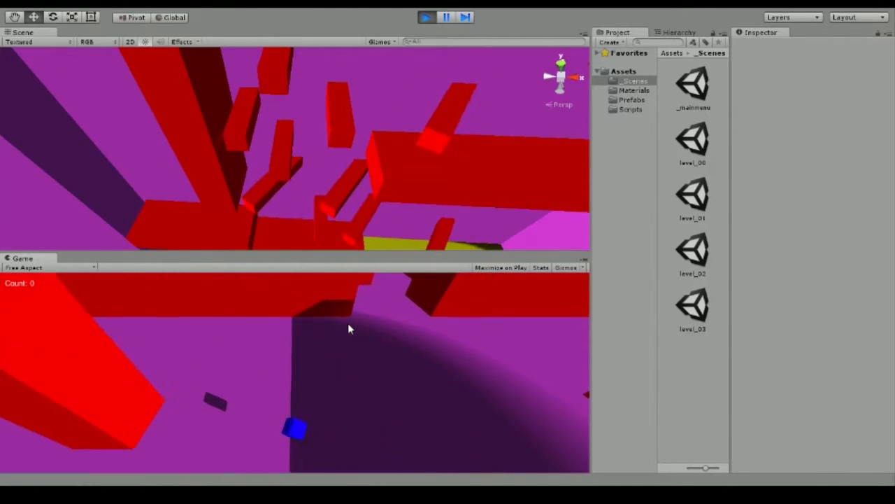
scroll(322, 141, "down", 10)
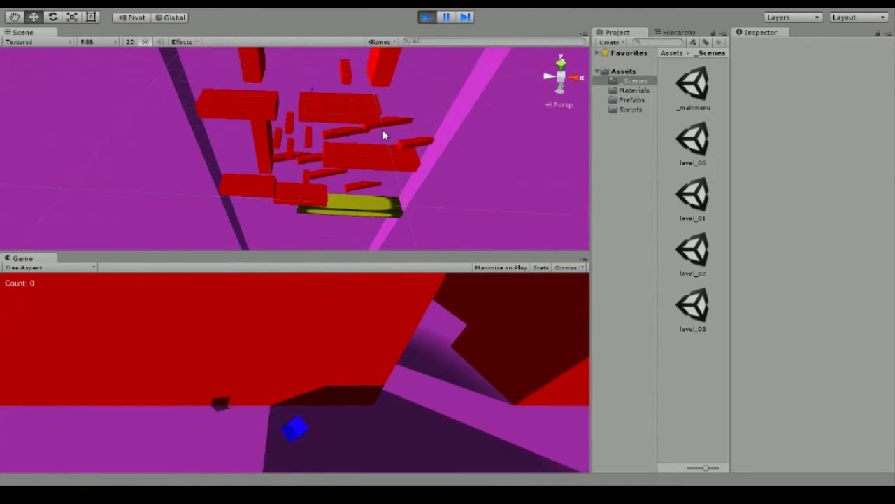
scroll(384, 140, "up", 8)
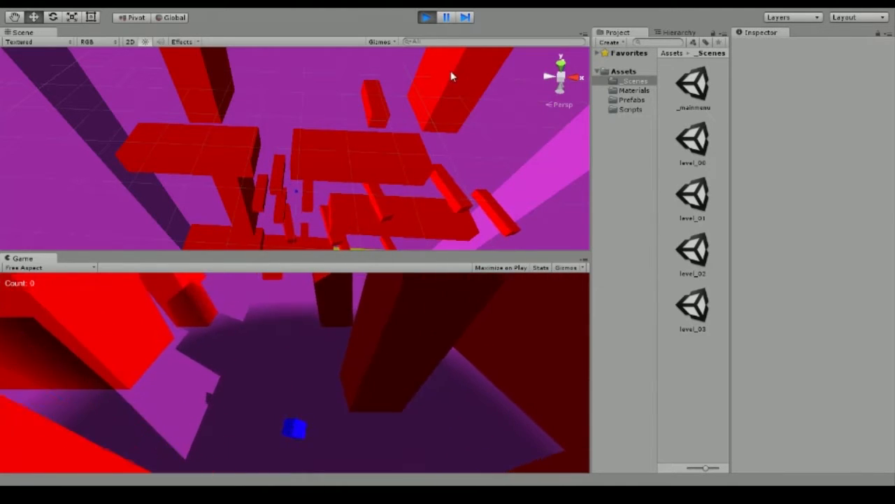
Step: Stop the play test and examine the blue Player cube's Rigidbody and Player Controller settings and the red blocks below it
left_click(424, 18)
middle_click_drag(425, 188, 384, 270)
left_click(331, 179)
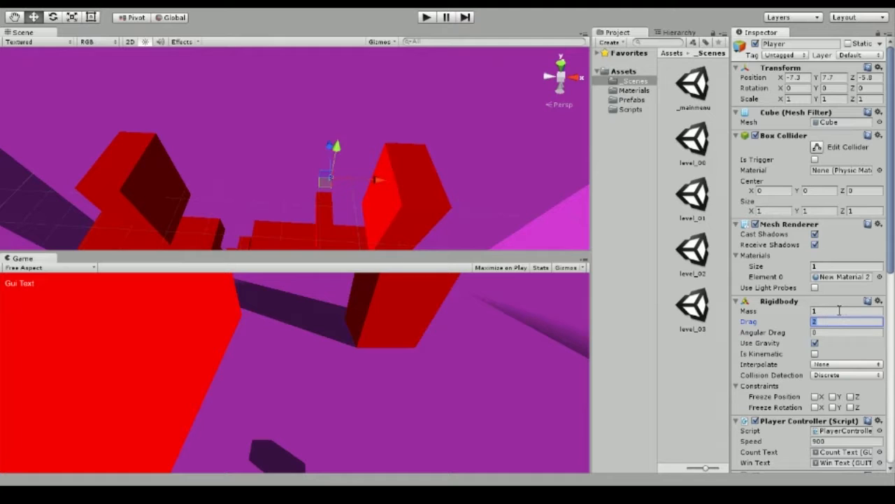
scroll(805, 378, "down", 4)
scroll(805, 378, "up", 3)
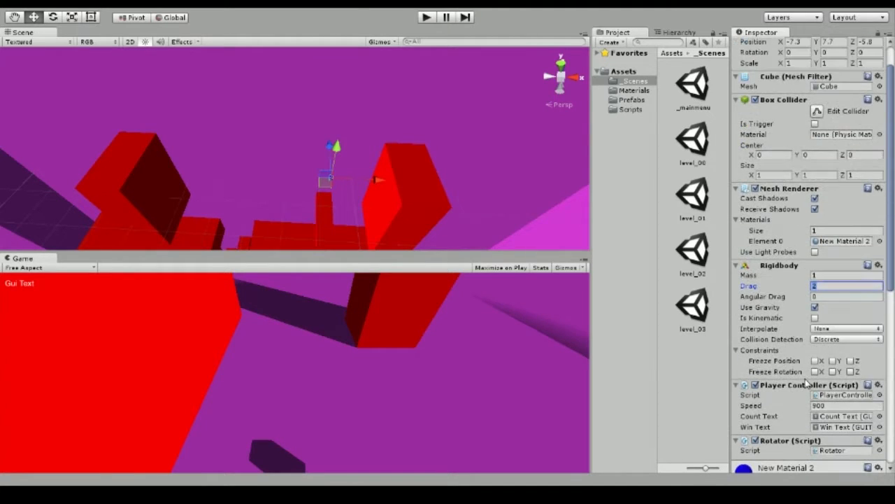
scroll(806, 384, "down", 3)
right_click_drag(406, 220, 457, 149)
middle_click_drag(457, 150, 439, 182)
right_click_drag(385, 207, 386, 234)
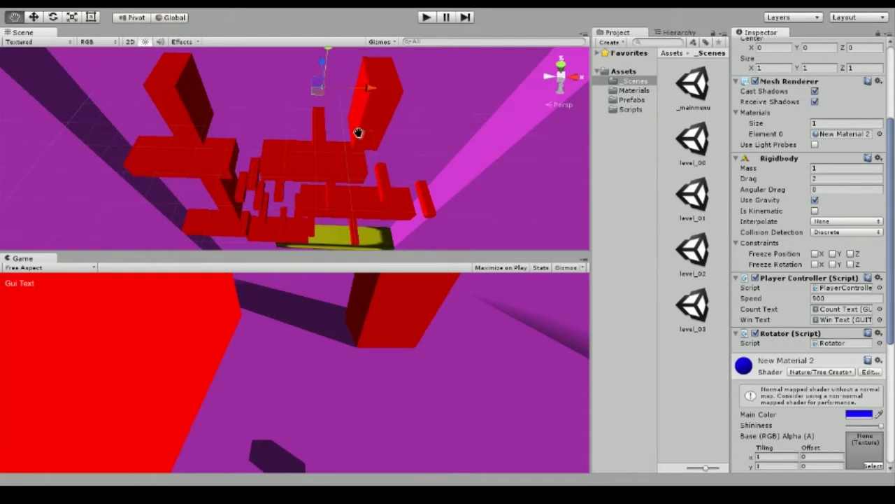
middle_click_drag(358, 133, 306, 151)
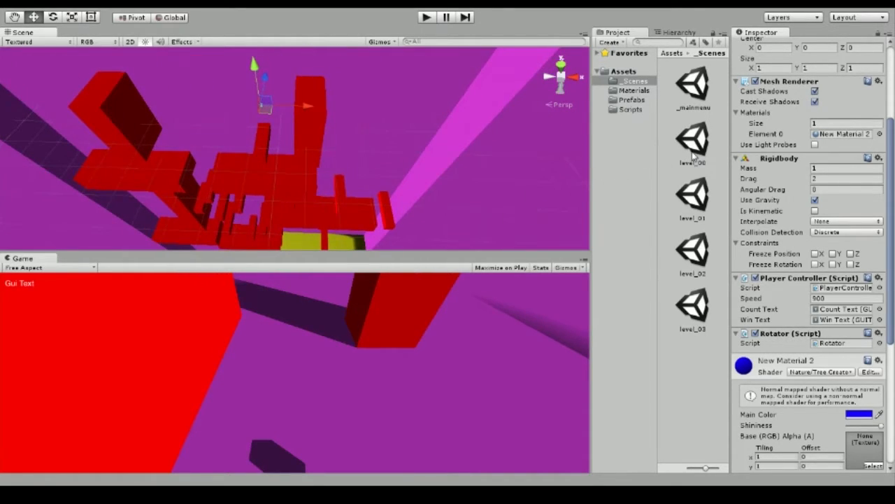
Step: Open the level_01 scene followed by level_00, and frame the blue Player cube in the scene view
double_click(690, 209)
middle_click_drag(355, 134, 389, 168)
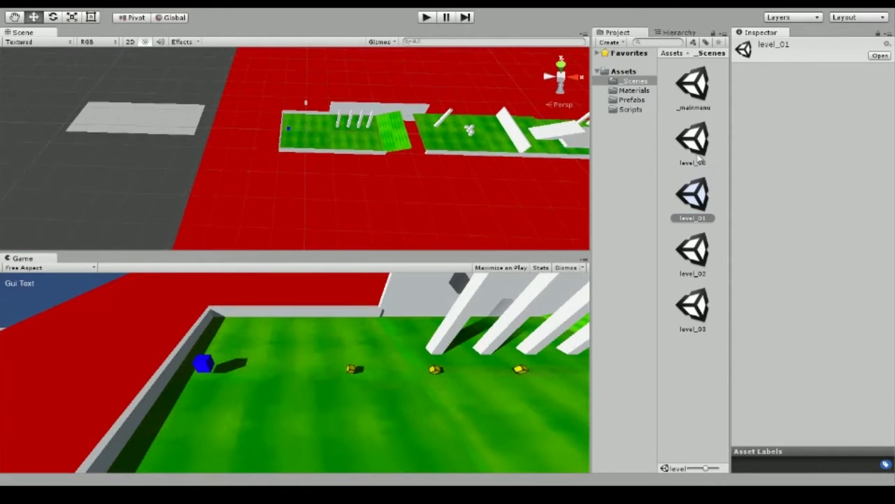
double_click(689, 158)
scroll(342, 179, "up", 8)
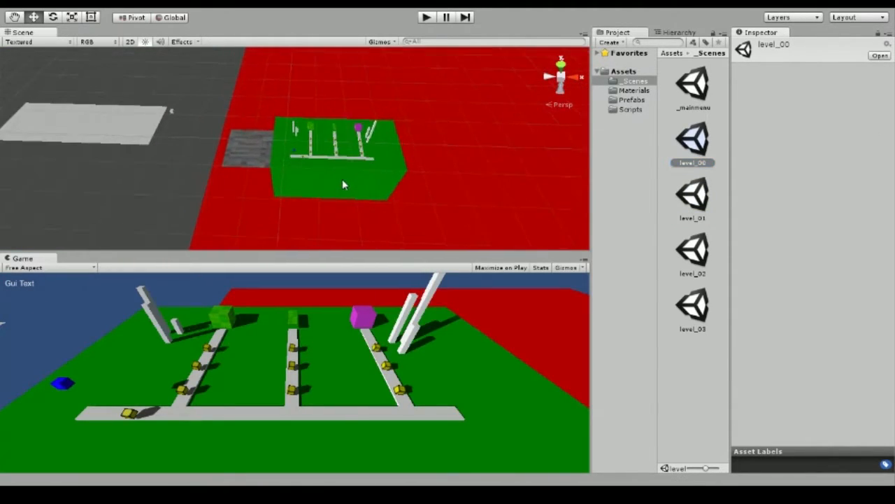
left_click(294, 154)
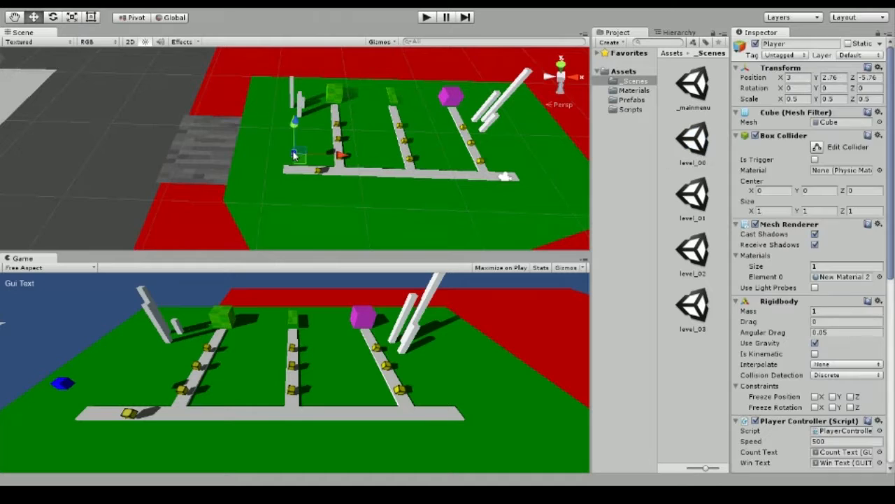
key("f")
scroll(350, 165, "down", 5)
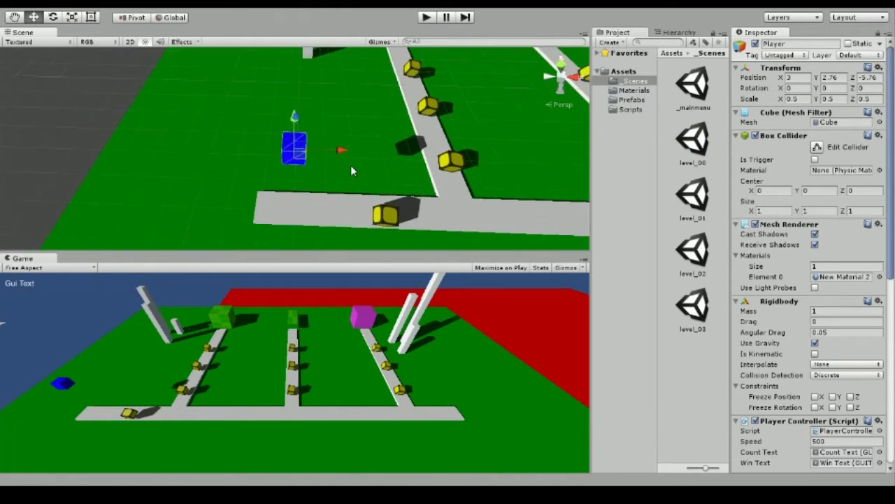
Step: Play-test level_00 and roll the blue cube across the green platform until it reaches level_01
left_click(426, 17)
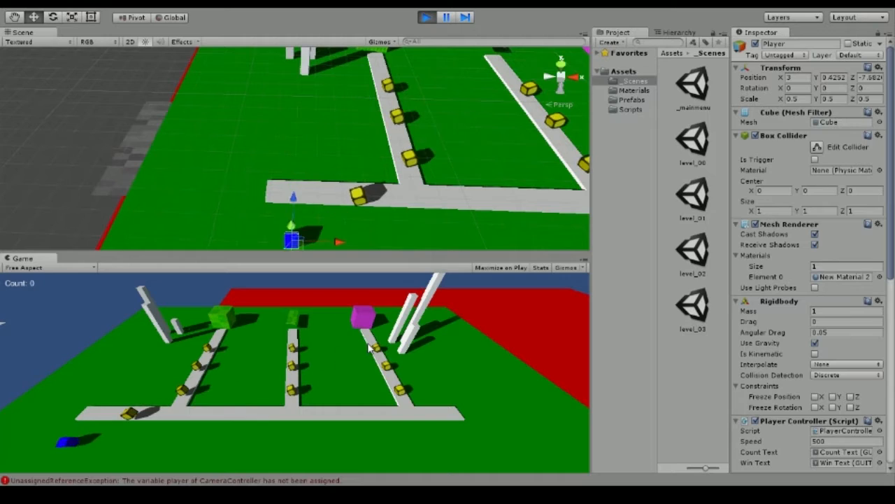
key("Right")
key("Up")
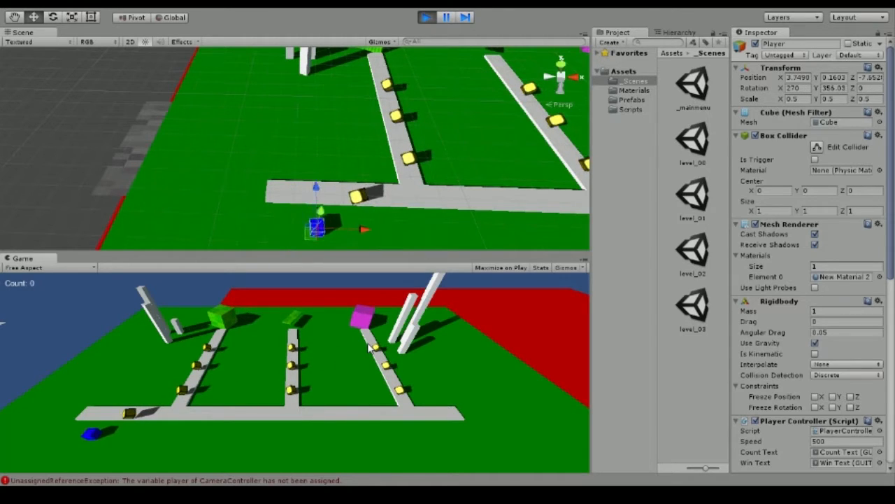
key("Right")
key("Down")
key("Right")
key("Up")
key("Up")
key("Left")
key("Right")
key("Down")
key("Up")
key("Right")
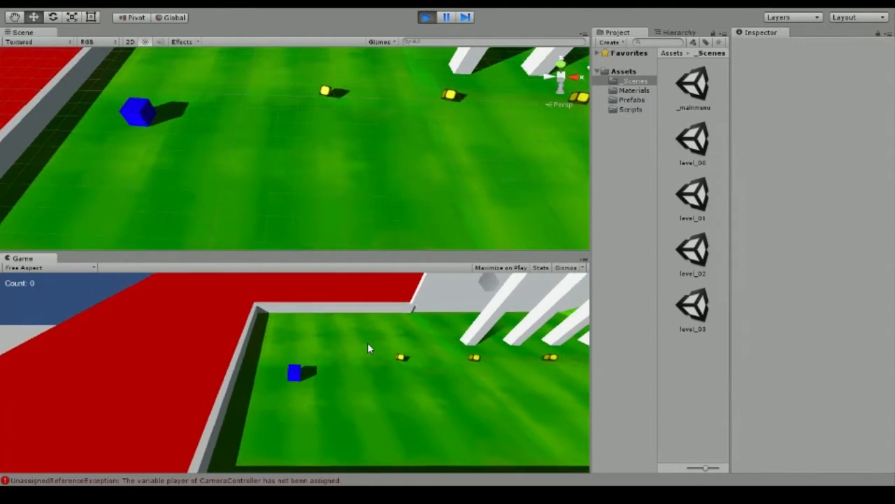
Step: Roll the blue cube through the three pickups to the white pillars in level_01 and stop the play test
key("Right")
key("Up")
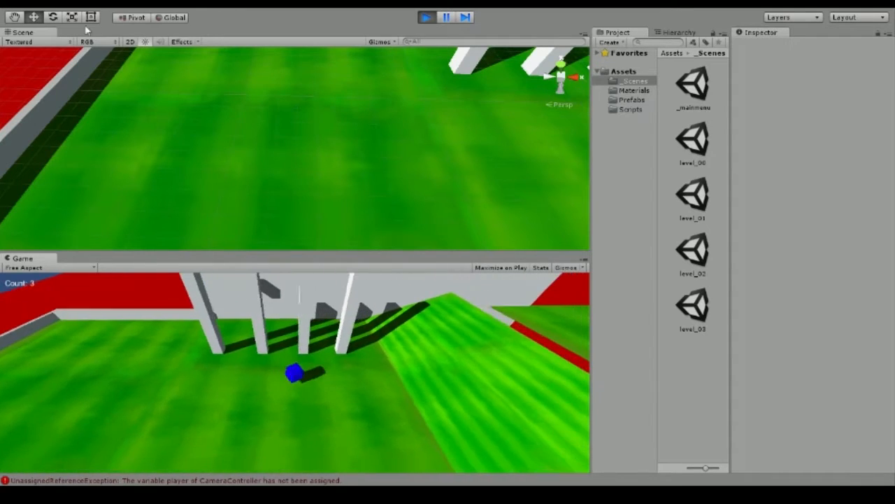
left_click(428, 17)
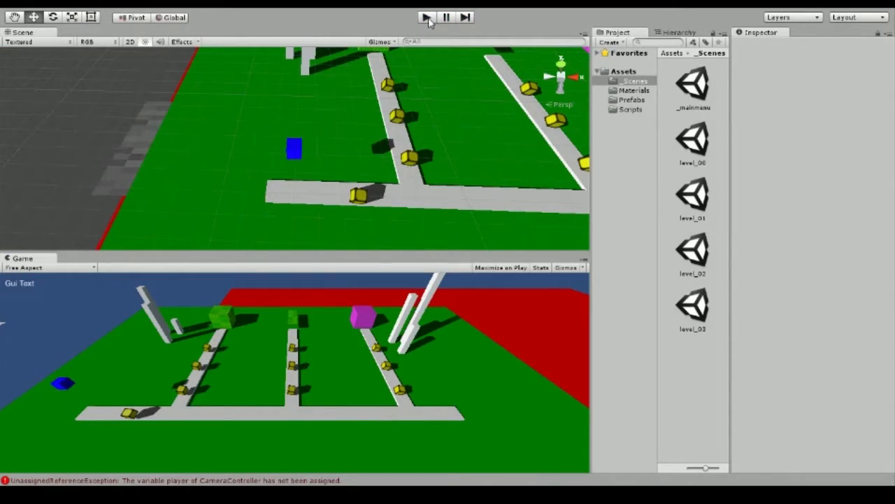
Step: Play-test level_00 again, collecting two pickups and rolling the blue cube to the platform's edge near the white pillars
left_click(428, 18)
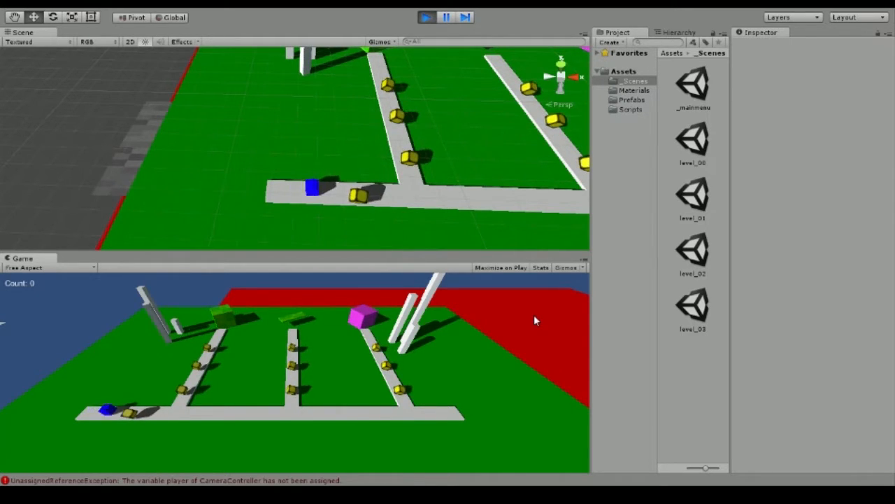
key("Right")
key("Up")
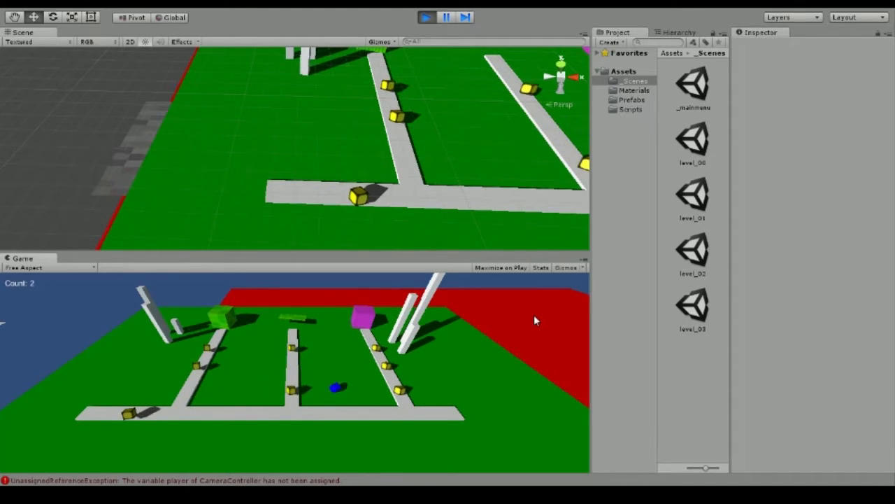
key("Left")
key("Up")
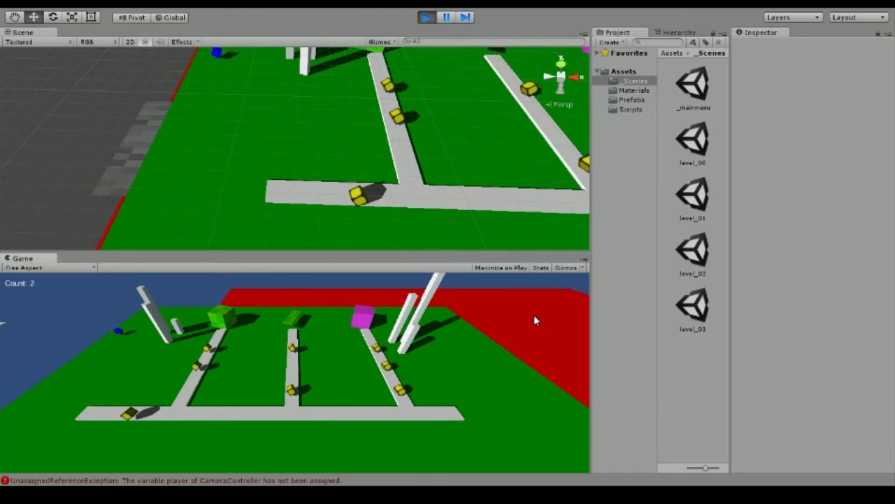
Step: Select the white pillar beside the green block in the running scene and try to move it along its X axis
middle_click_drag(100, 152, 358, 140)
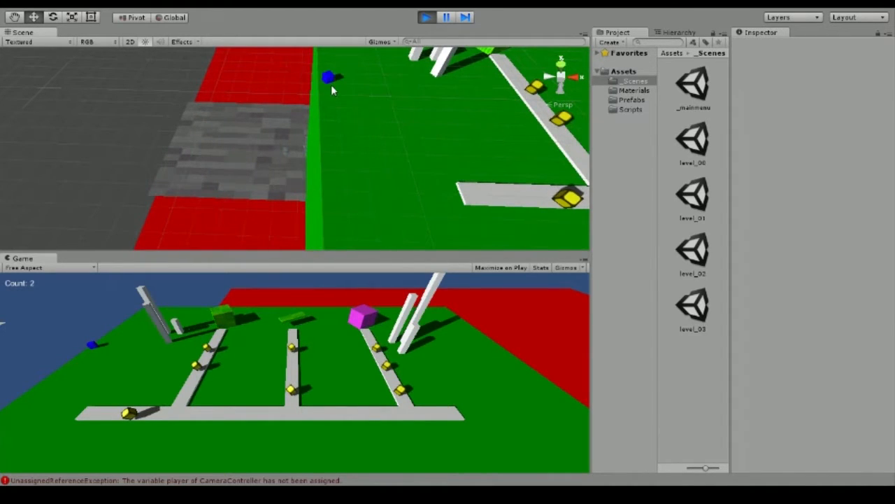
middle_click_drag(310, 116, 271, 231)
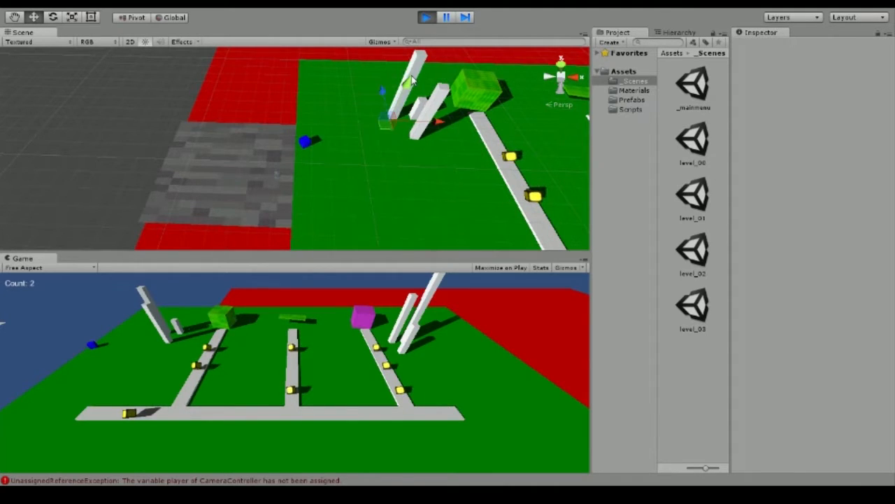
left_click(408, 112)
left_click_drag(438, 124, 344, 121)
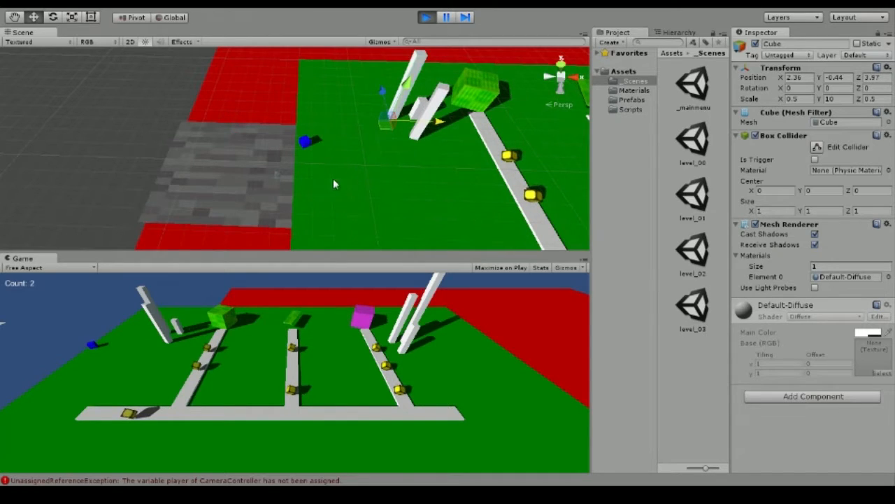
Step: Select a diamond-ore cube on the stone platform below the green one and examine it up close and from afar
left_click_drag(217, 172, 628, 217, "alt")
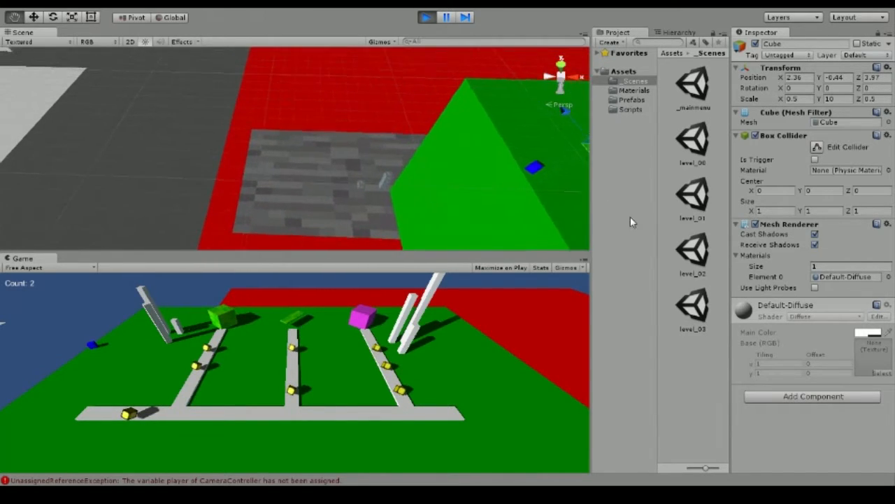
middle_click_drag(413, 200, 311, 203)
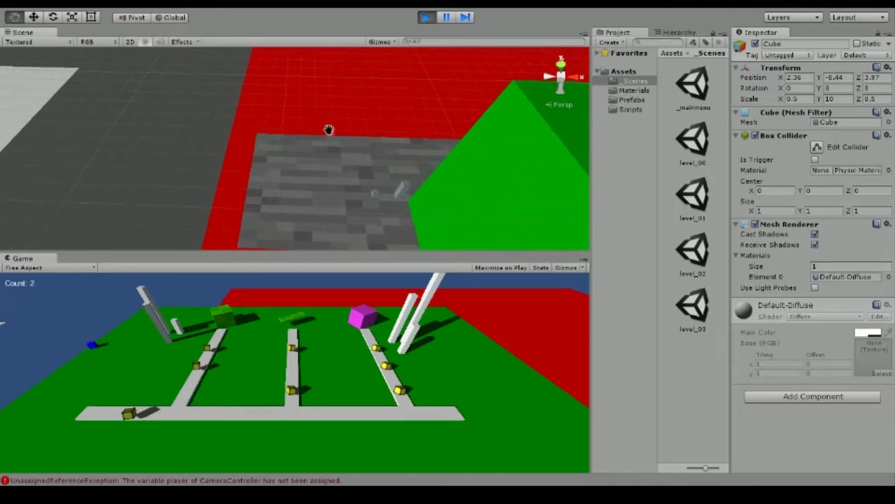
left_click(413, 193)
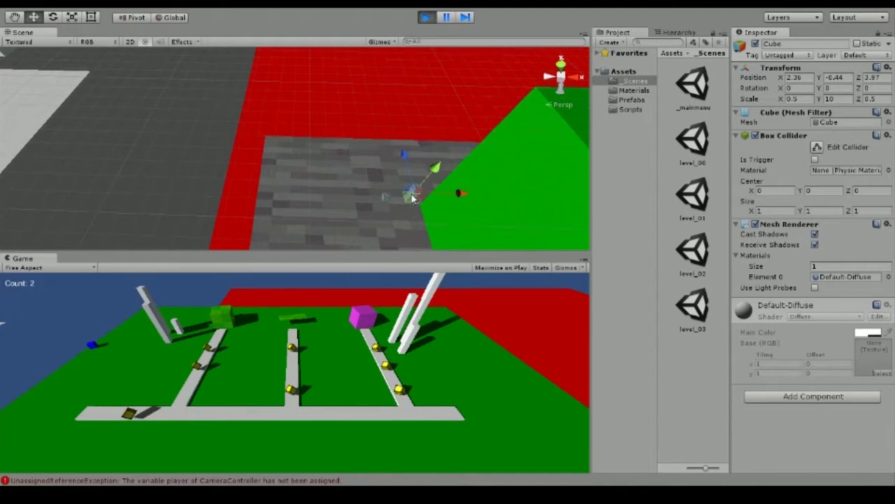
key("f")
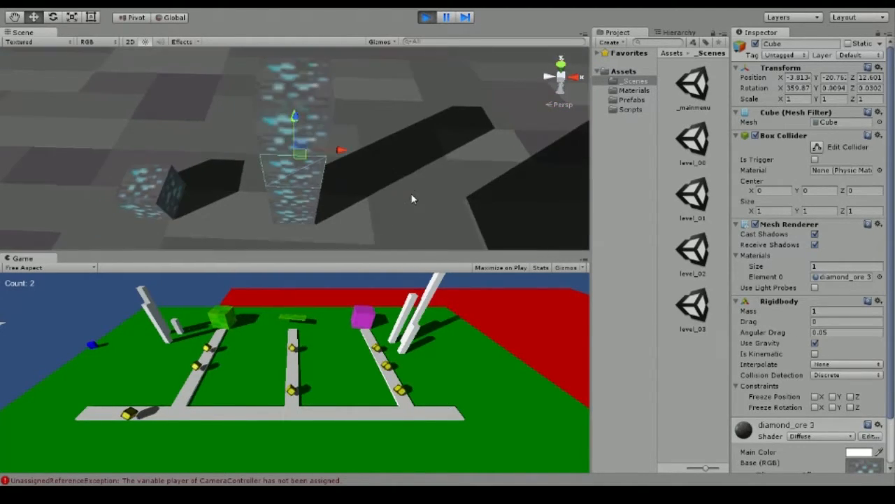
scroll(413, 199, "down", 6)
middle_click_drag(225, 166, 293, 169)
scroll(293, 168, "down", 10)
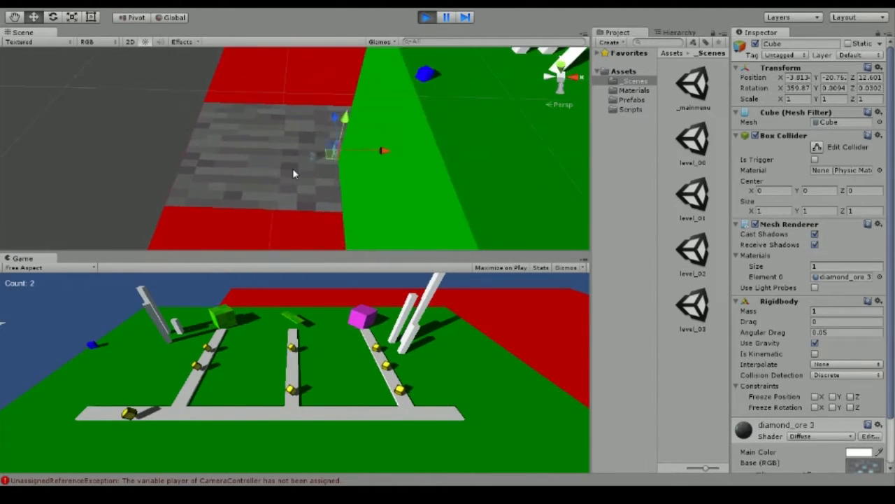
scroll(292, 173, "down", 2)
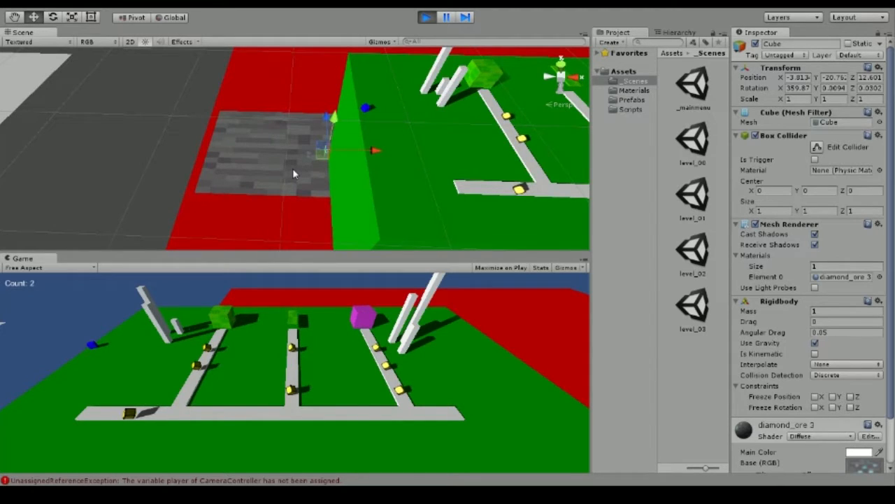
Step: Roll the blue cube along the green platform's edge to the far corner behind the white pillars
middle_click_drag(379, 153, 349, 178)
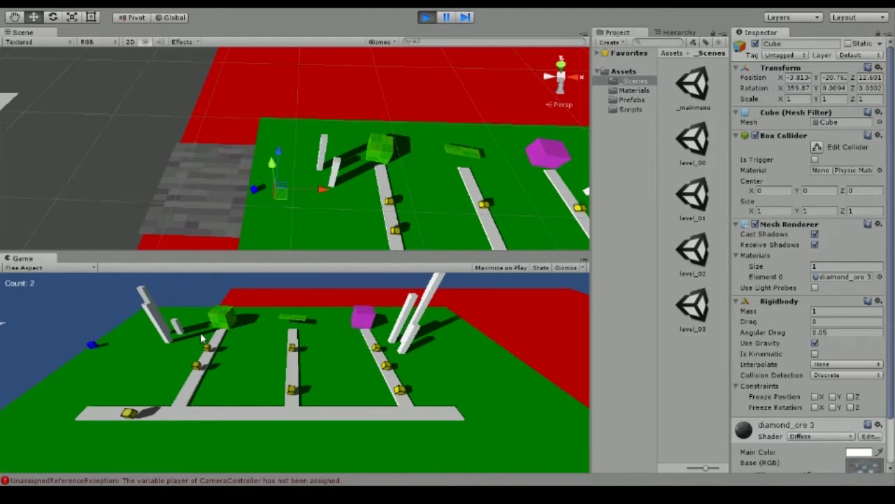
key("Right")
key("Up")
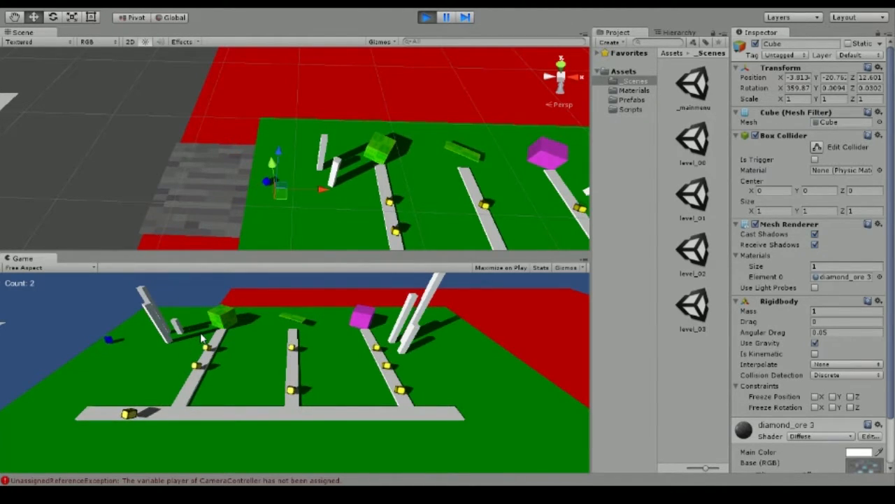
key("Left")
key("Right")
key("Down")
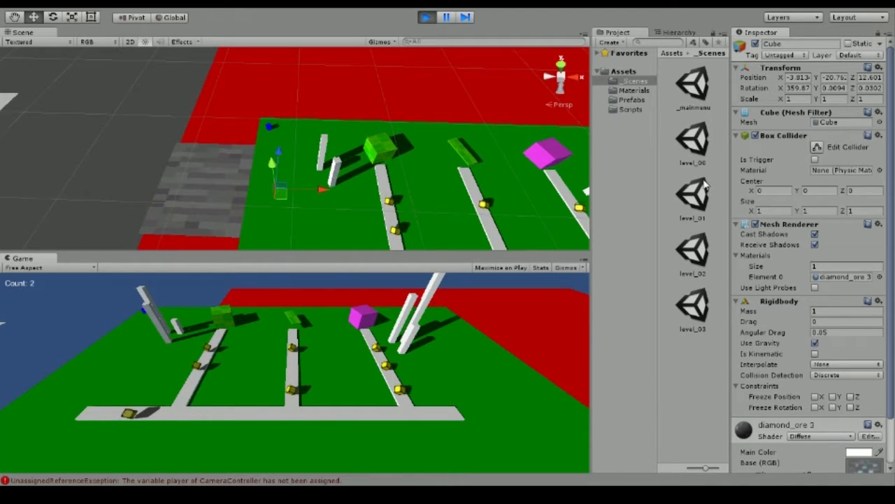
Step: End the level_00 play test and open the level_01 scene with its blue cube in the scene view
double_click(702, 203)
left_click(493, 263)
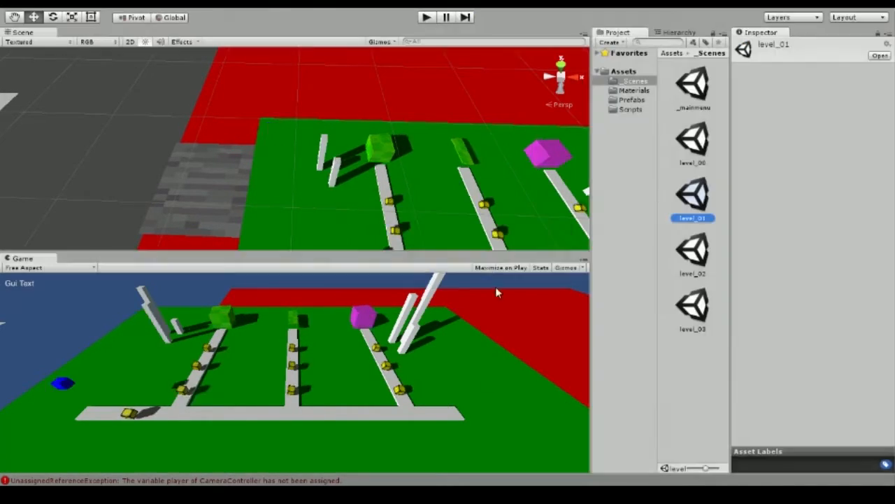
middle_click_drag(278, 171, 315, 190)
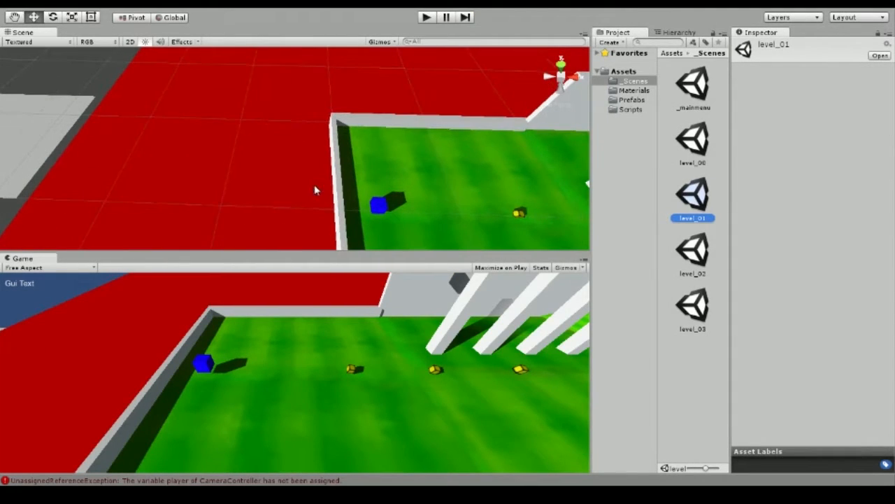
Step: Select the red floor in level_01 and display the code of the KillFloor script from the Scripts folder
left_click(275, 169)
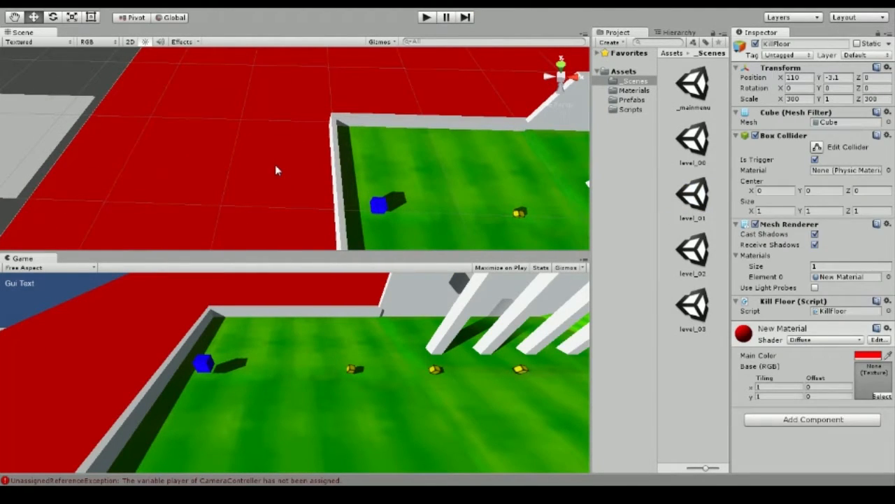
left_click(626, 110)
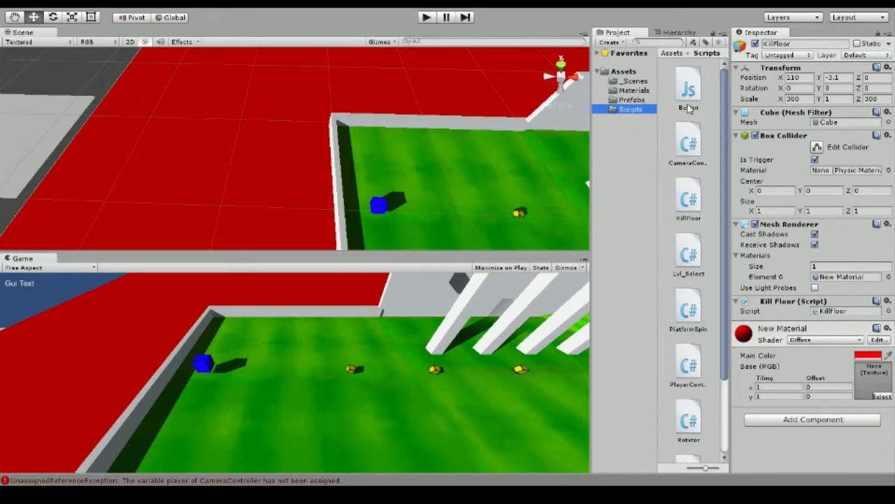
left_click(689, 203)
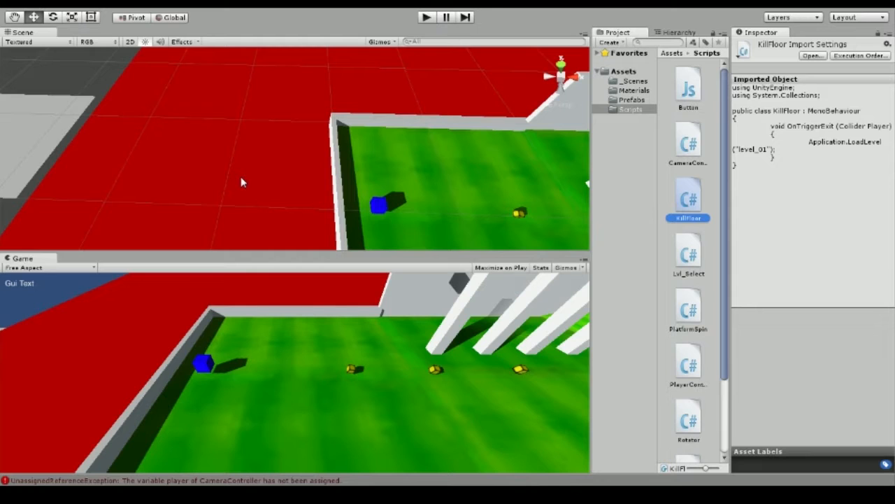
Step: Inspect the large yellow cube on the isolated grey platform in level_01 and select it to show its components
middle_click_drag(554, 204, 258, 155)
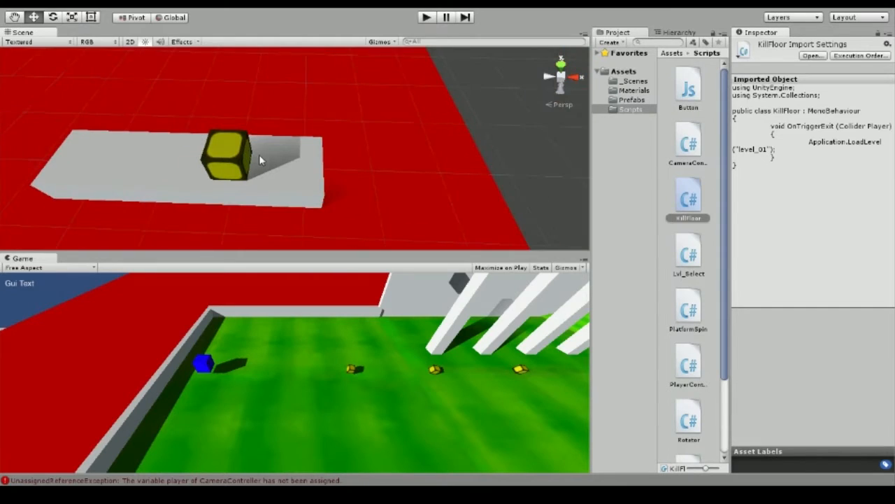
left_click(241, 157)
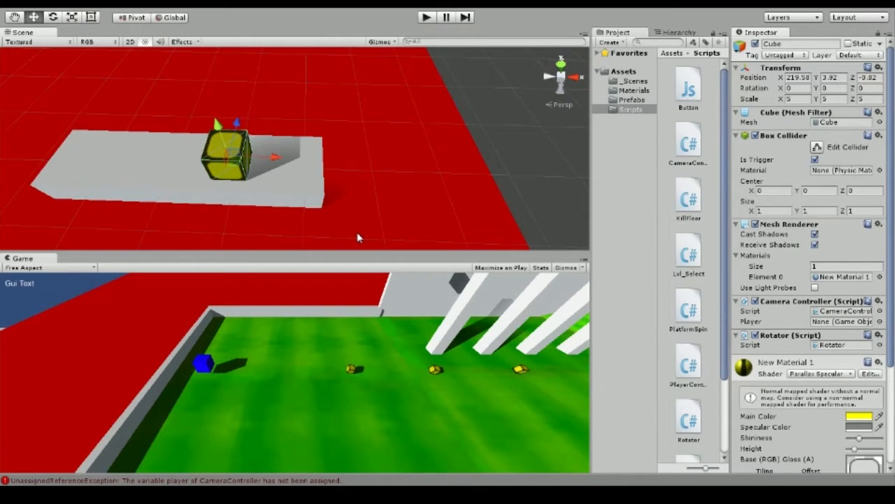
middle_click_drag(280, 196, 359, 184)
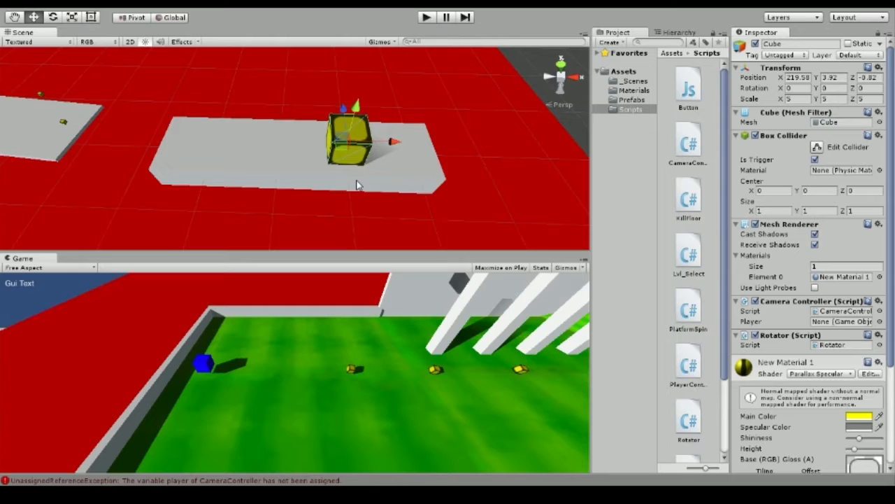
middle_click_drag(241, 145, 282, 149)
left_click(337, 98)
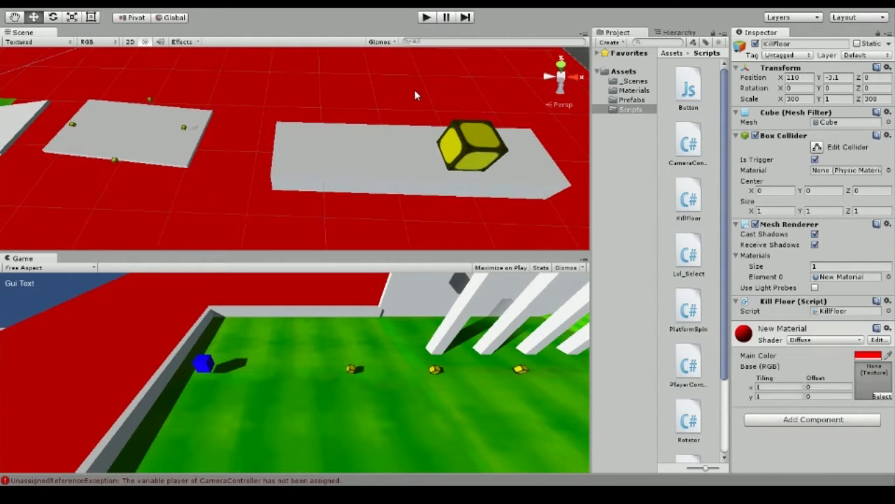
left_click_drag(414, 95, 349, 127, "alt")
left_click_drag(519, 107, 475, 186)
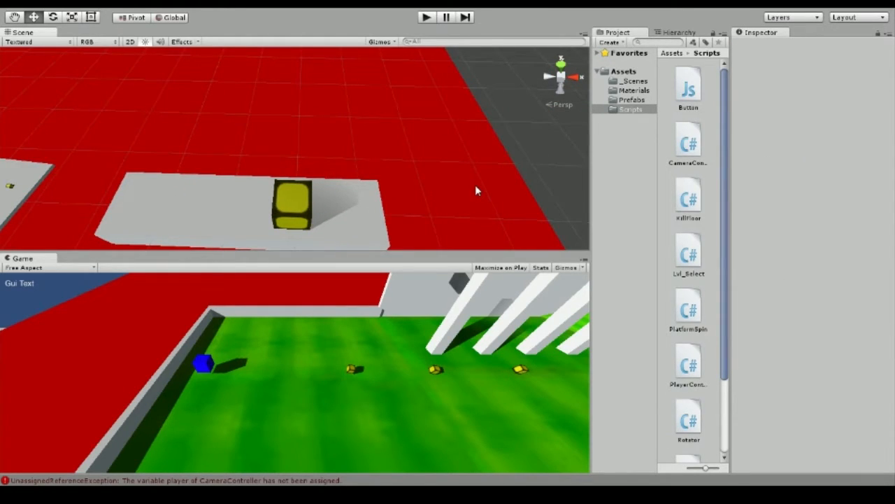
left_click(297, 218)
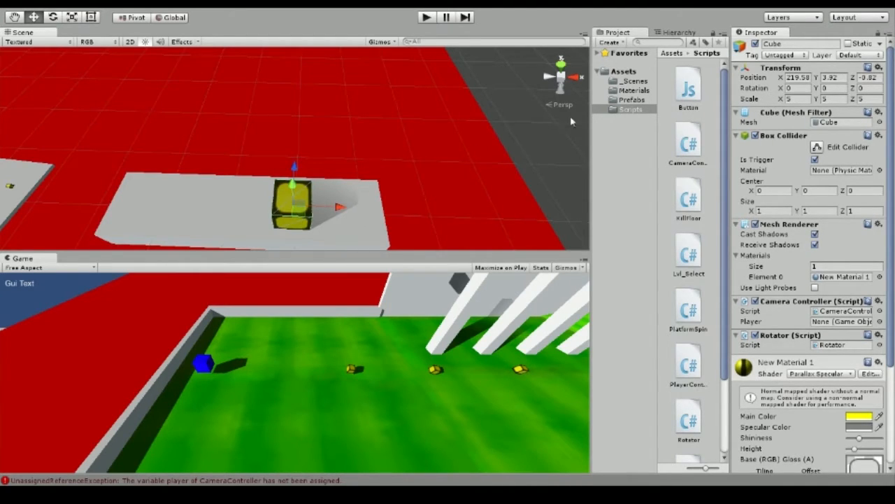
Step: Open the level_02 scene and bring its green starting platform with the blue cube into the scene view
left_click(632, 82)
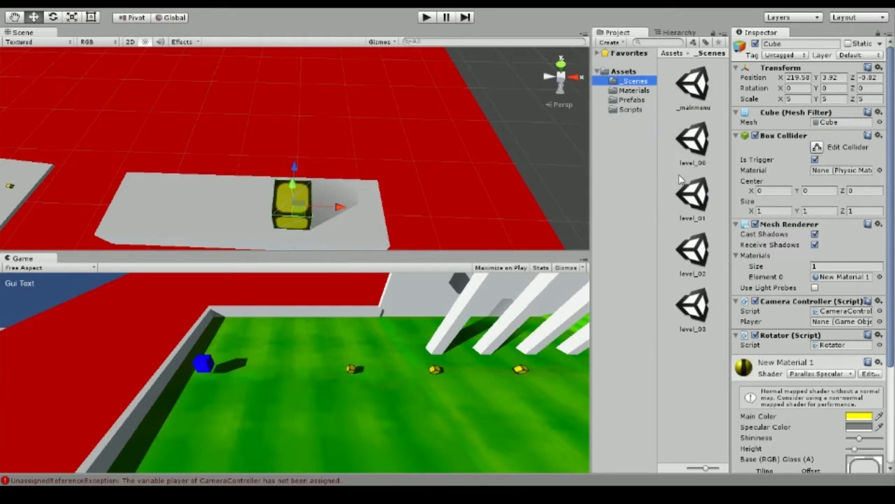
double_click(693, 252)
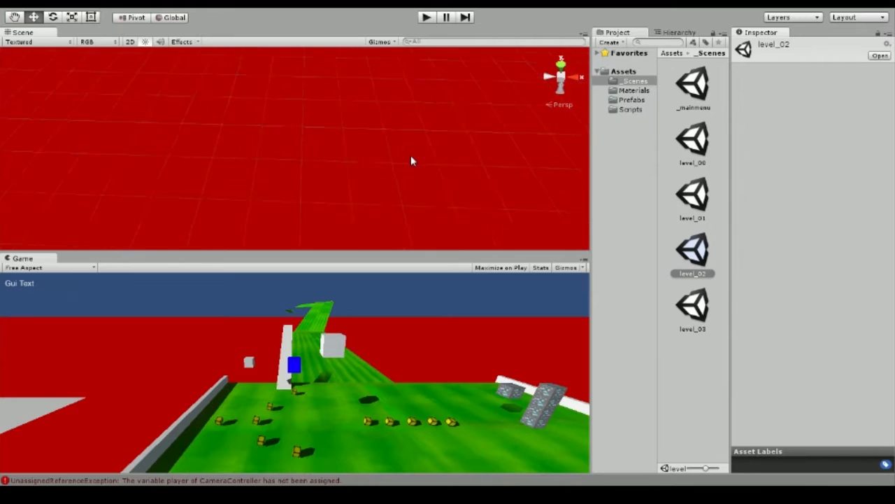
scroll(411, 156, "down", 5)
middle_click_drag(202, 155, 413, 172)
scroll(366, 188, "up", 1)
scroll(365, 188, "up", 8)
middle_click_drag(322, 163, 386, 171)
scroll(420, 188, "up", 2)
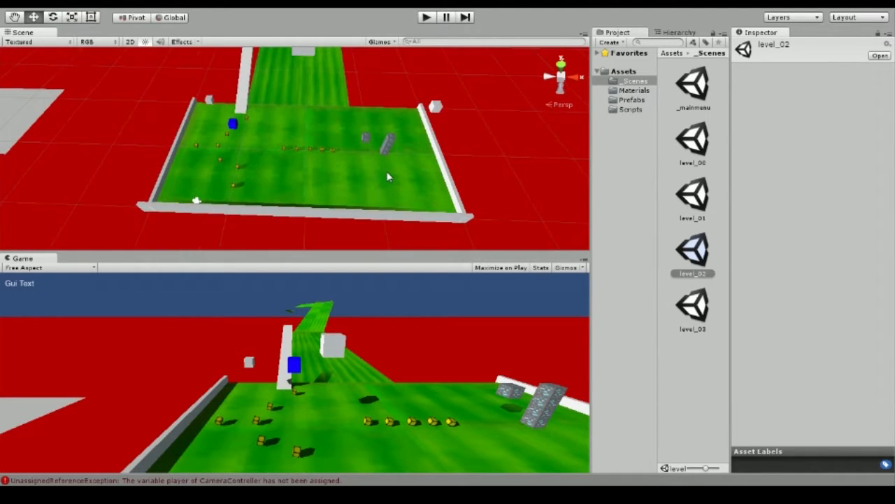
Step: Select the red floor in level_02 and examine the long green track along its segments
left_click(128, 125)
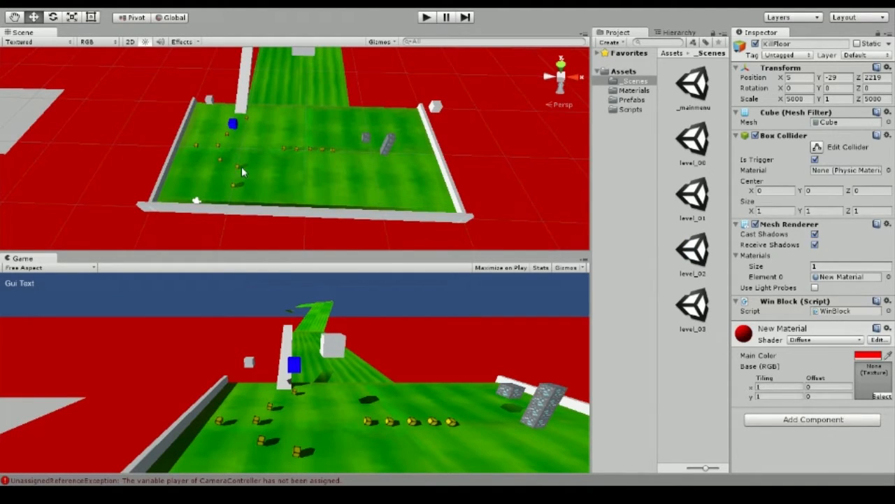
middle_click_drag(242, 166, 338, 210)
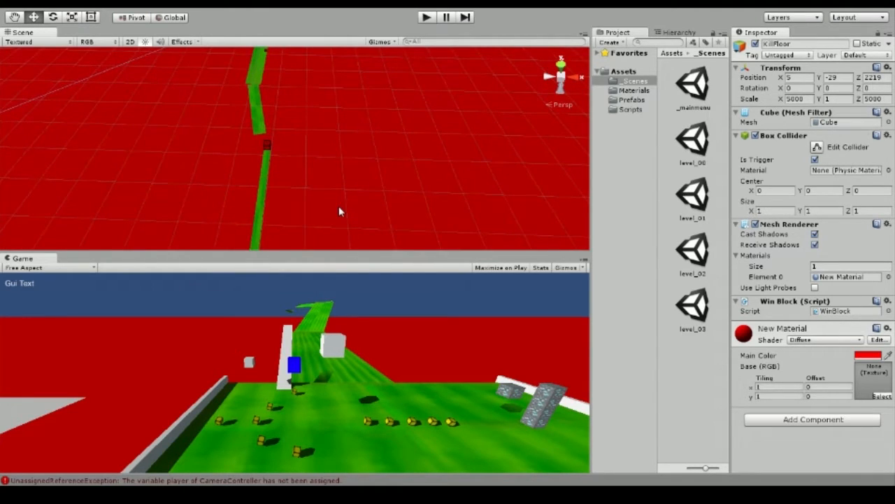
middle_click_drag(382, 170, 381, 116)
middle_click_drag(312, 220, 371, 94)
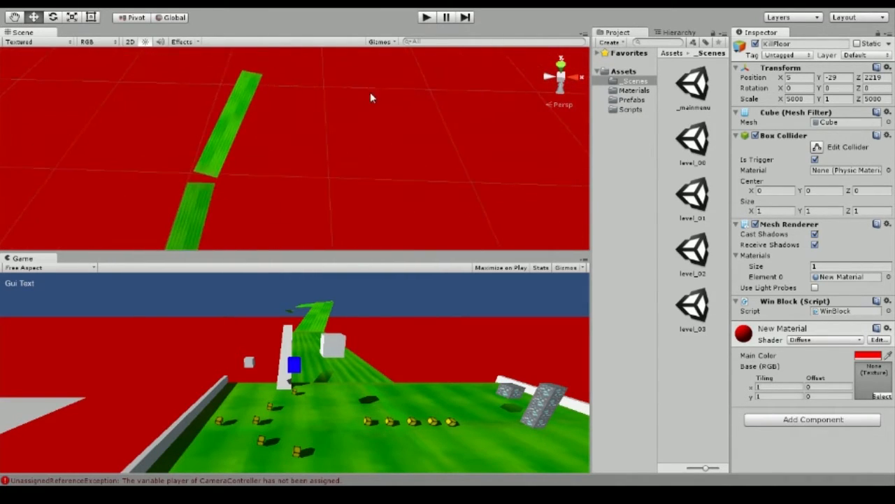
middle_click_drag(256, 197, 337, 161)
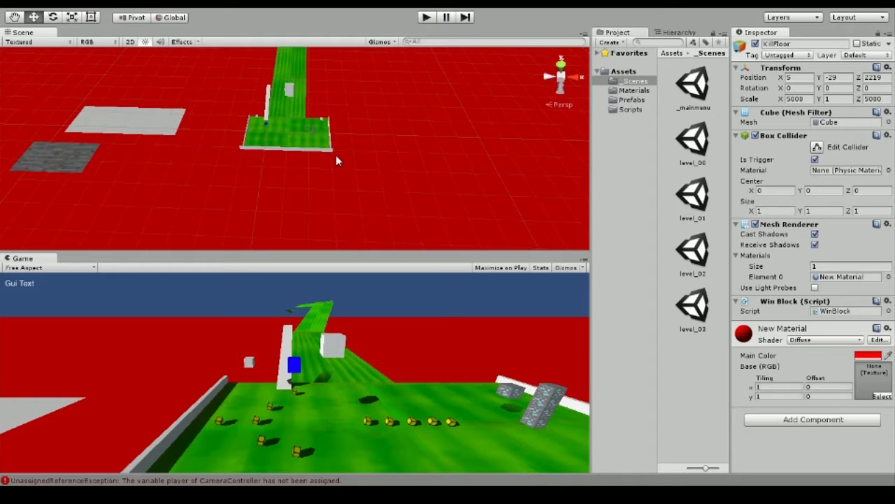
Step: Examine the level_02 starting platform up close, with the blue cube and yellow pickups viewed from a lower angle
middle_click_drag(245, 175, 331, 231)
scroll(330, 231, "up", 4)
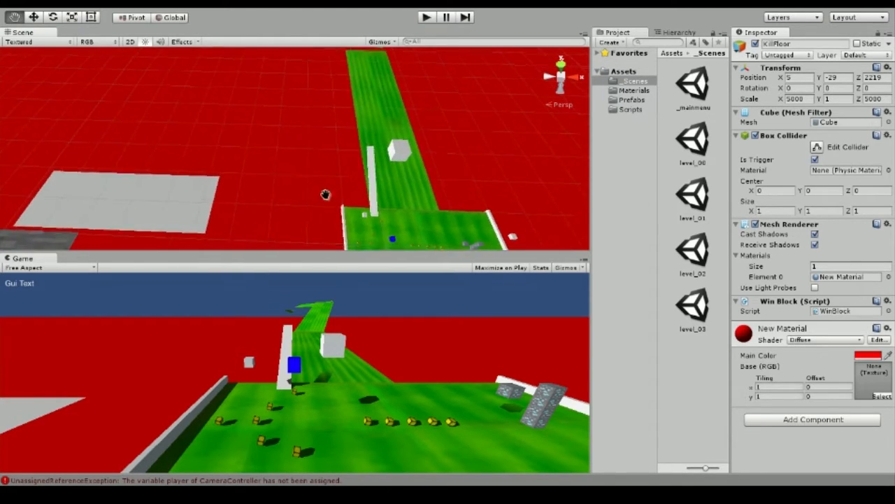
scroll(277, 160, "up", 6)
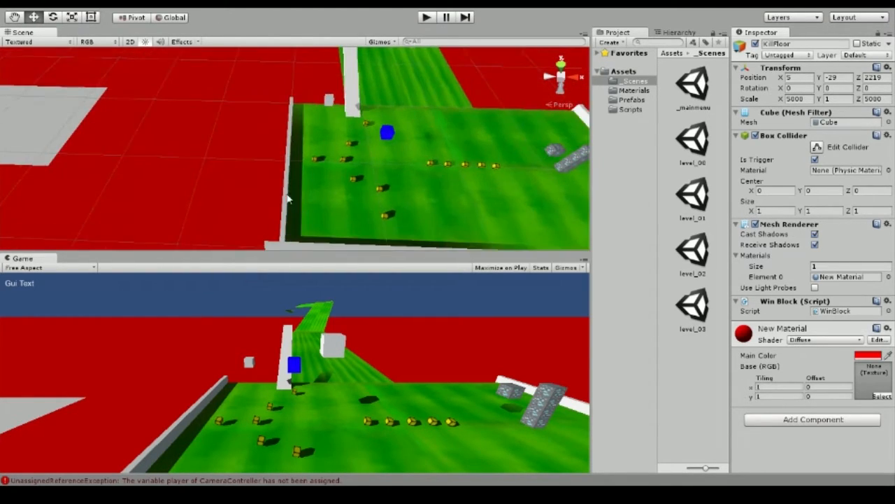
scroll(288, 200, "up", 2)
middle_click_drag(287, 199, 188, 195)
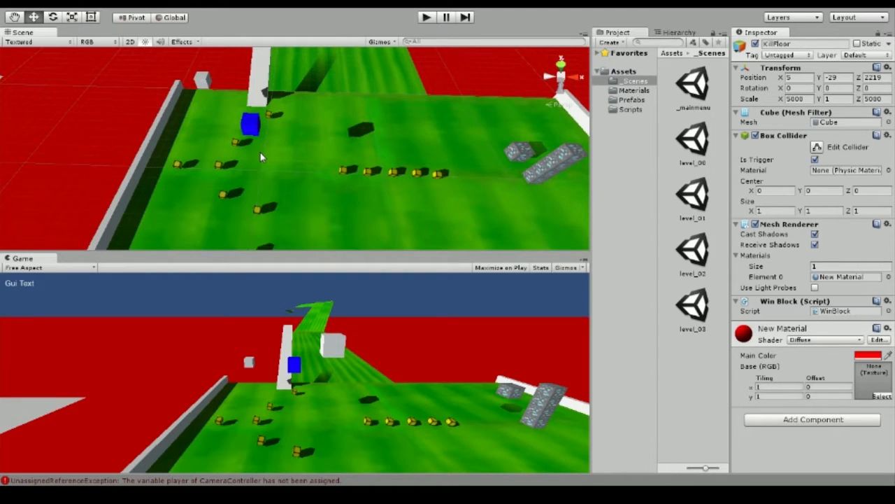
middle_click_drag(275, 143, 290, 183)
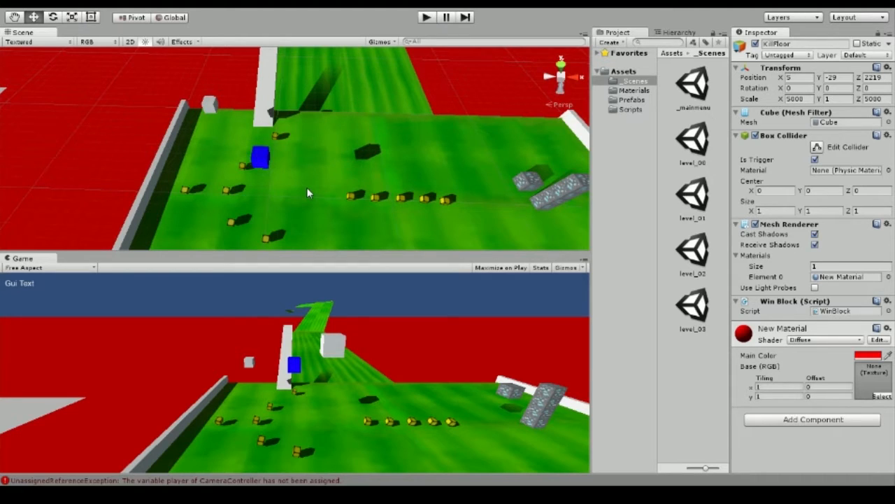
right_click_drag(306, 187, 337, 125)
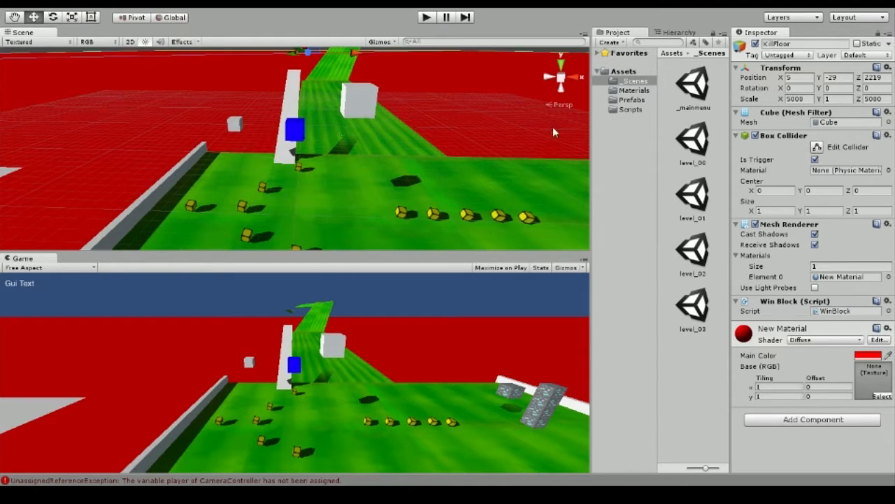
Step: Open the CameraController script from the Scripts folder in MonoDevelop
left_click(626, 110)
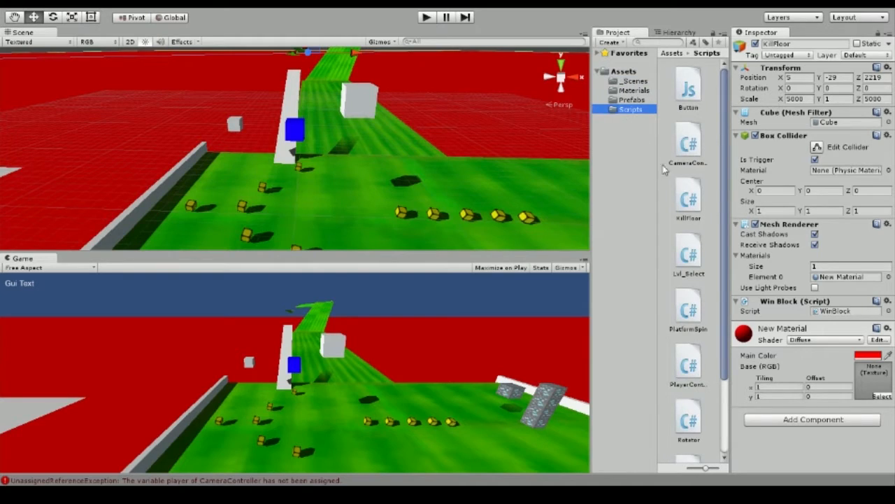
left_click(695, 148)
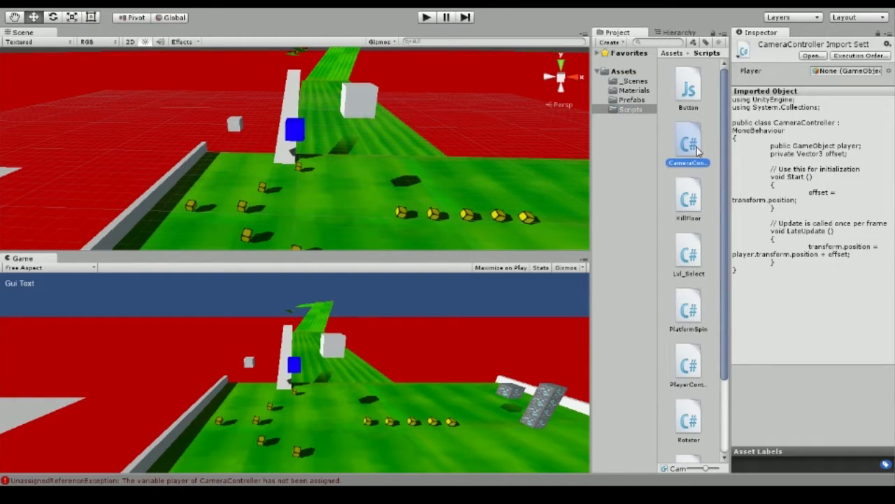
left_click_drag(697, 150, 698, 151)
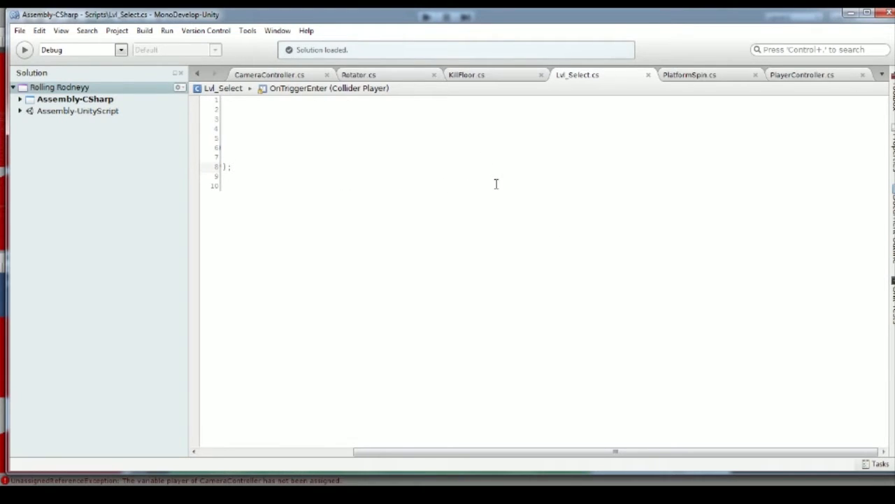
Step: Display the Lvl_Select script and bring the beginning of its code lines into view
left_click(500, 76)
left_click(565, 76)
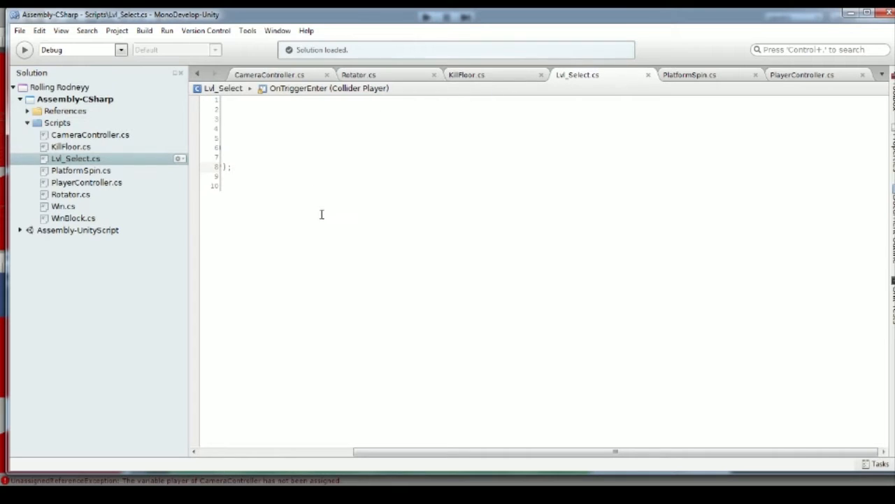
left_click_drag(426, 451, 200, 436)
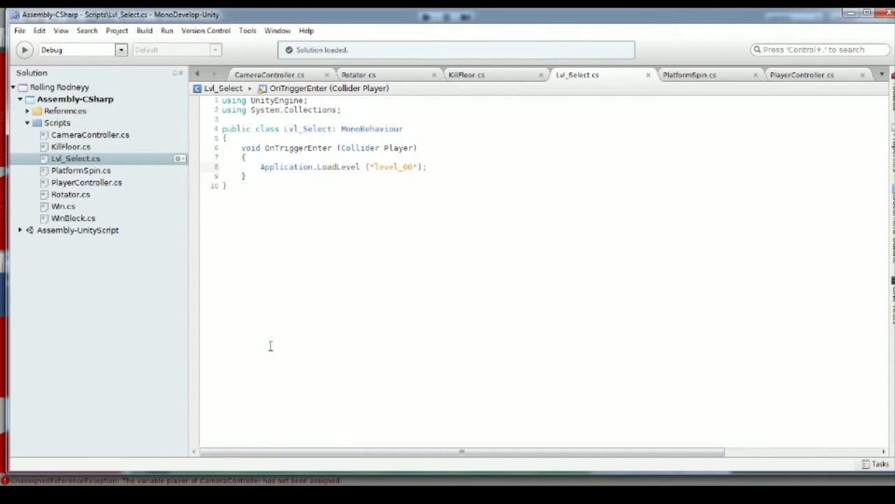
Step: Review the CameraController script, including its Start and LateUpdate methods
left_click(285, 78)
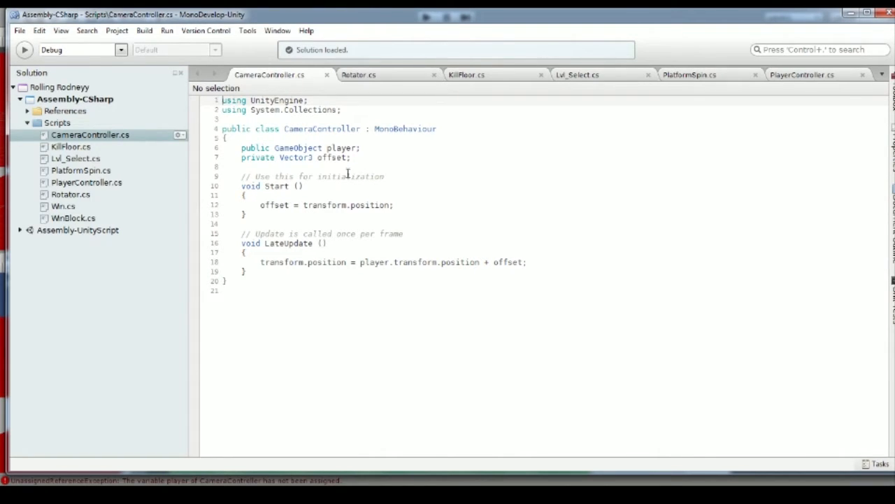
left_click_drag(375, 314, 286, 191)
left_click(310, 331)
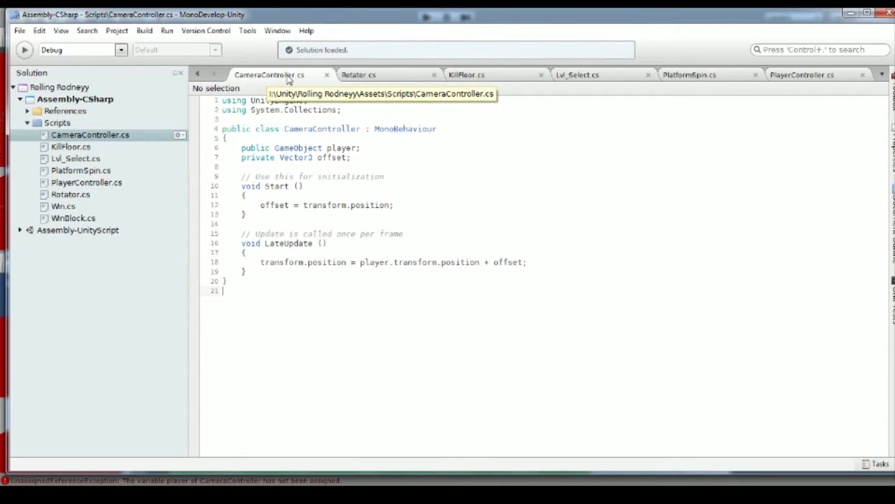
left_click_drag(325, 310, 210, 177)
left_click(274, 350)
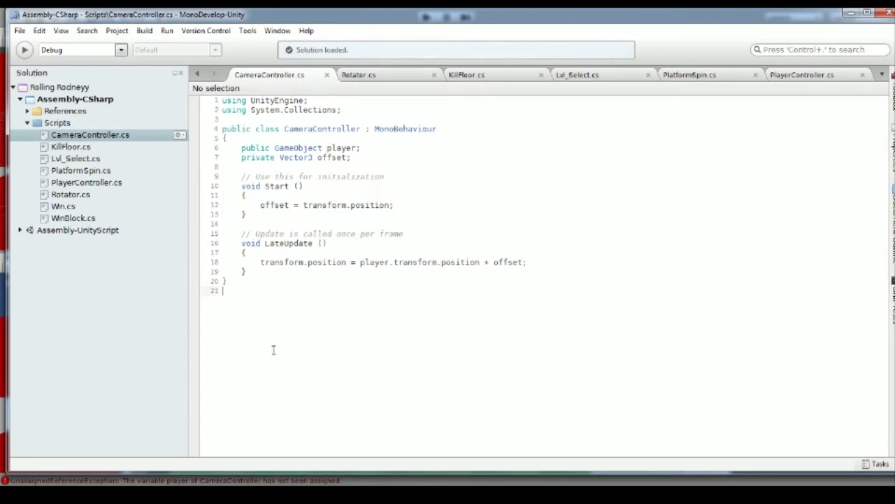
left_click(251, 280)
left_click(259, 272)
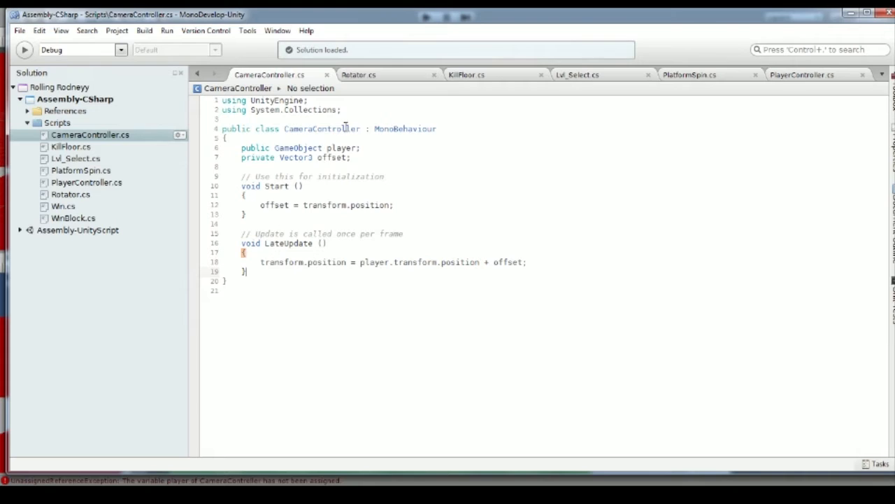
Step: Review the Rotator script, highlighting the transform.Rotate line in its Update method
left_click(385, 83)
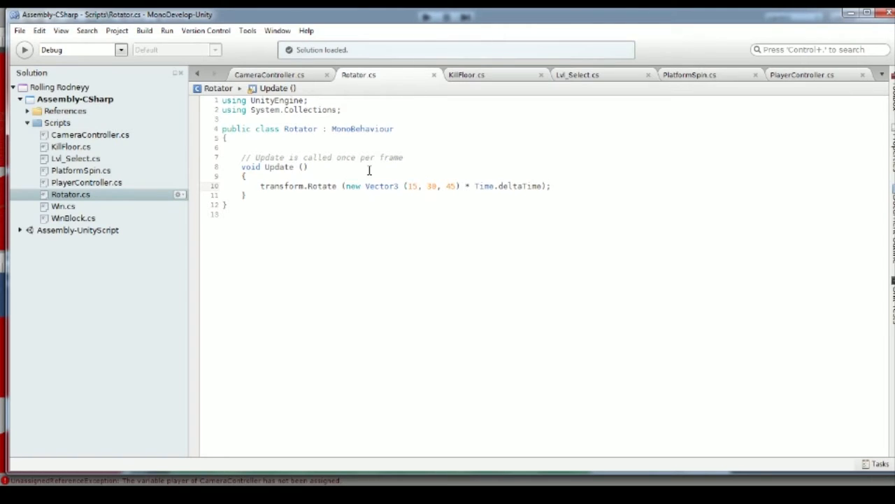
left_click_drag(267, 190, 509, 205)
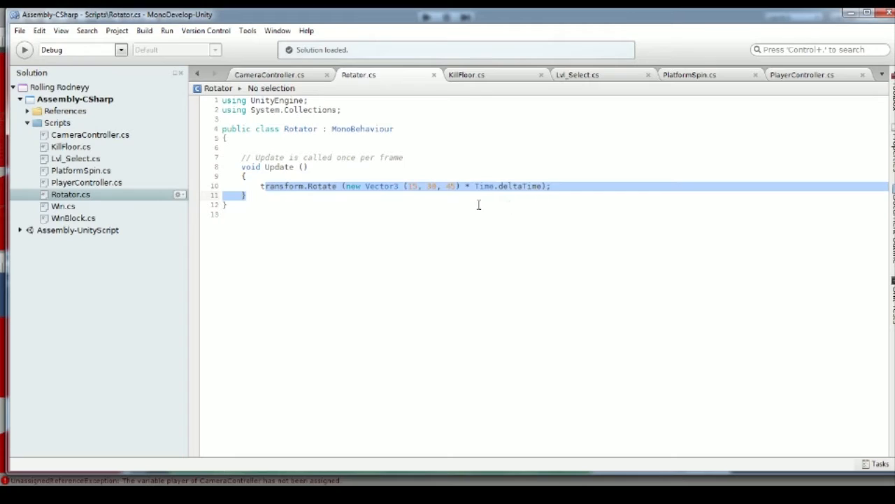
left_click(509, 206)
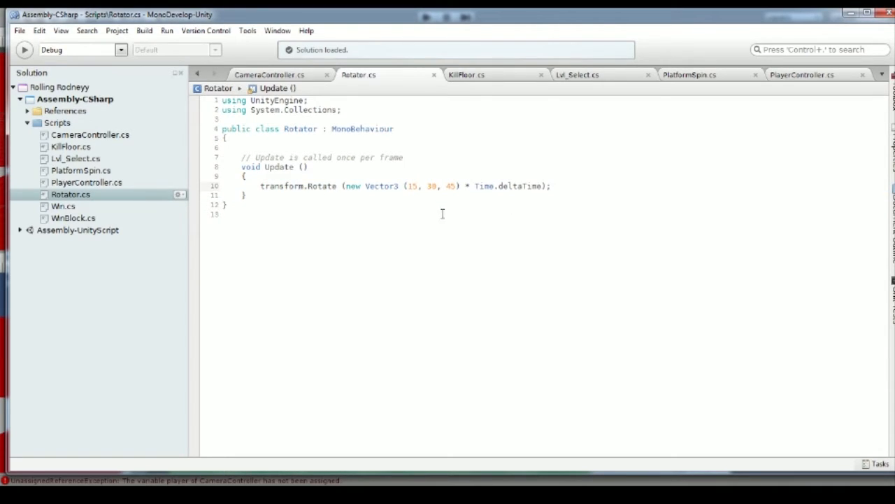
Step: Review the KillFloor script, highlighting its OnTriggerExit method and the Application.LoadLevel line
left_click(474, 76)
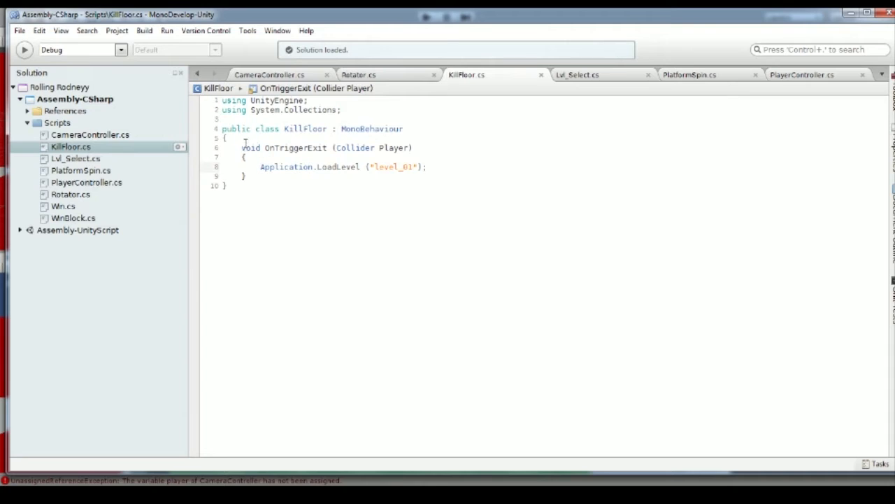
left_click_drag(241, 128, 334, 160)
left_click(307, 167)
left_click_drag(260, 166, 431, 169)
Step: Review the Lvl_Select script, highlighting the Application.LoadLevel line in its OnTriggerEnter method
left_click(565, 78)
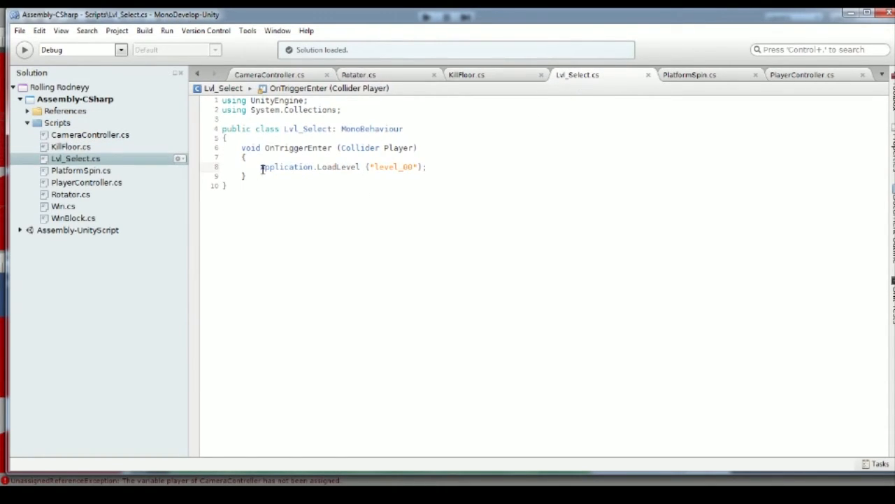
left_click_drag(260, 168, 442, 168)
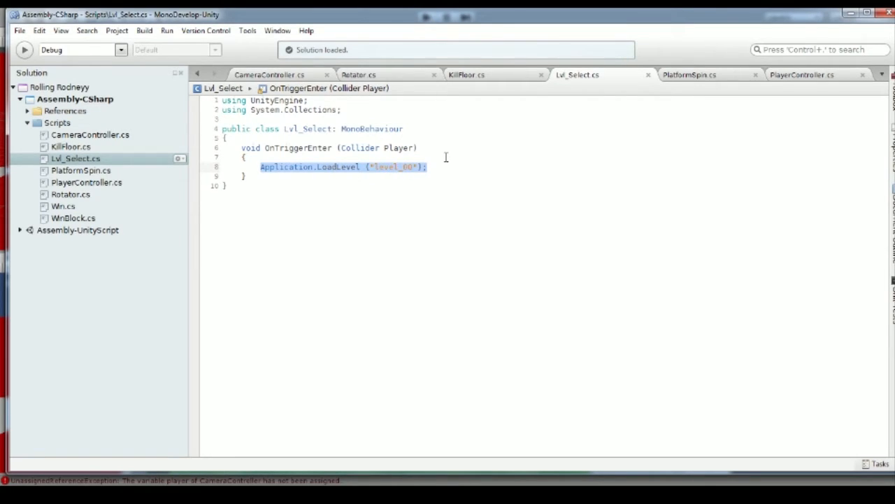
left_click(426, 204)
left_click_drag(317, 168, 396, 170)
left_click(397, 170)
Step: Review the transform.Rotate line in the PlatformSpin script and compare it with the one in the Rotator script
left_click(682, 76)
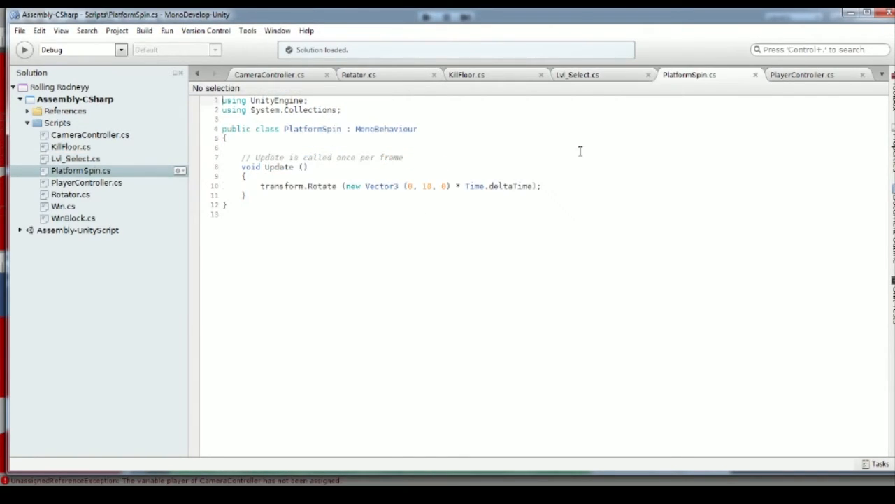
left_click_drag(308, 186, 246, 195)
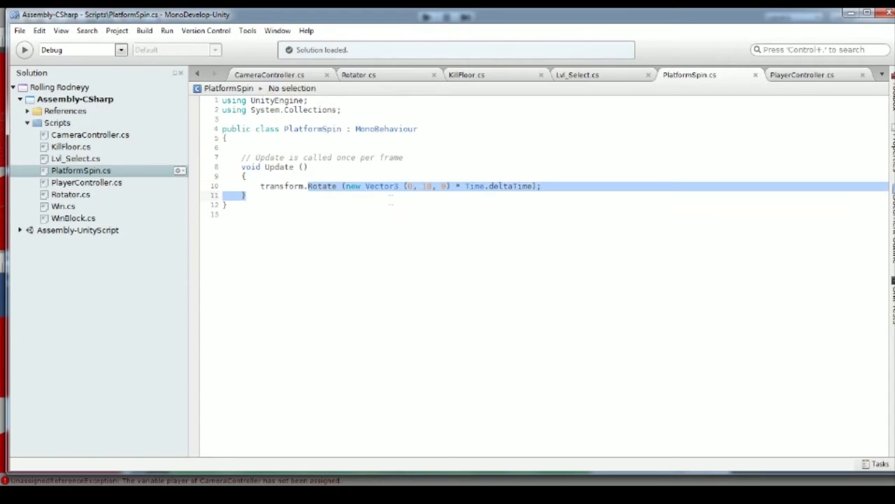
left_click(390, 75)
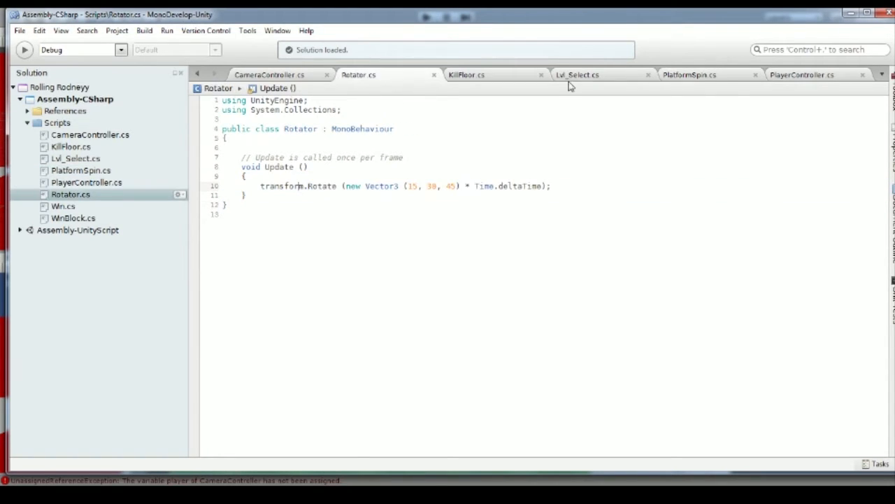
left_click(698, 78)
Step: Display the PlayerController script and read through its Start and FixedUpdate methods
left_click(780, 80)
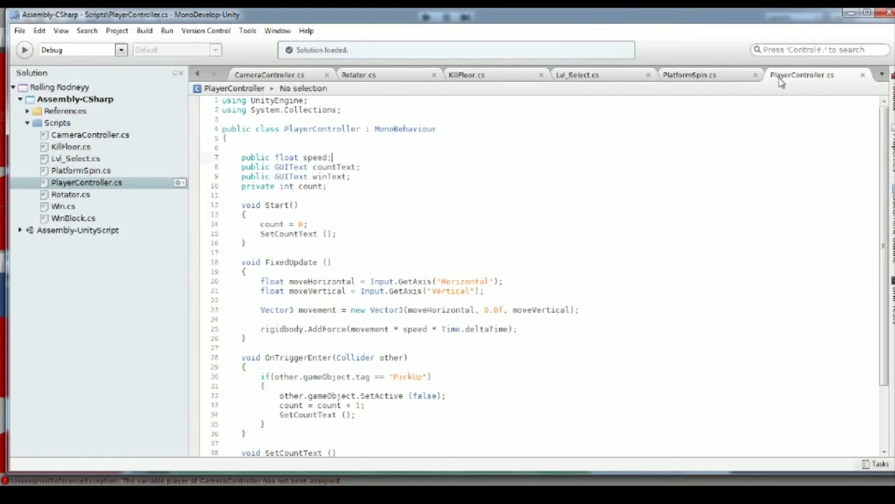
left_click(366, 272)
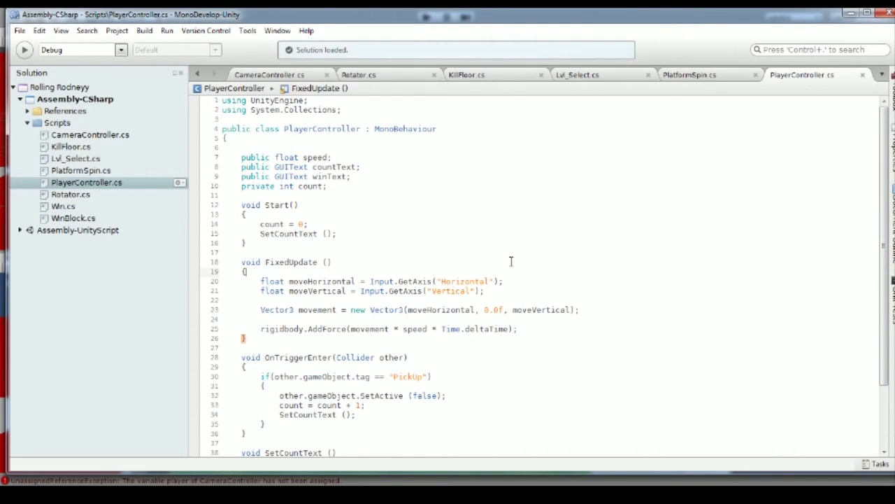
scroll(459, 283, "down", 3)
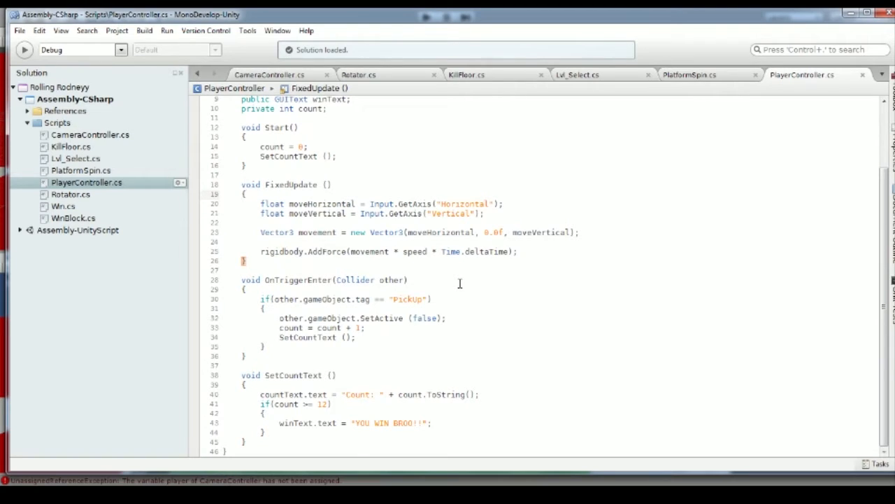
scroll(514, 259, "up", 1)
scroll(514, 259, "down", 1)
Step: Highlight the OnTriggerEnter and SetCountText methods in the PlayerController script
left_click_drag(269, 287, 378, 283)
left_click(378, 284)
left_click_drag(265, 280, 436, 307)
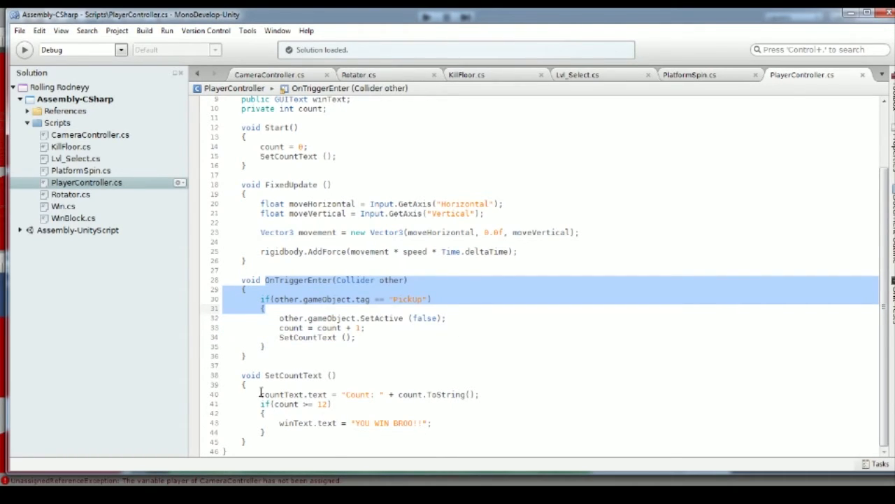
left_click_drag(241, 375, 470, 423)
left_click(470, 423)
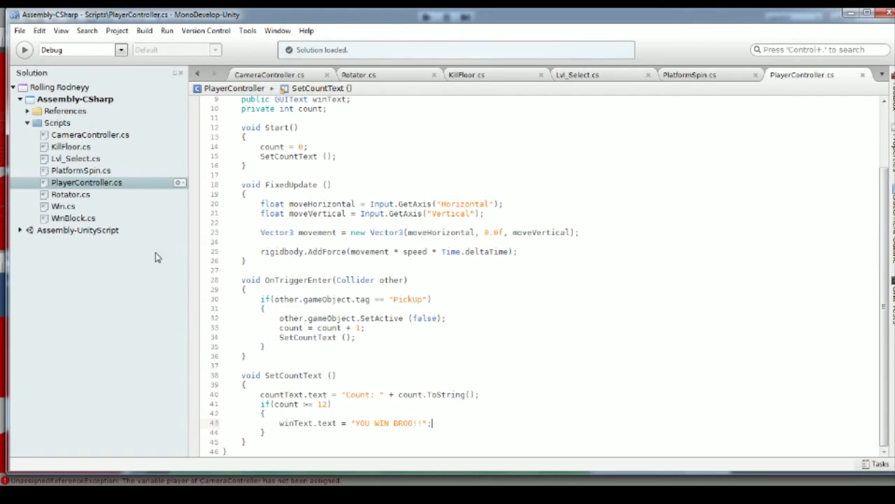
Step: Open the WinBlock and Win scripts and highlight the level-loading call in each OnTriggerExit method
left_click(74, 147)
left_click(70, 158)
left_click(74, 172)
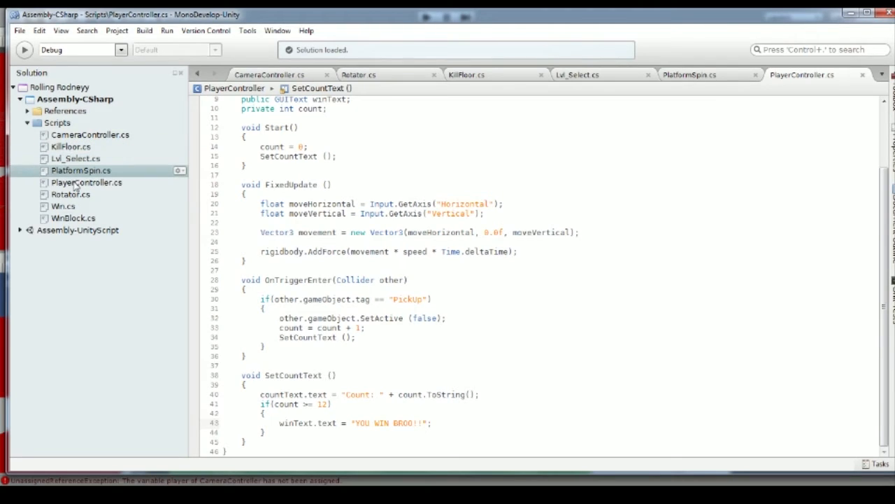
left_click(73, 218)
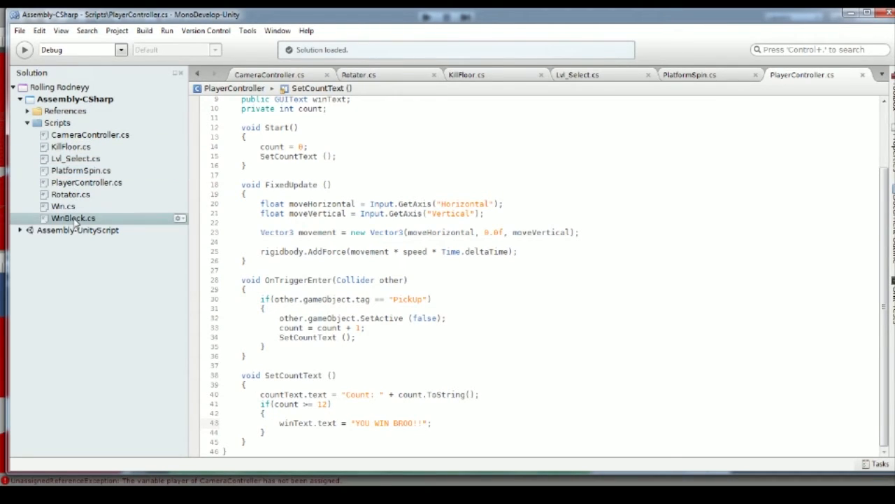
double_click(74, 219)
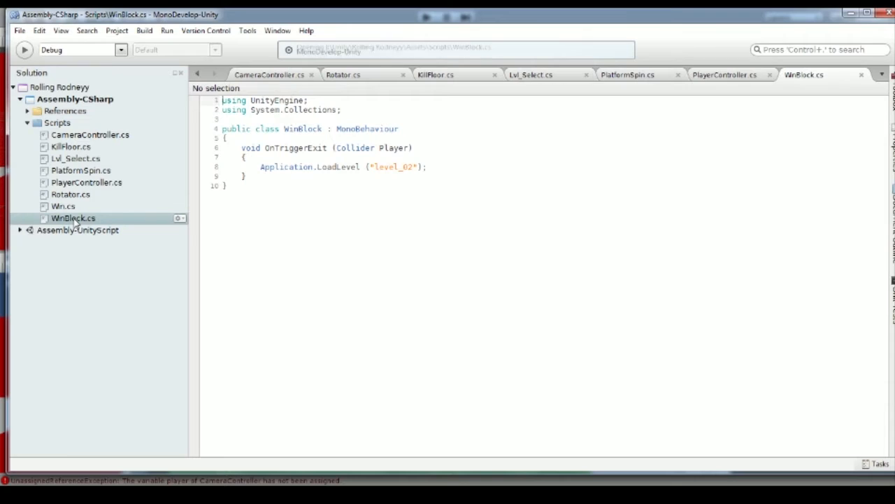
left_click_drag(314, 166, 427, 168)
double_click(63, 206)
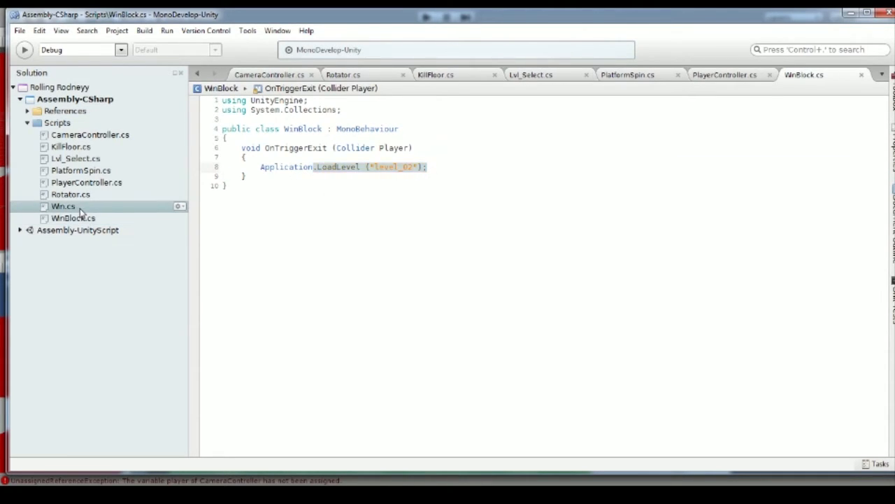
left_click_drag(365, 167, 426, 168)
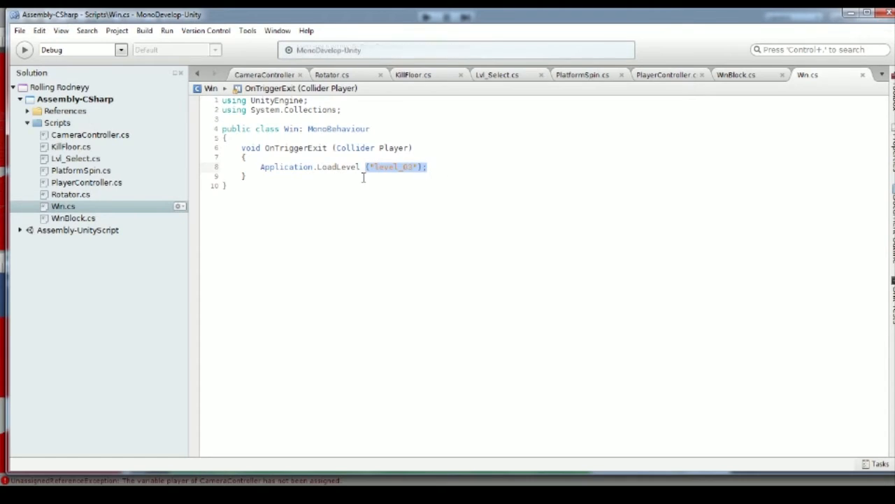
Step: Bring up the CameraController script again and close the MonoDevelop window to return to Unity
left_click(69, 195)
left_click(72, 183)
left_click(76, 172)
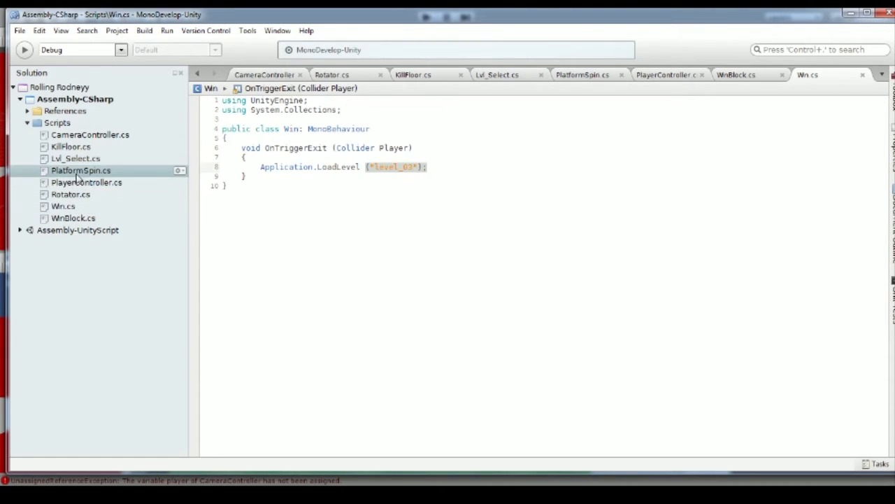
left_click(78, 160)
left_click(76, 147)
left_click(83, 134)
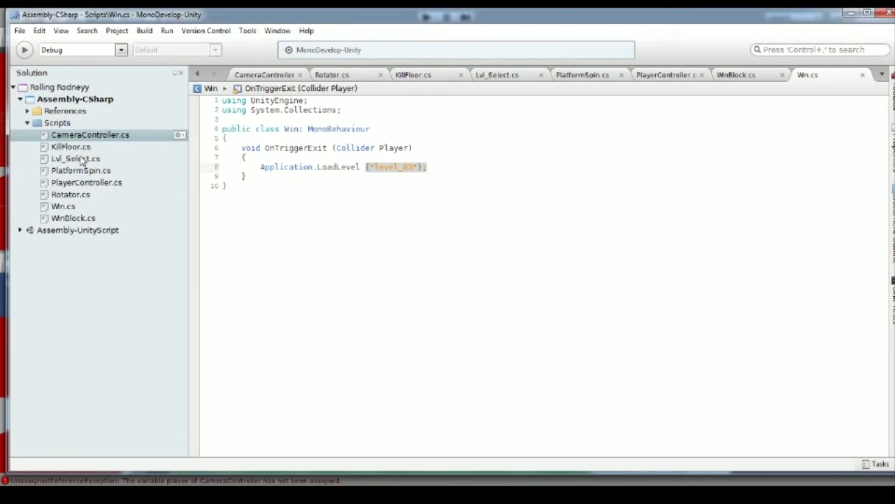
double_click(83, 138)
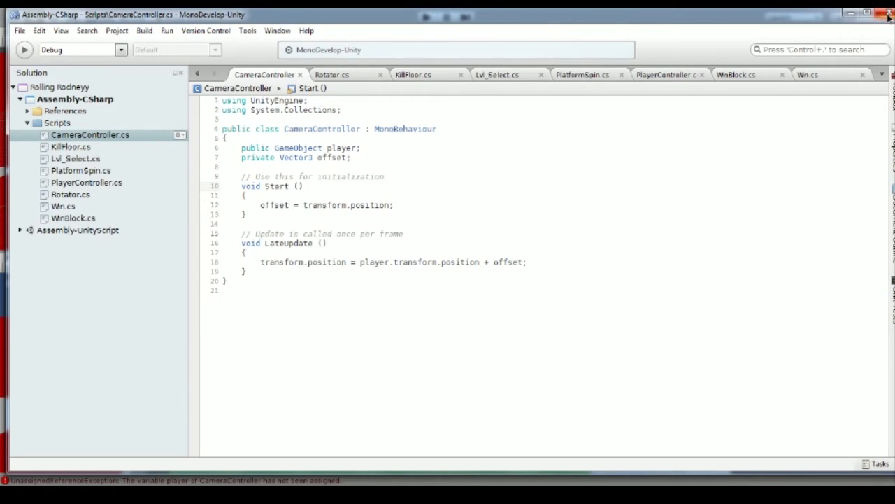
left_click(888, 16)
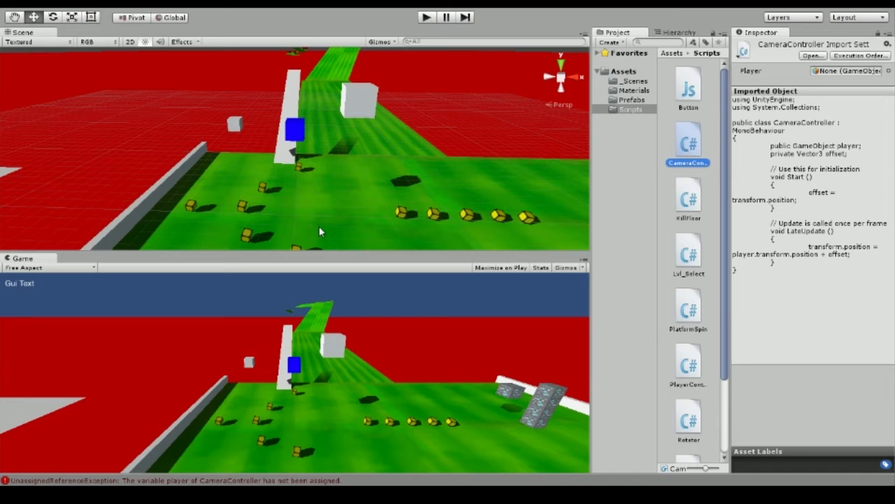
Step: Open the Button script from the Scripts folder in MonoDevelop and highlight the body of the CameraController class
left_click_drag(355, 182, 347, 141, "alt")
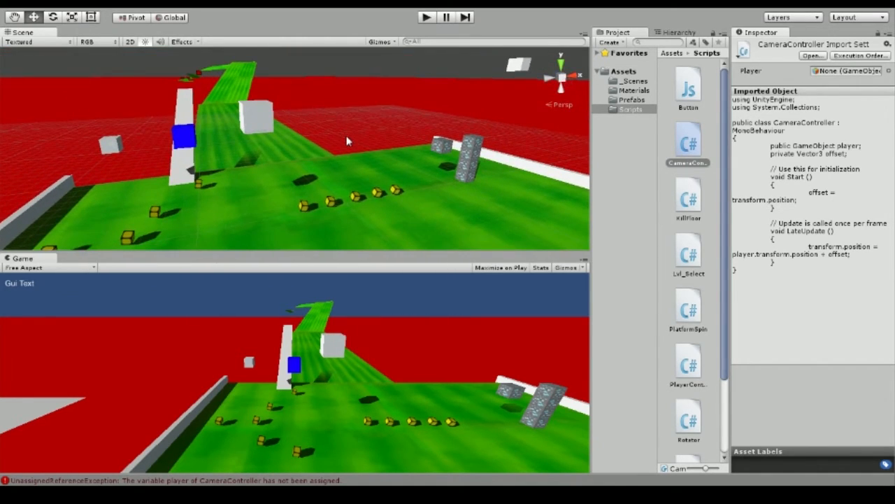
left_click_drag(367, 140, 177, 198, "alt")
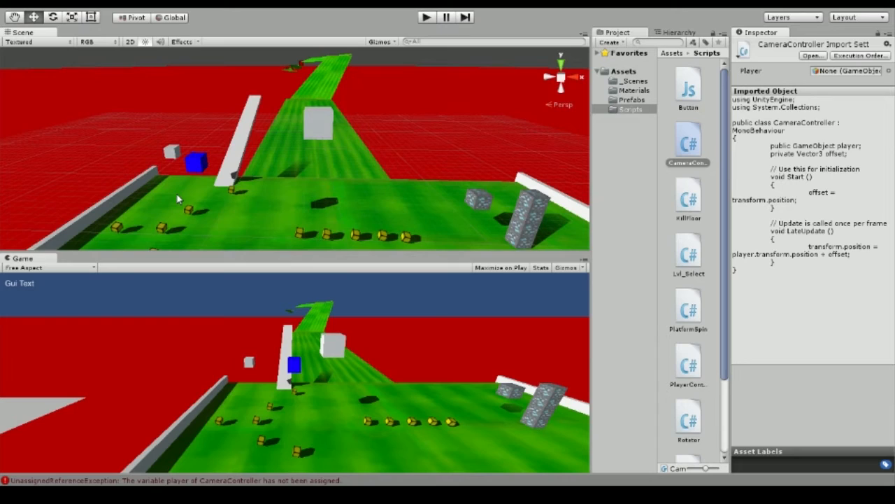
left_click(685, 91)
double_click(685, 93)
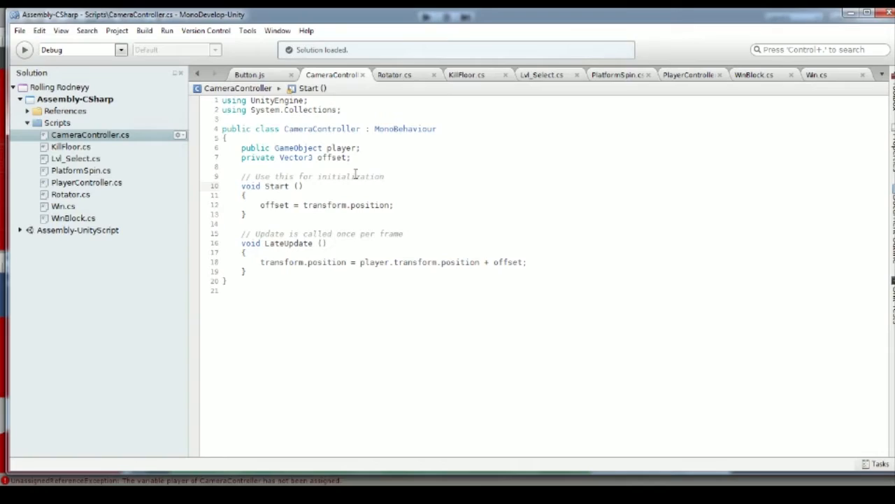
left_click_drag(422, 306, 228, 141)
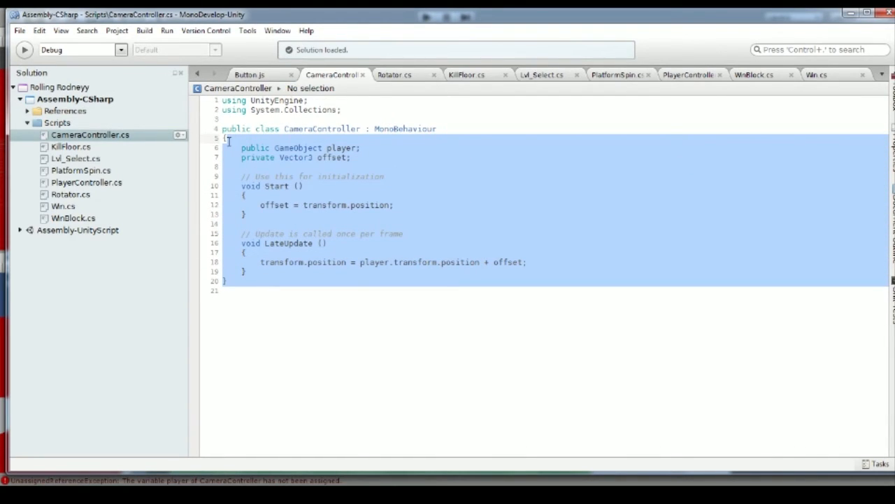
Step: Open the _mainmenu scene from the _Scenes folder in Unity and enlarge the Game view at the Scene view's expense
left_click(631, 81)
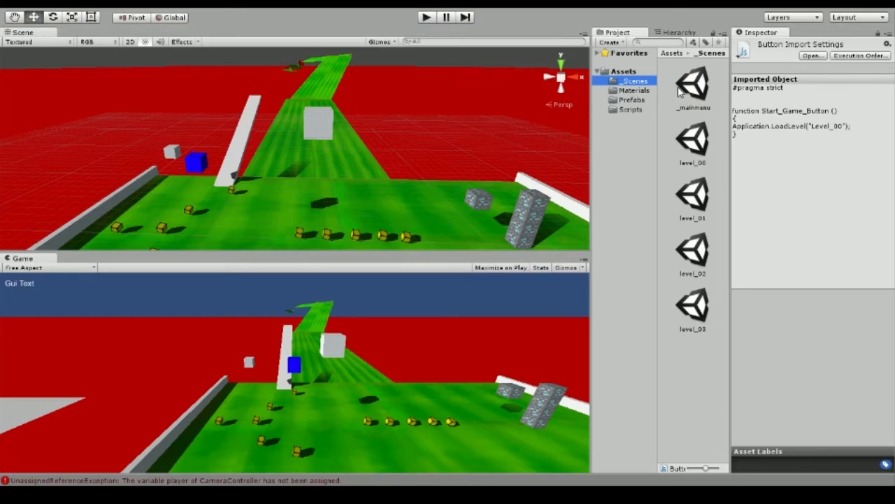
left_click(682, 94)
double_click(691, 84)
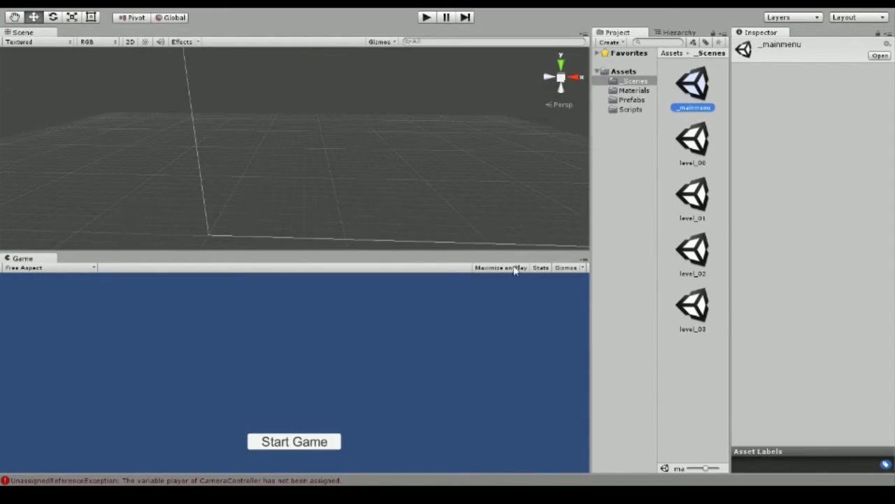
left_click_drag(370, 158, 366, 167)
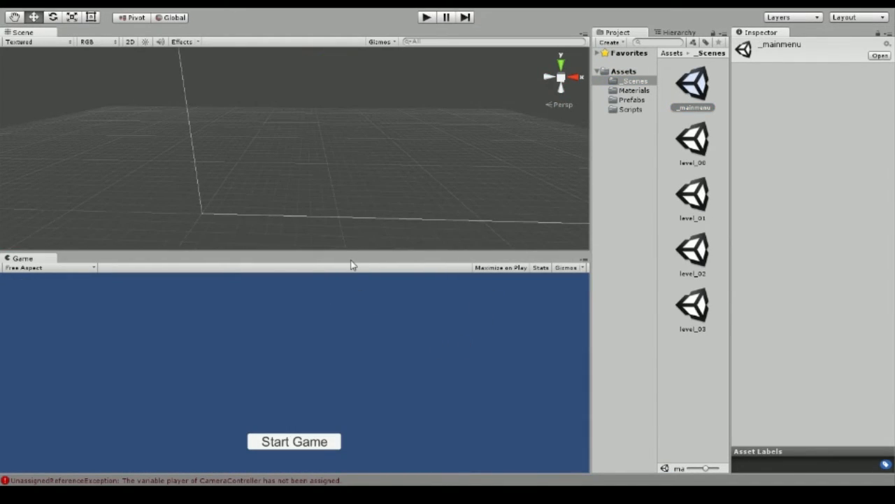
left_click_drag(345, 250, 355, 201)
Step: Examine the main menu scene's canvas outline and surroundings in the Scene view
right_click_drag(387, 140, 415, 83)
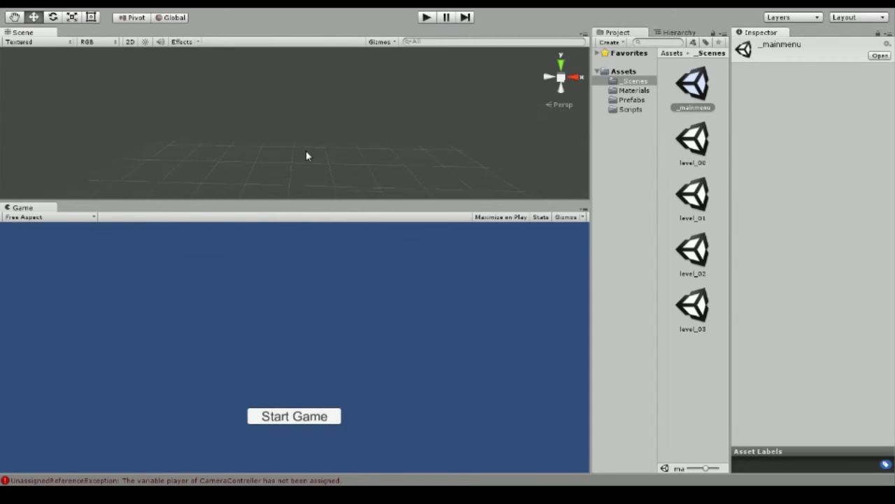
scroll(305, 154, "up", 5)
scroll(306, 154, "down", 2)
right_click_drag(306, 154, 348, 133)
scroll(347, 133, "up", 3)
middle_click_drag(348, 133, 392, 184)
scroll(369, 171, "up", 4)
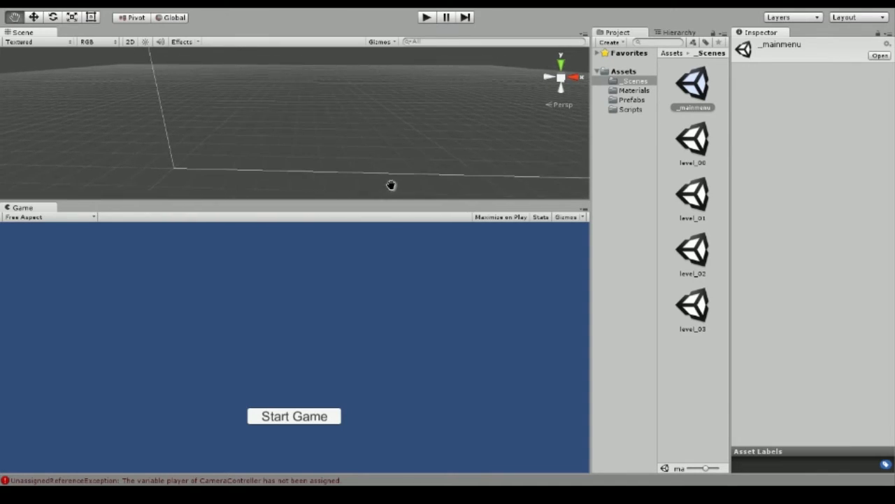
scroll(362, 170, "up", 4)
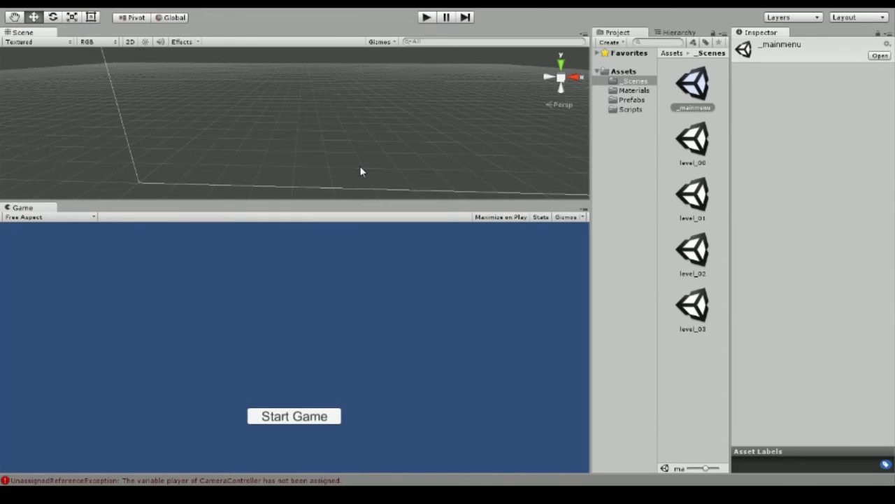
Step: Place the Pickup 1 prefab near the Start Game button and scale it to about 2.87 in X and 2.08 in Y
left_click(632, 91)
left_click(633, 101)
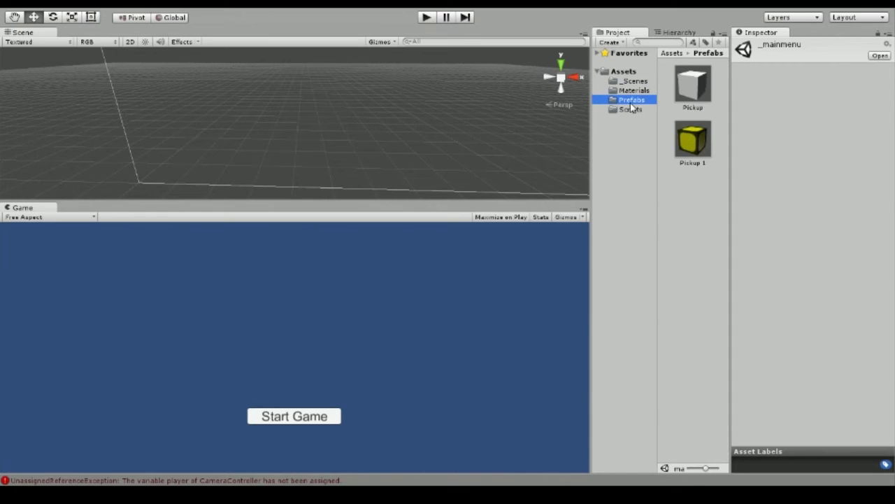
left_click_drag(701, 144, 329, 99)
scroll(324, 166, "down", 2)
scroll(324, 166, "down", 4)
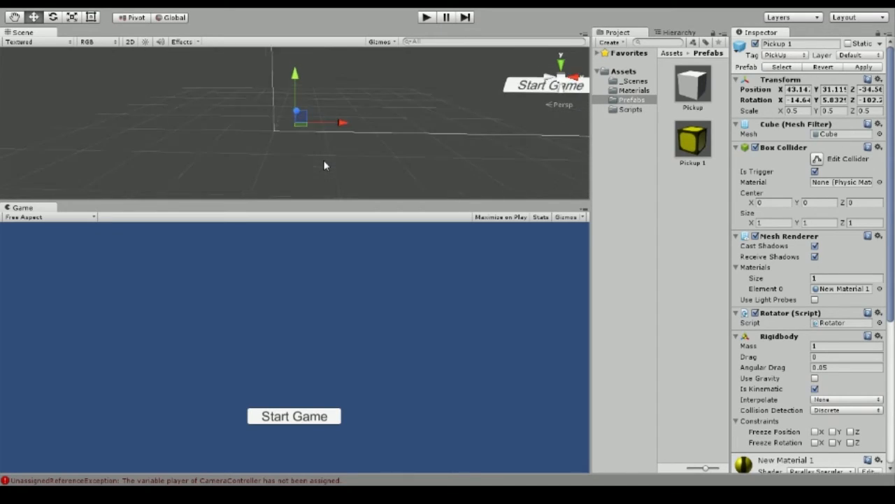
scroll(324, 166, "down", 2)
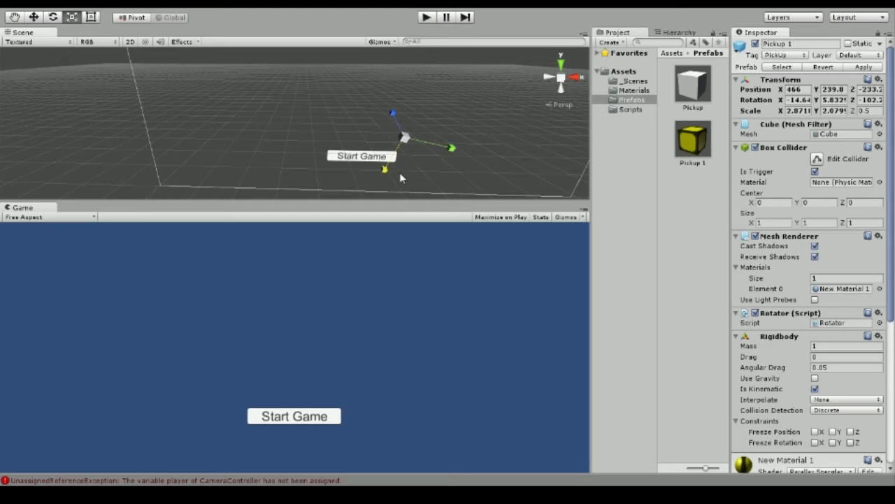
middle_click_drag(431, 129, 355, 98)
left_click(497, 135)
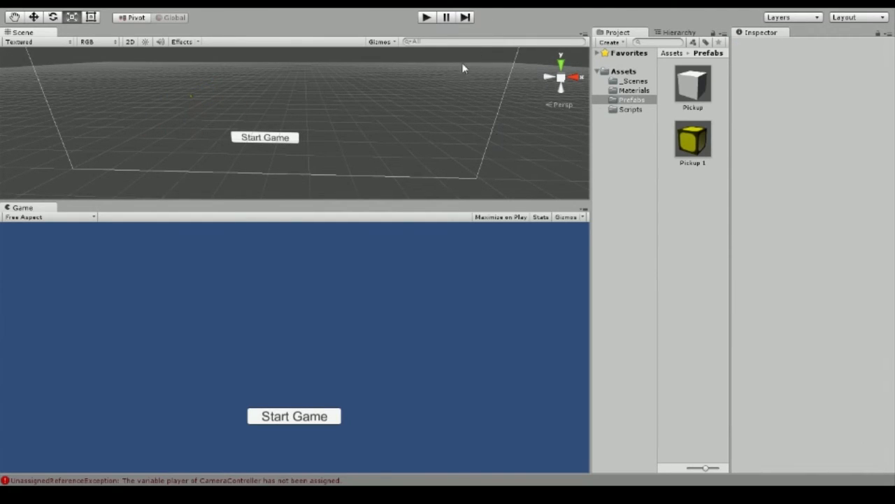
middle_click_drag(293, 97, 337, 129)
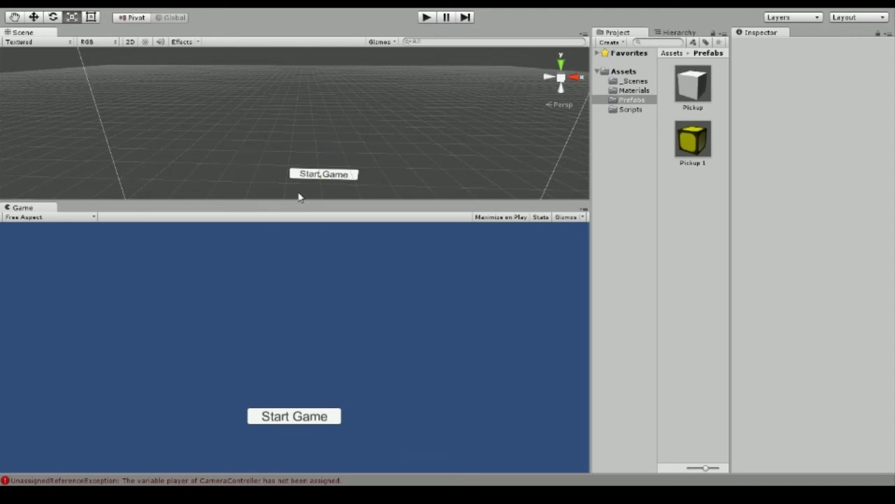
left_click(636, 178)
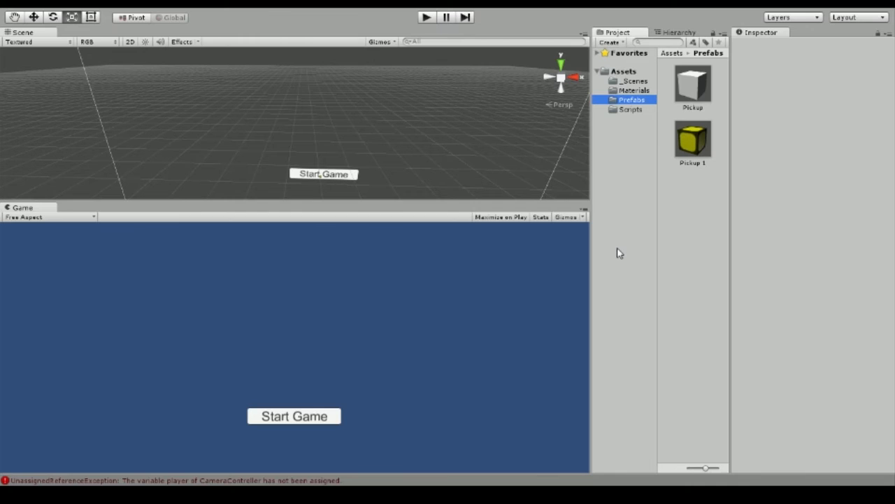
Step: Enlarge the Scene view at the Game view's expense and open the level_00 scene from the _Scenes folder
left_click_drag(255, 202, 234, 255)
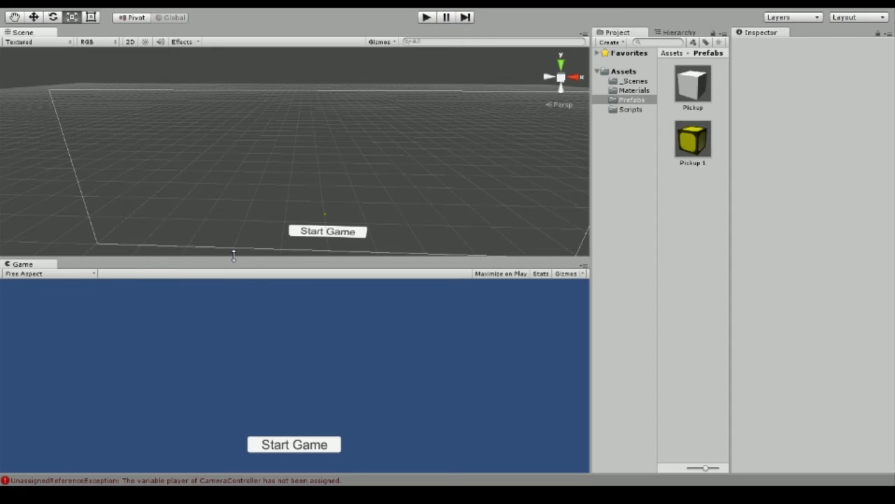
left_click(632, 82)
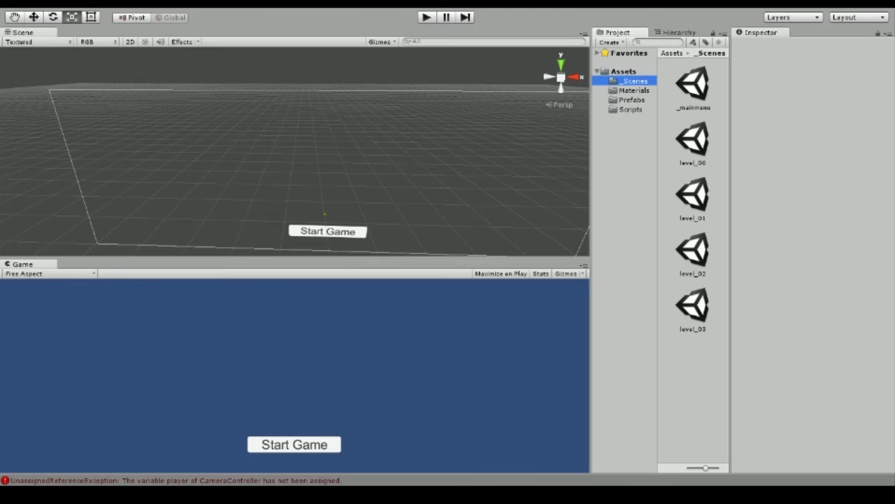
mouse_move(331, 165)
middle_mouse_down()
mouse_move(354, 128)
mouse_move(322, 156)
middle_mouse_up()
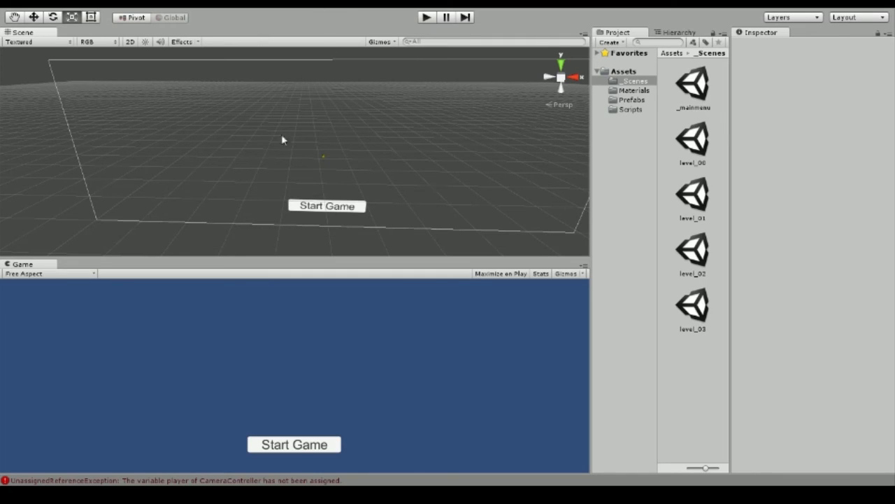
double_click(692, 157)
left_click(484, 265)
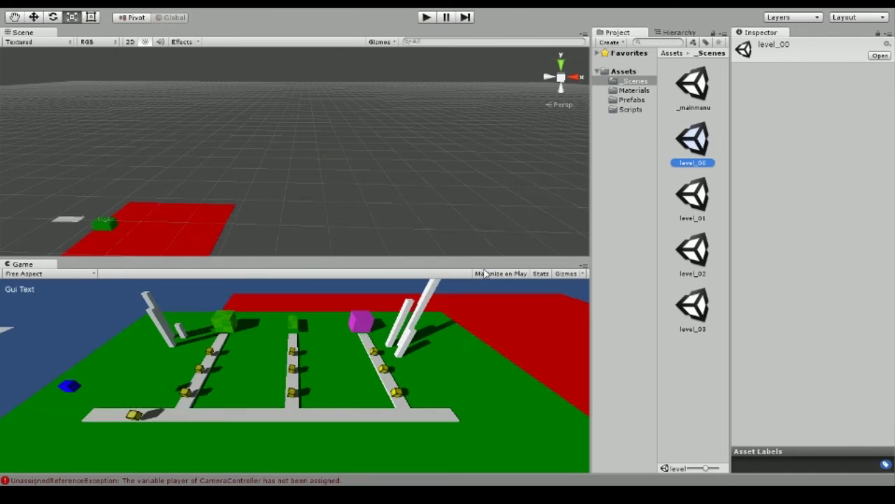
Step: Select the large green platform cube in the Scene view and slightly enlarge the Game view
middle_click_drag(224, 210, 265, 70)
scroll(386, 190, "up", 3)
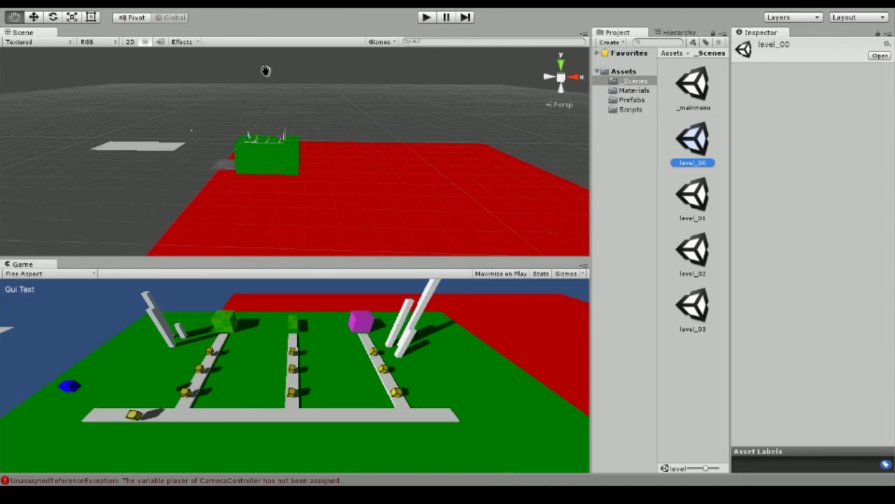
left_click(272, 175)
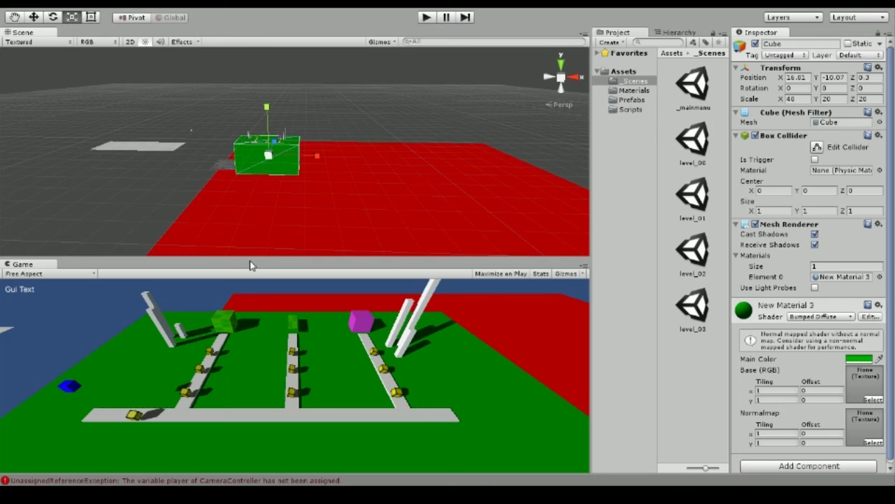
left_click_drag(251, 263, 236, 234)
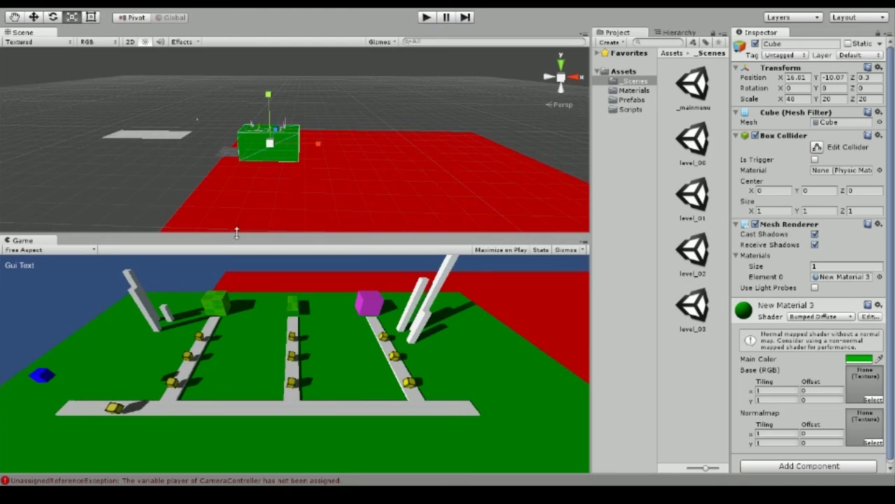